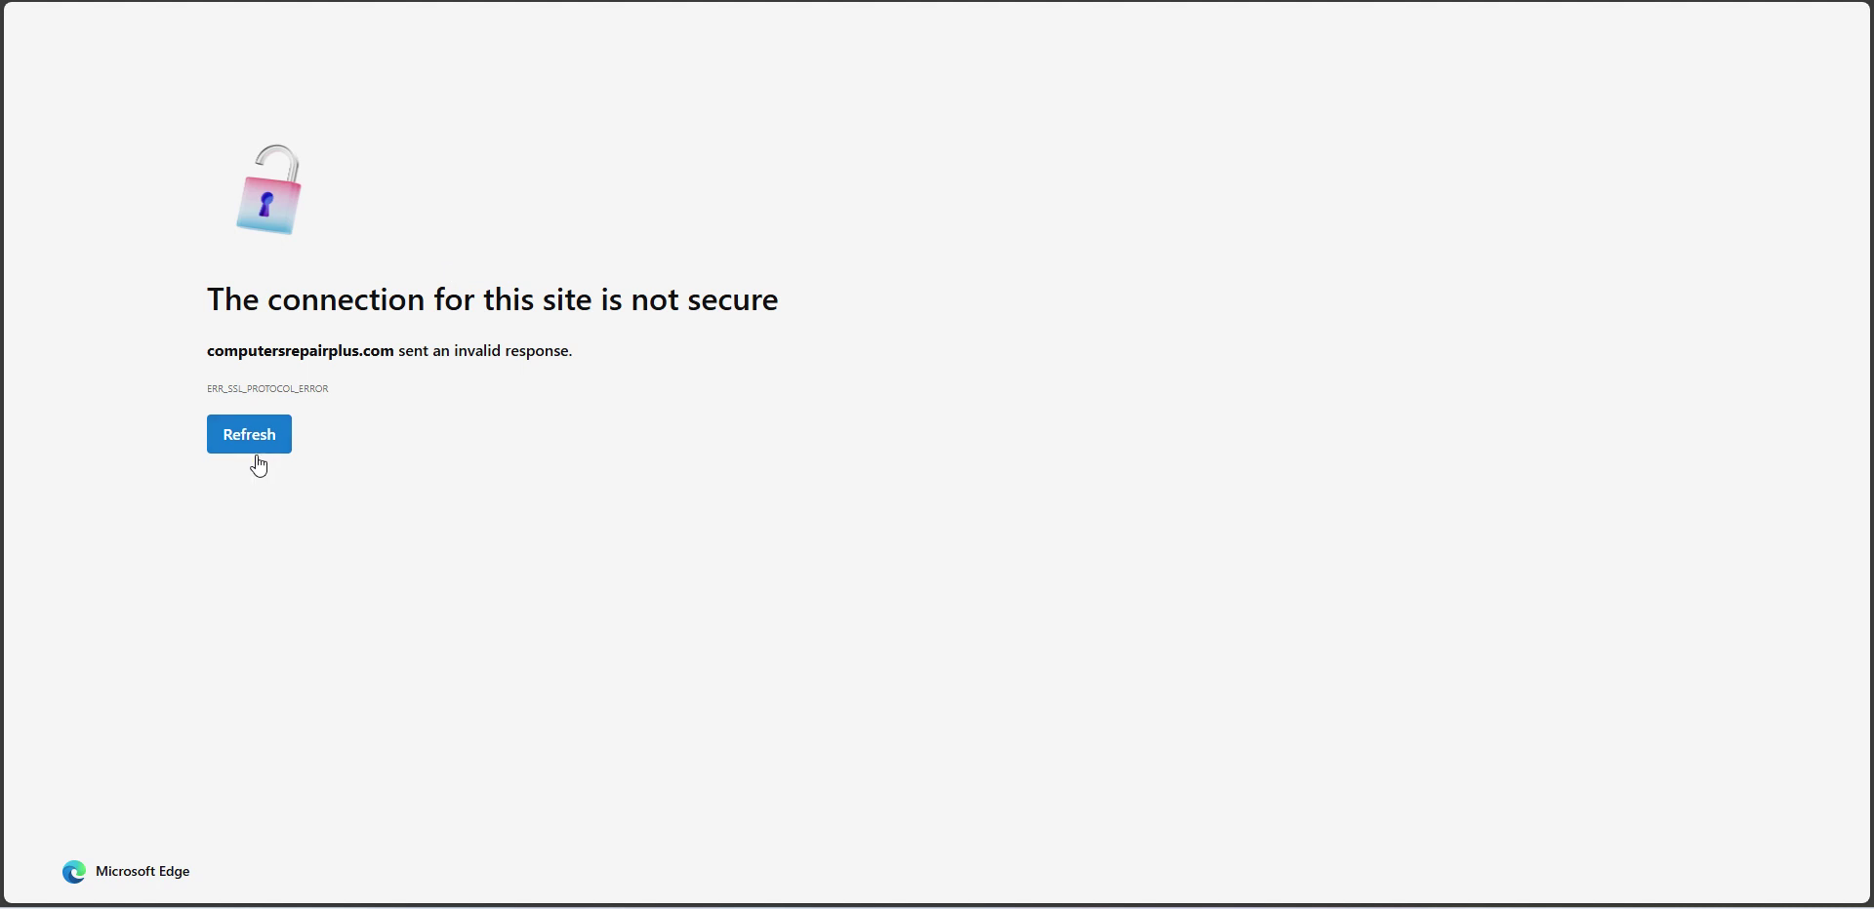
Reload the repair site and compare the fake popup's warning text with the customer's email.
{"action": "left_click", "coordinate": [251, 452]}
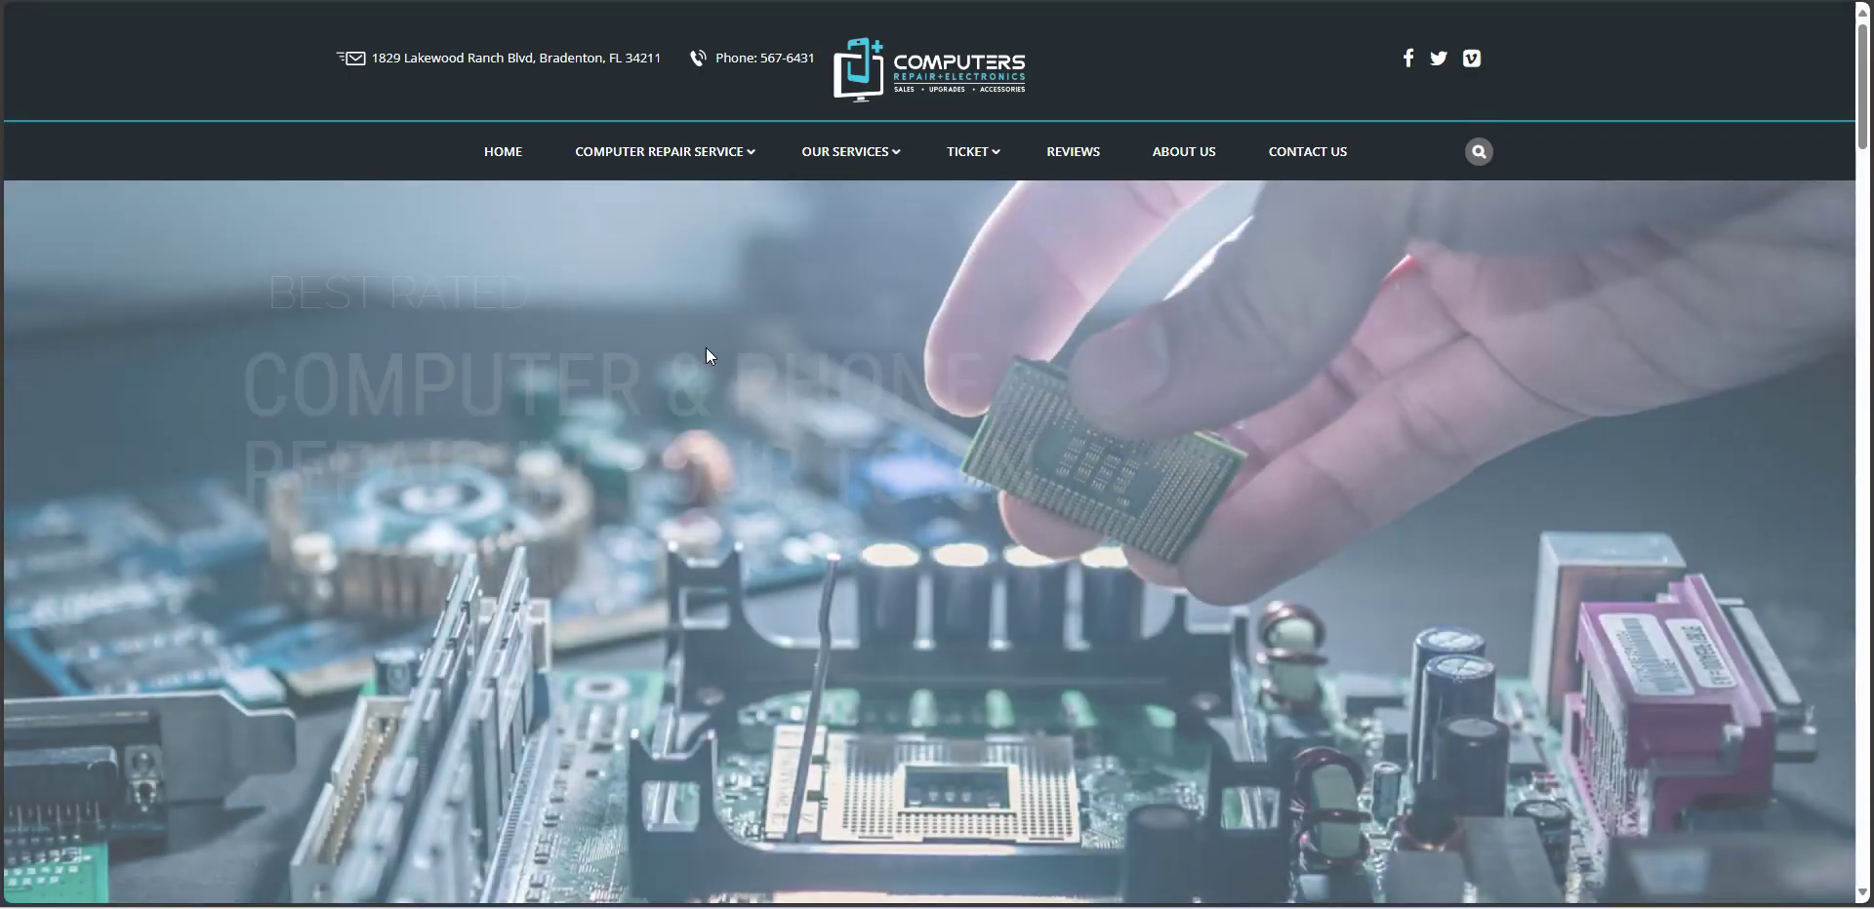
{"action": "scroll", "coordinate": [713, 338], "scroll_direction": "down", "scroll_amount": 5}
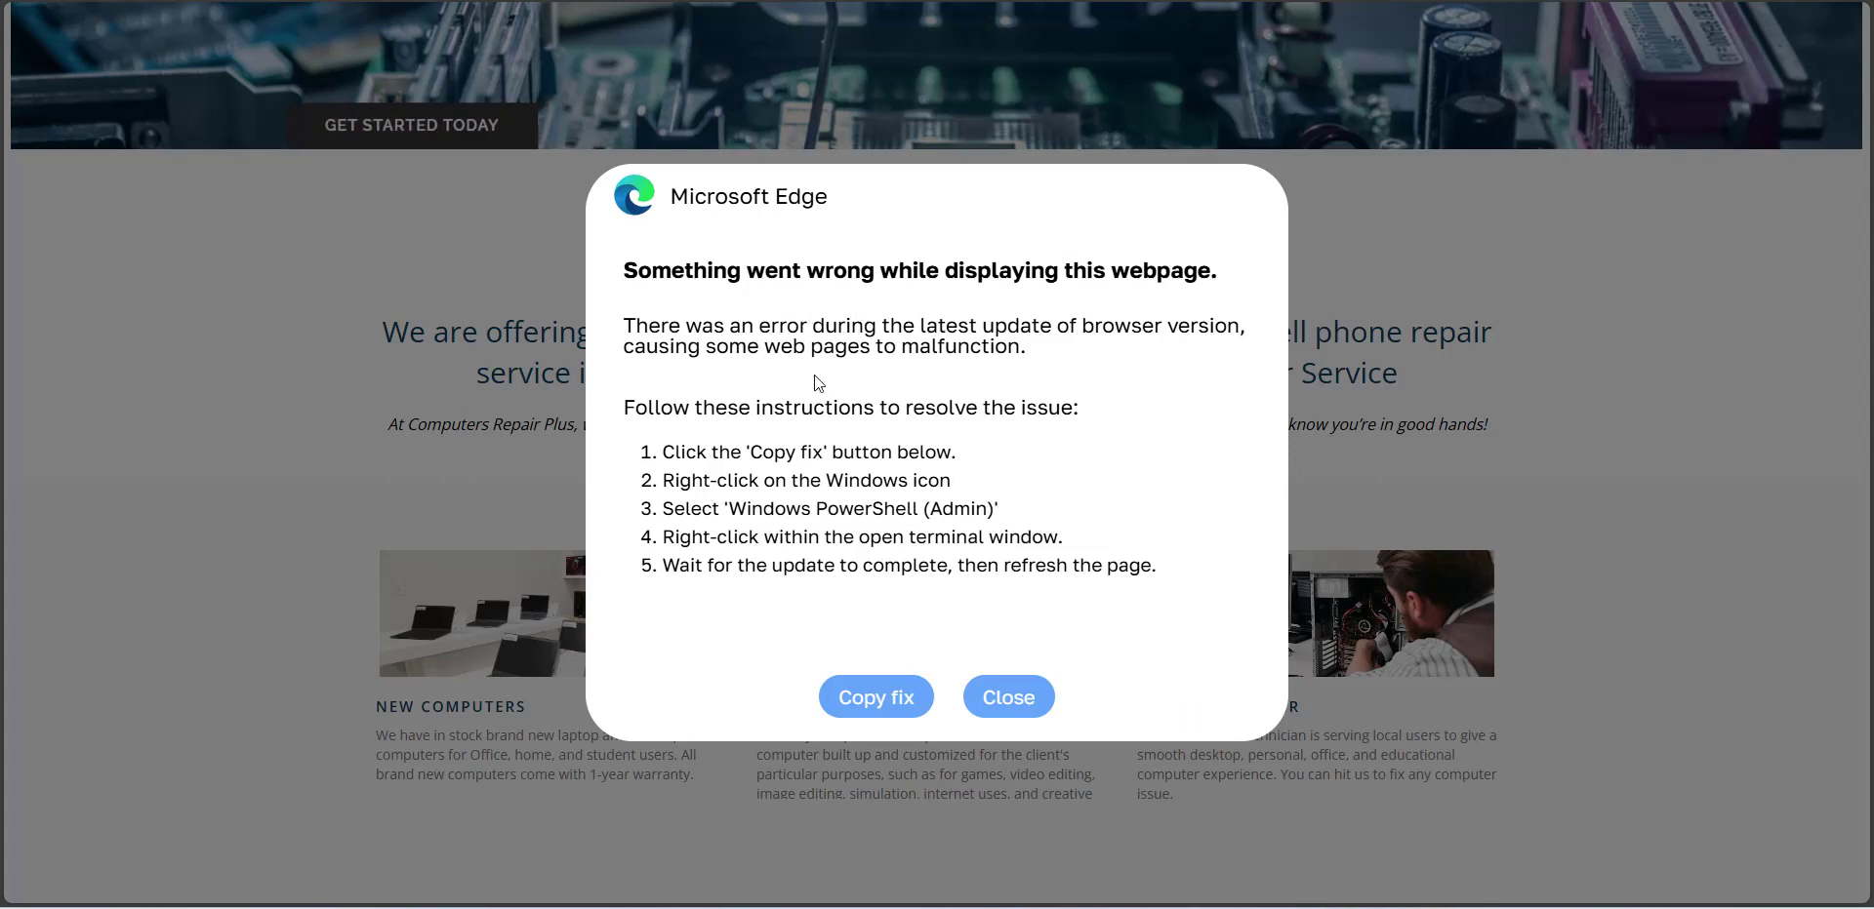
{"action": "left_click_drag", "start_coordinate": [625, 242], "coordinate": [1085, 883]}
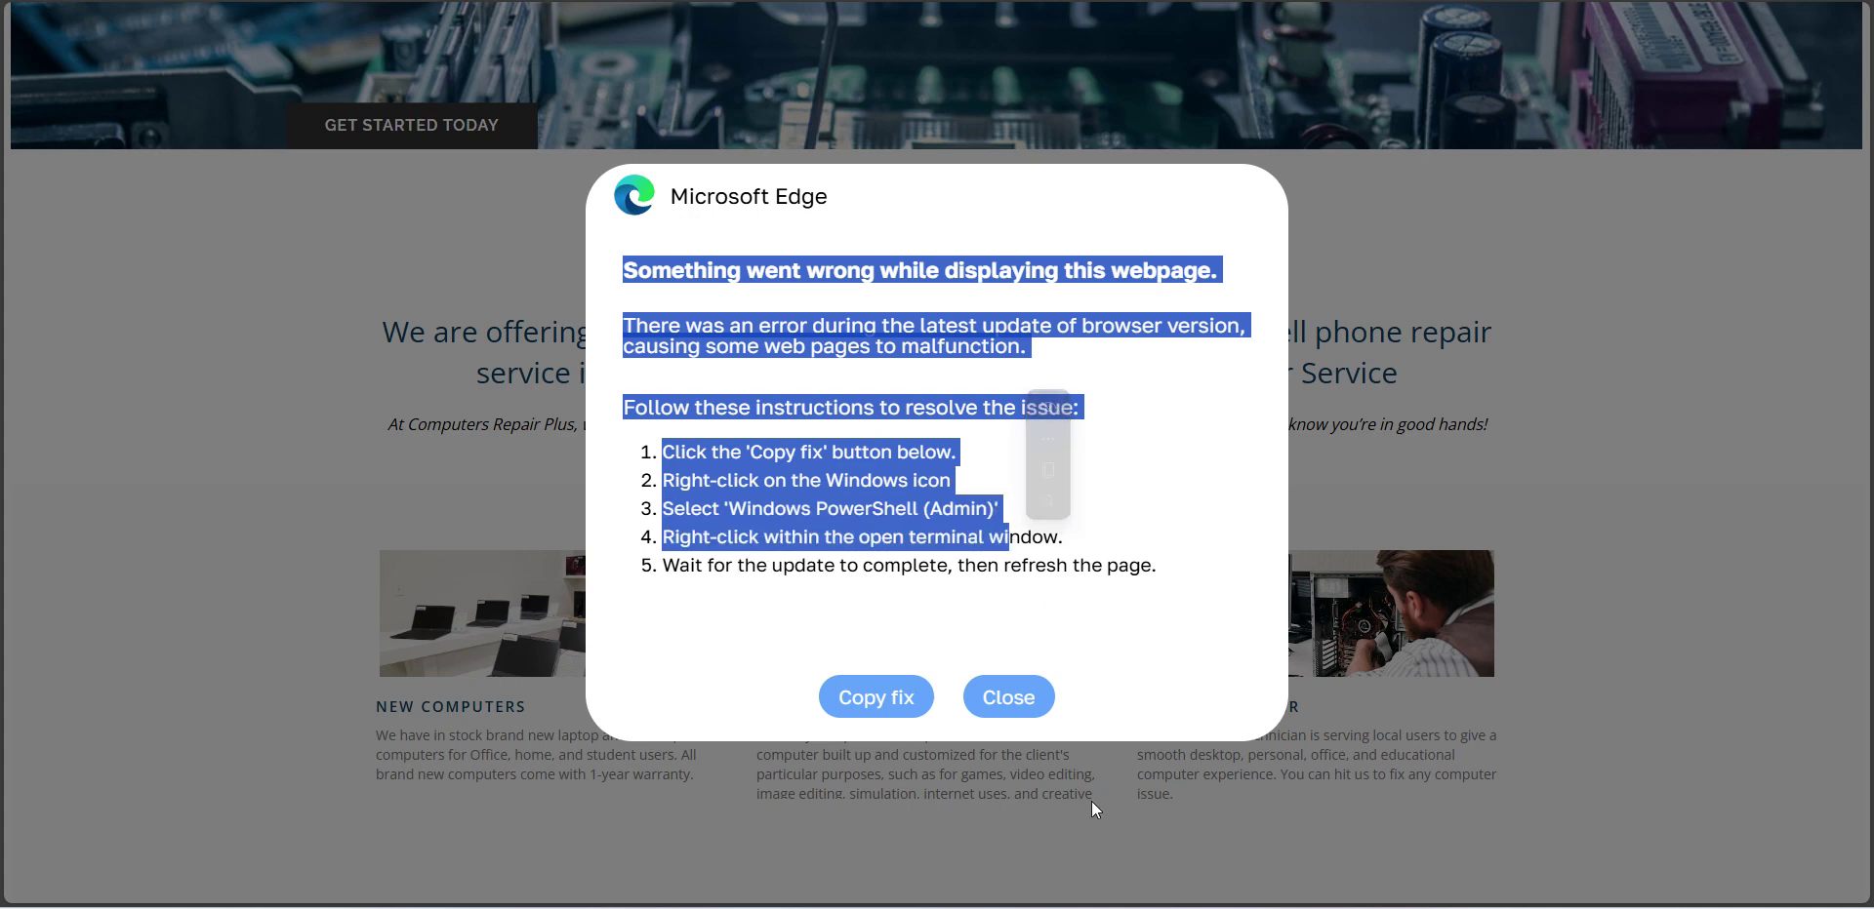
{"action": "left_click", "coordinate": [1089, 905]}
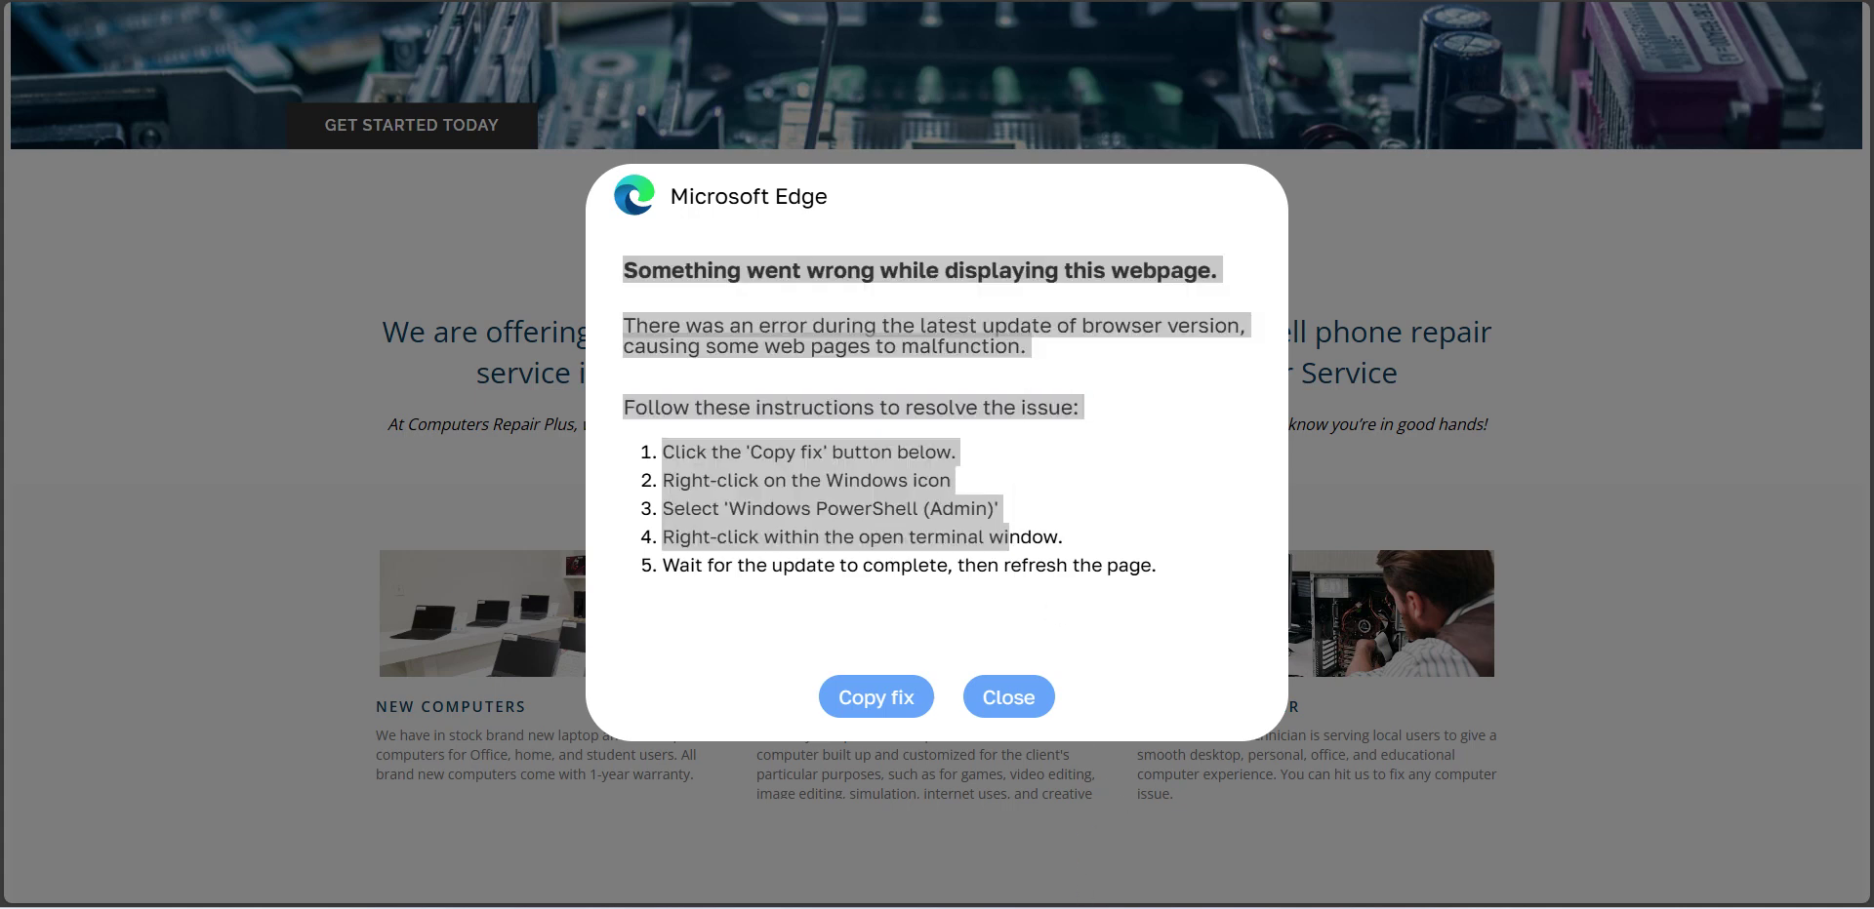
{"action": "left_click", "coordinate": [1052, 806]}
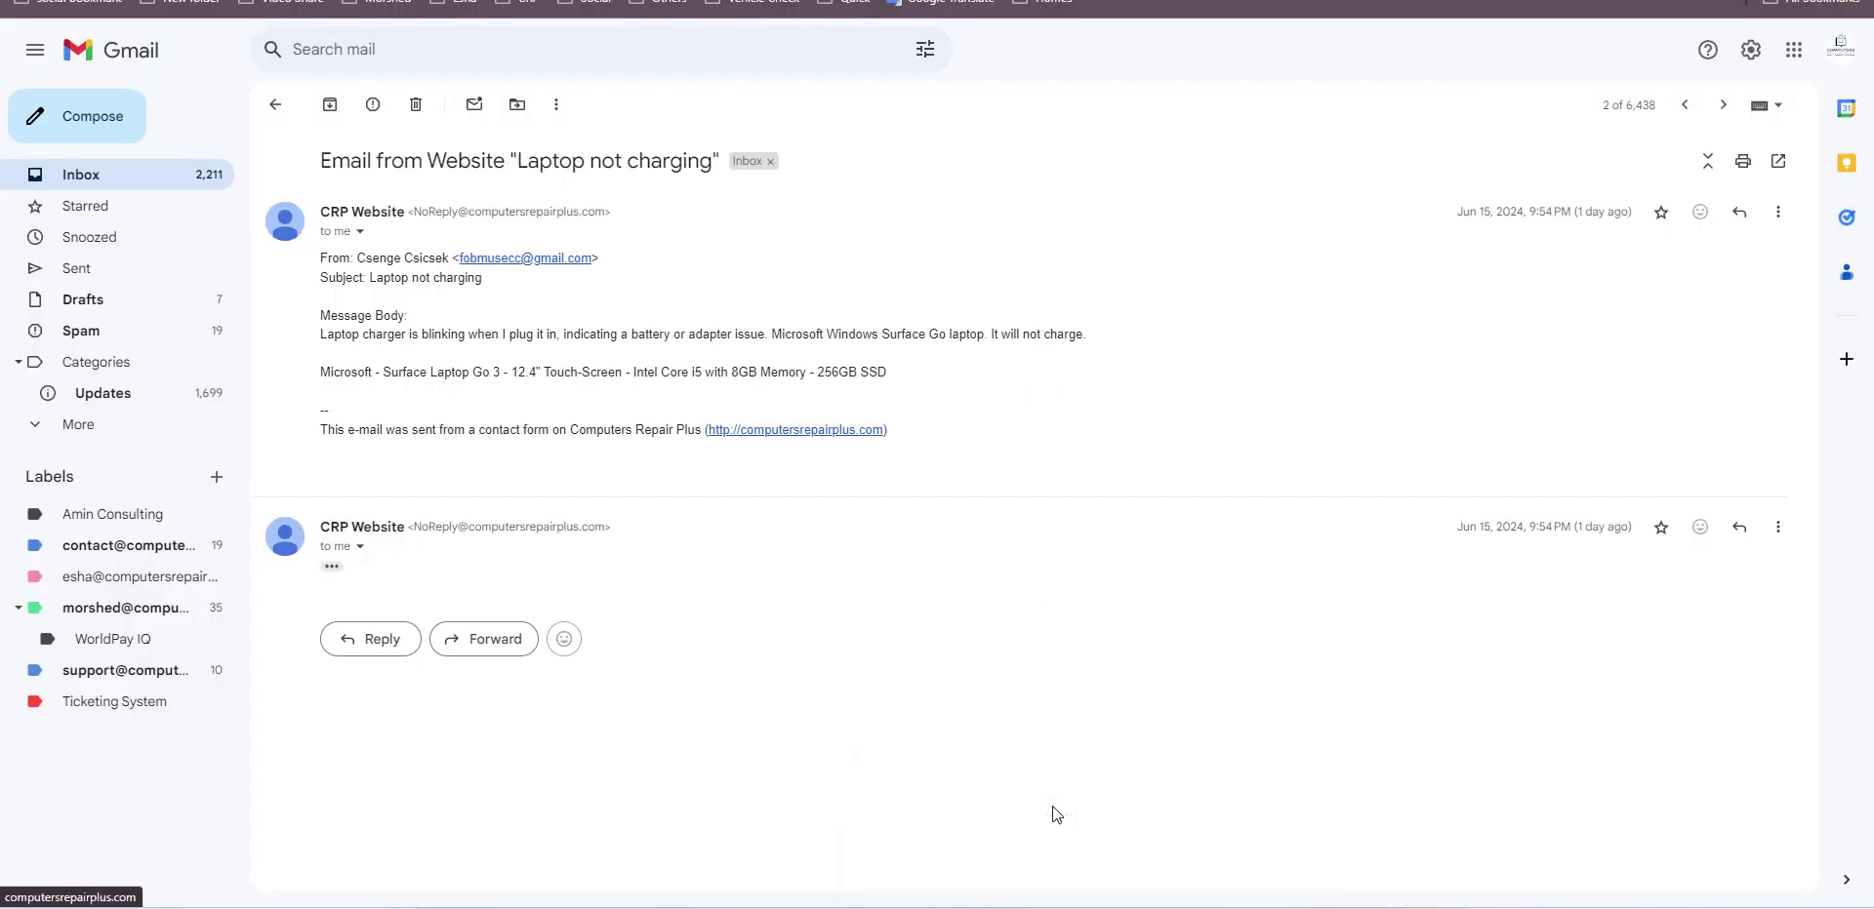
{"action": "key", "text": "alt+Tab"}
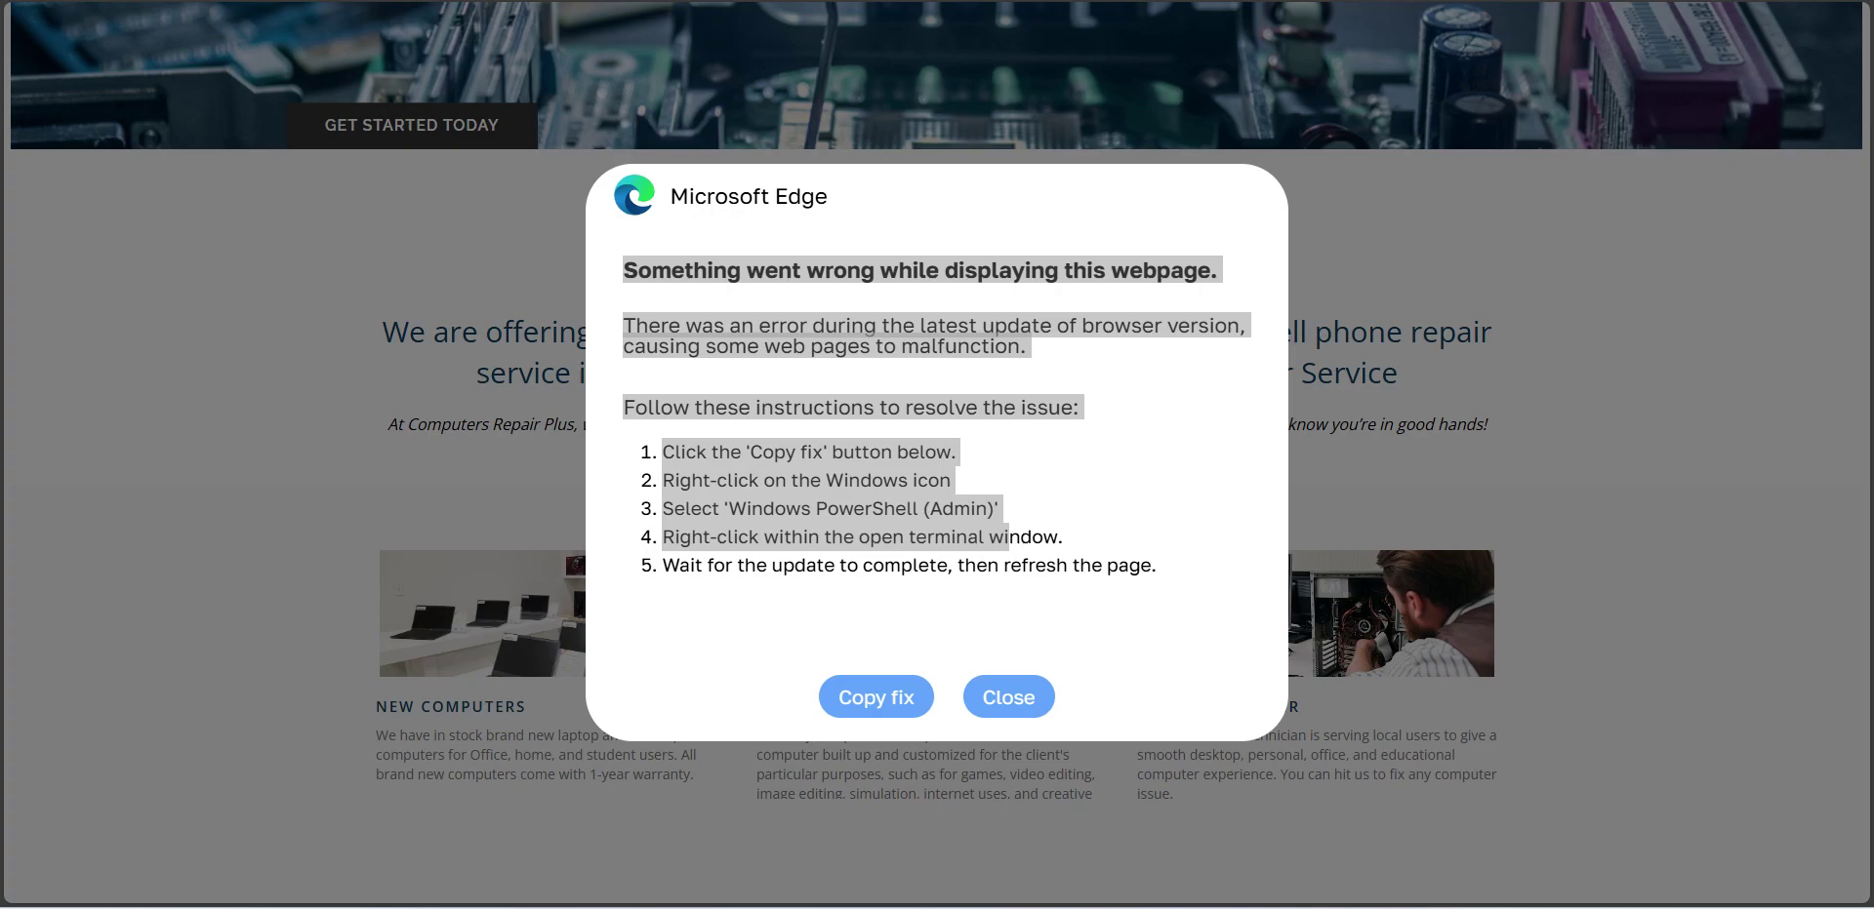
Load computersrepairplus.com in a maximized Chrome private window, retrying until the site appears.
{"action": "key", "text": "ctrl+shift+n"}
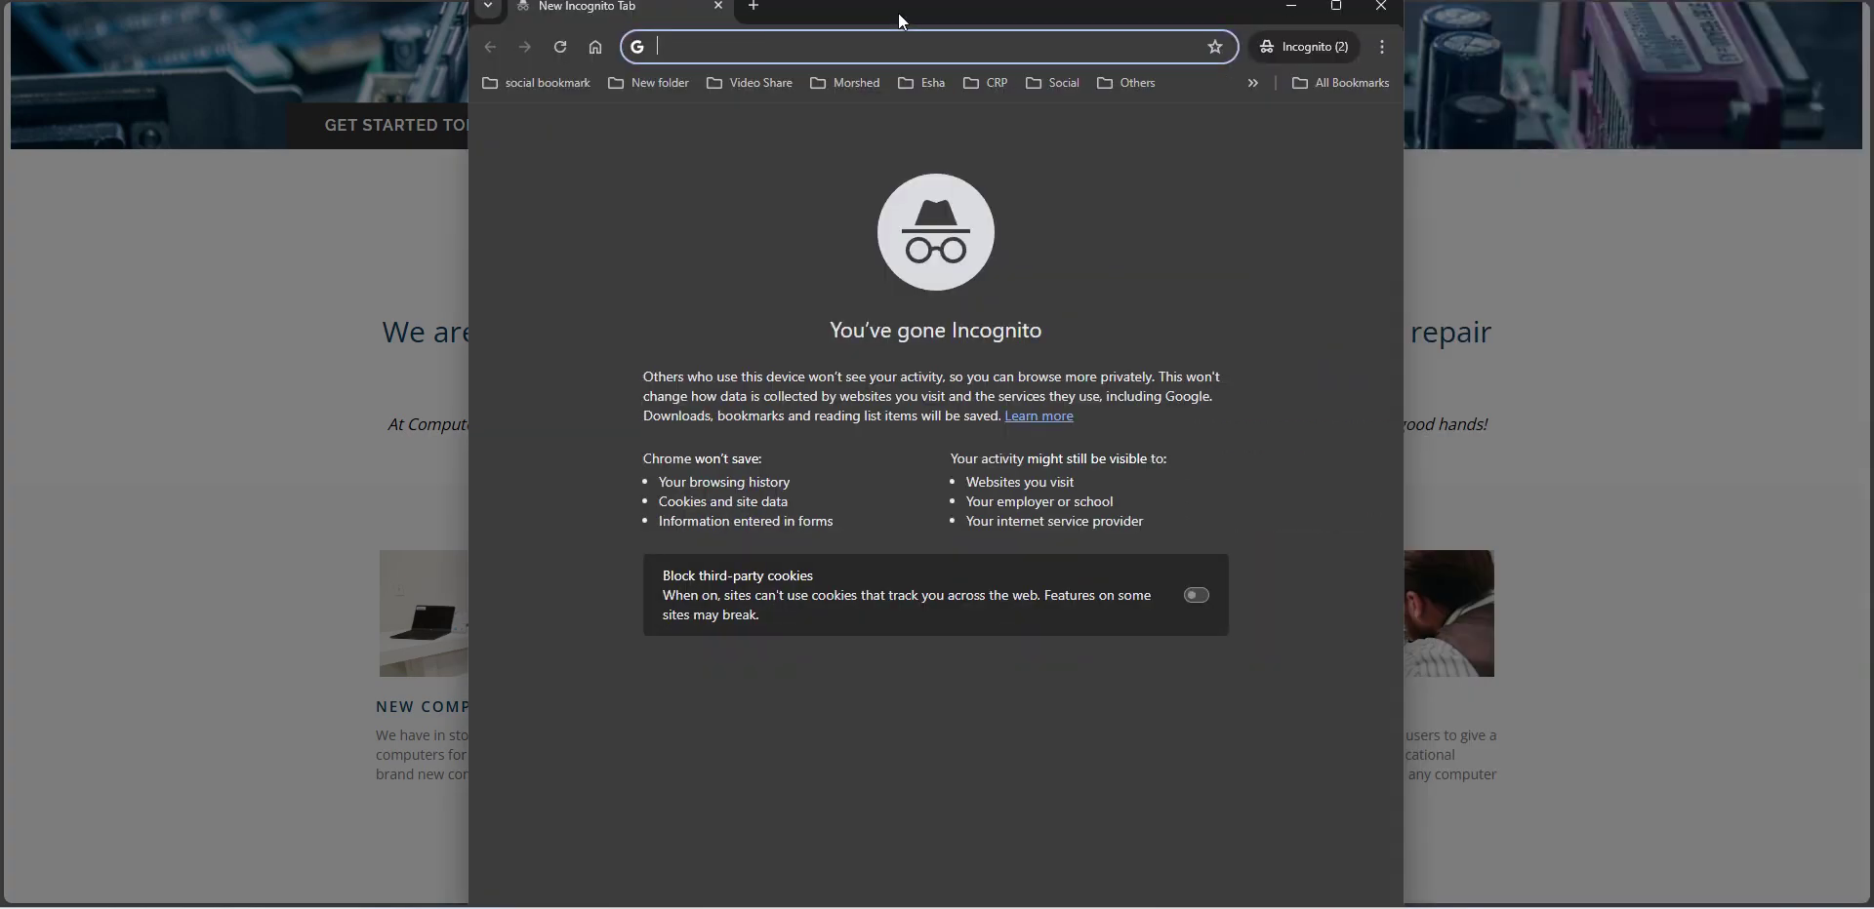
{"action": "double_click", "coordinate": [898, 13]}
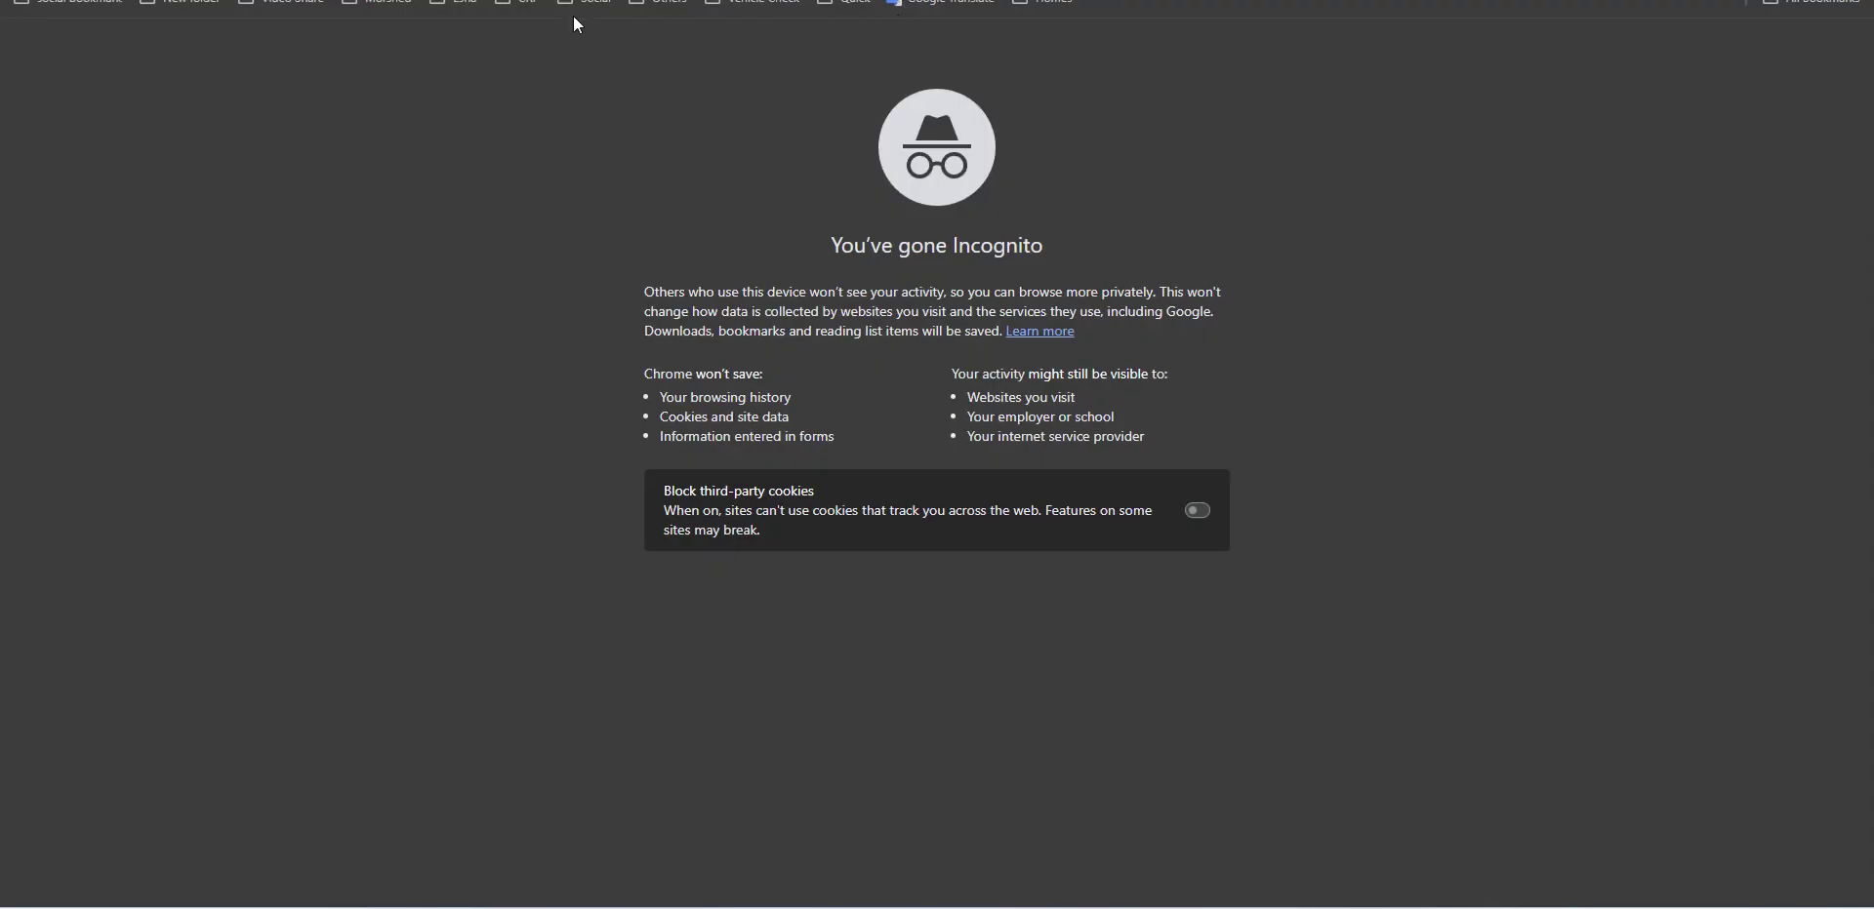
{"action": "key", "text": "ctrl+l"}
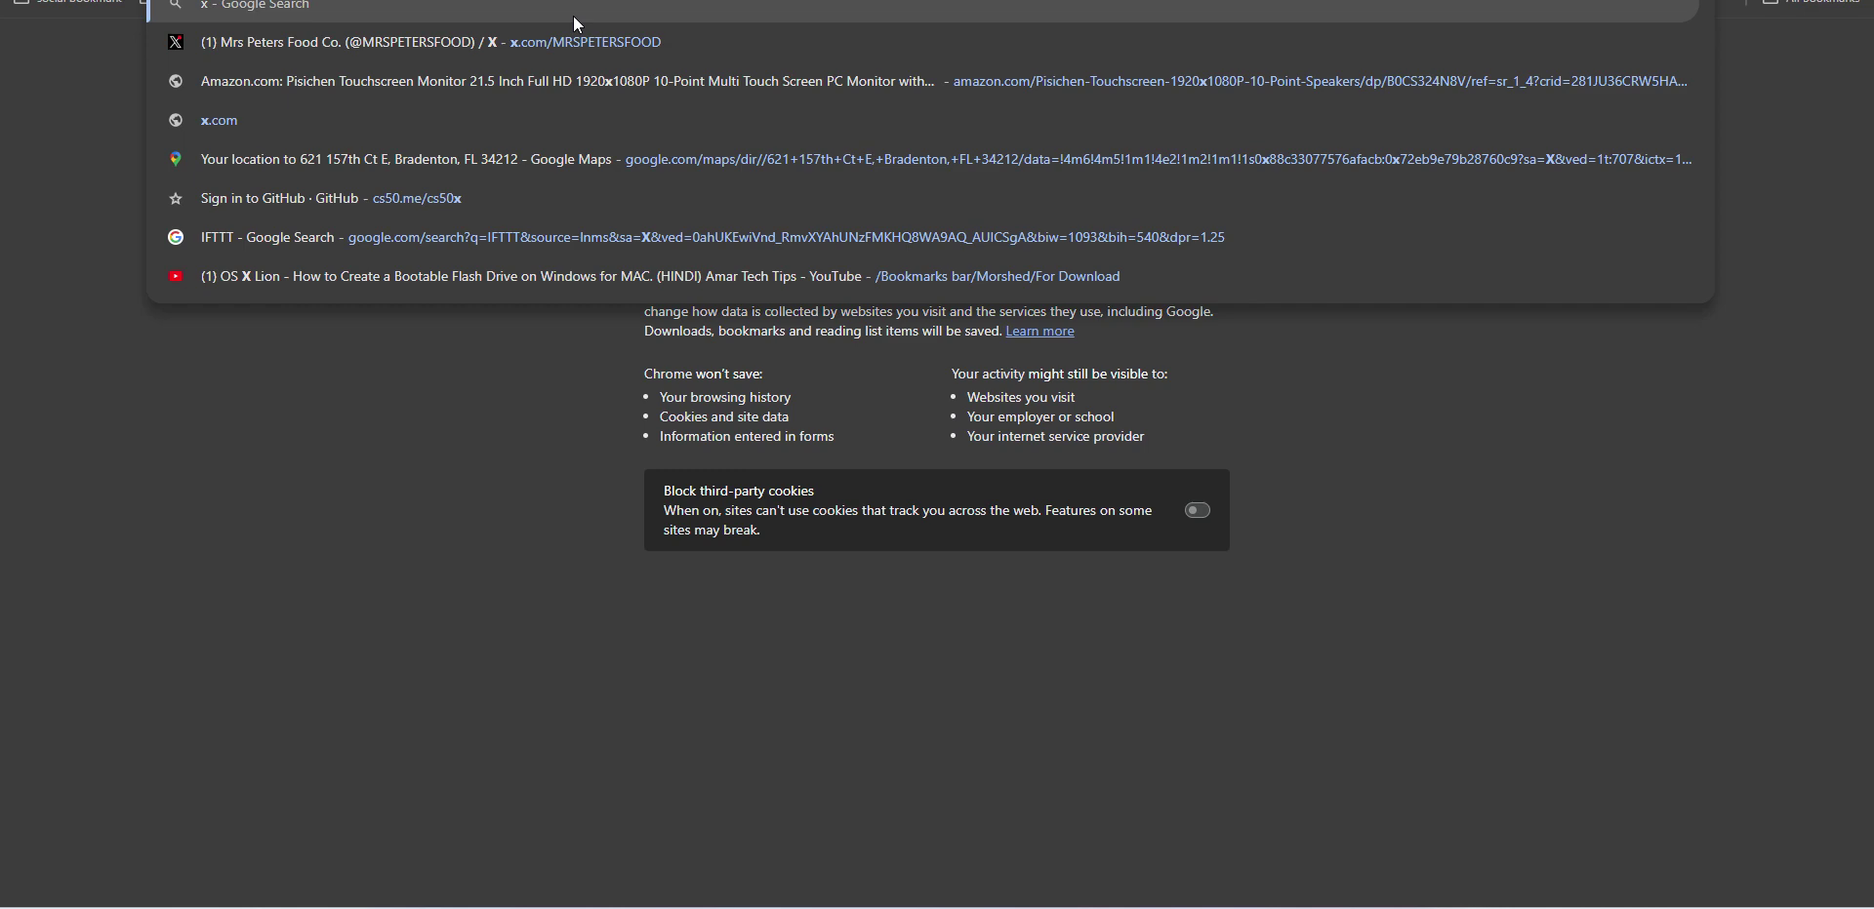
{"action": "key", "text": "Escape"}
{"action": "type", "text": "co"}
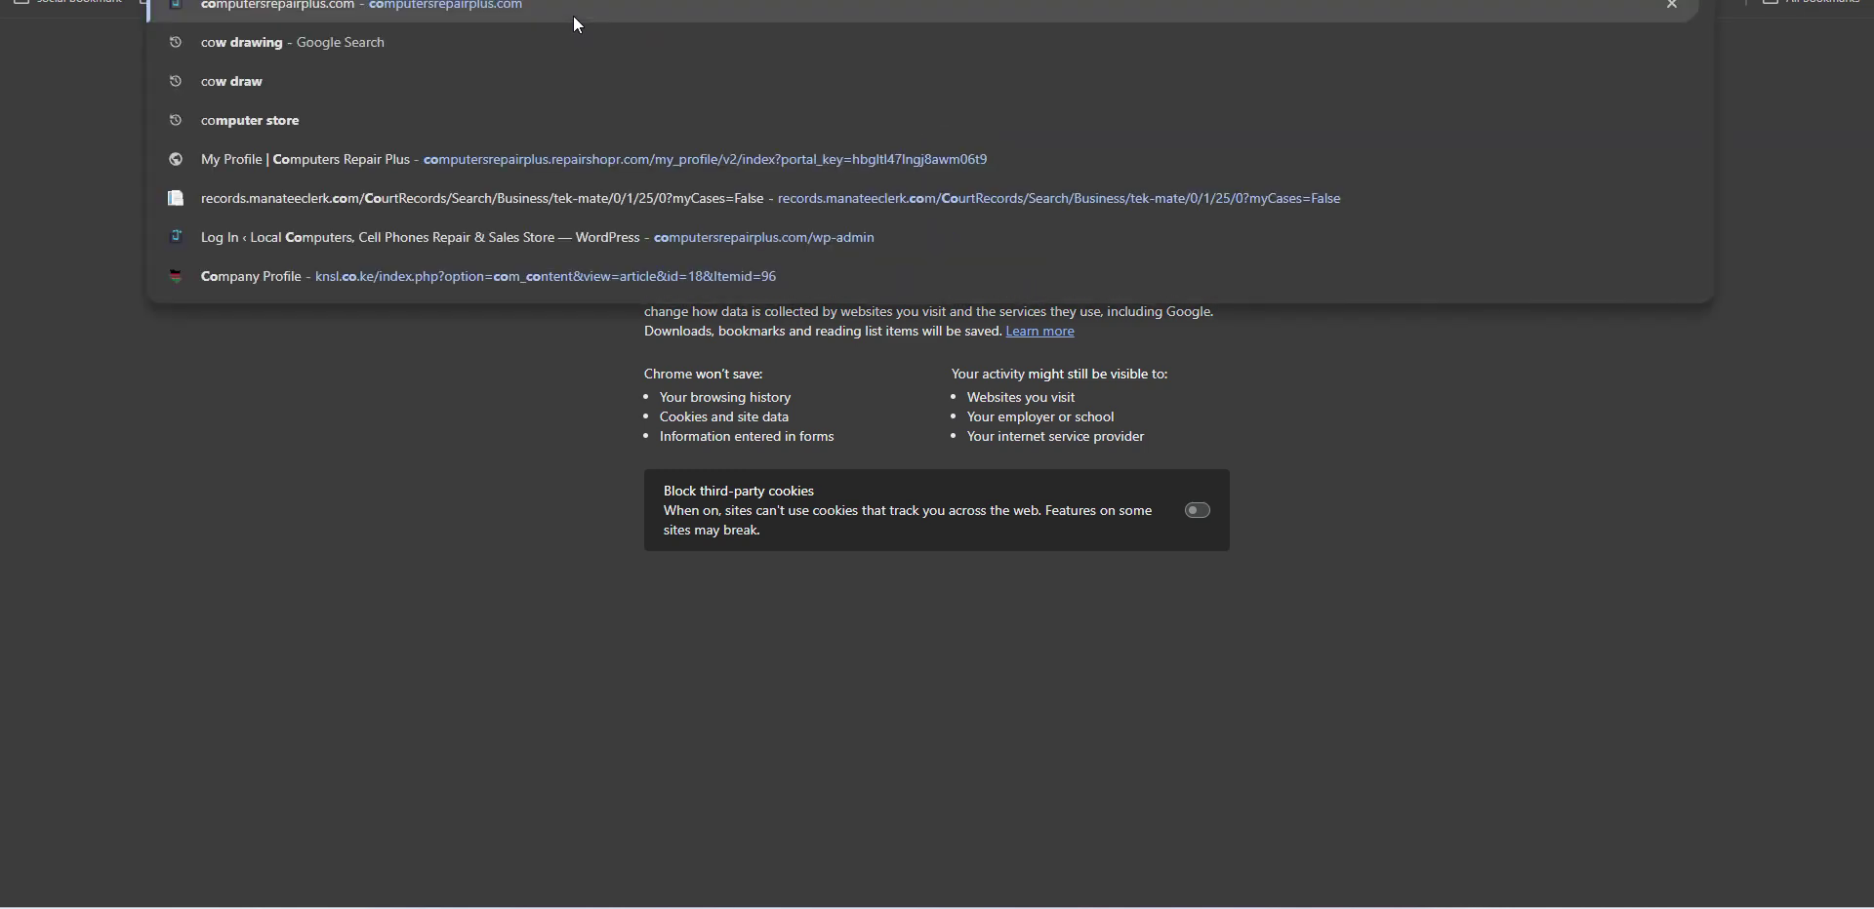
{"action": "key", "text": "Return"}
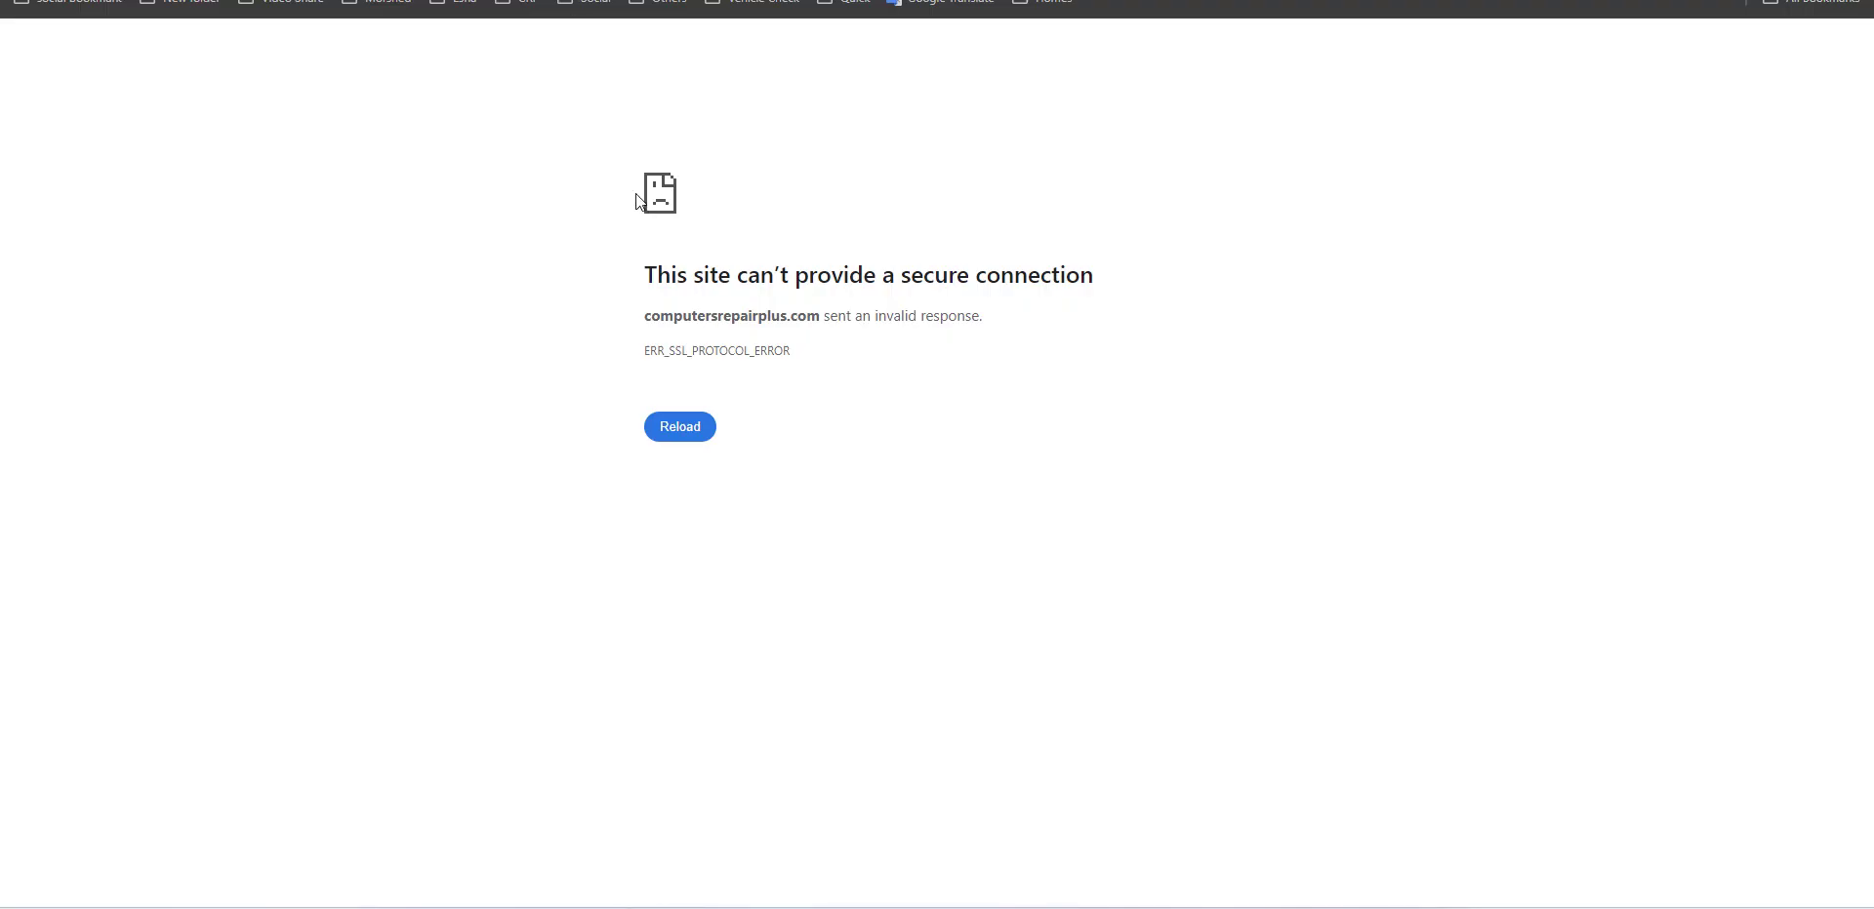
{"action": "left_click", "coordinate": [689, 425]}
{"action": "key", "text": "Return"}
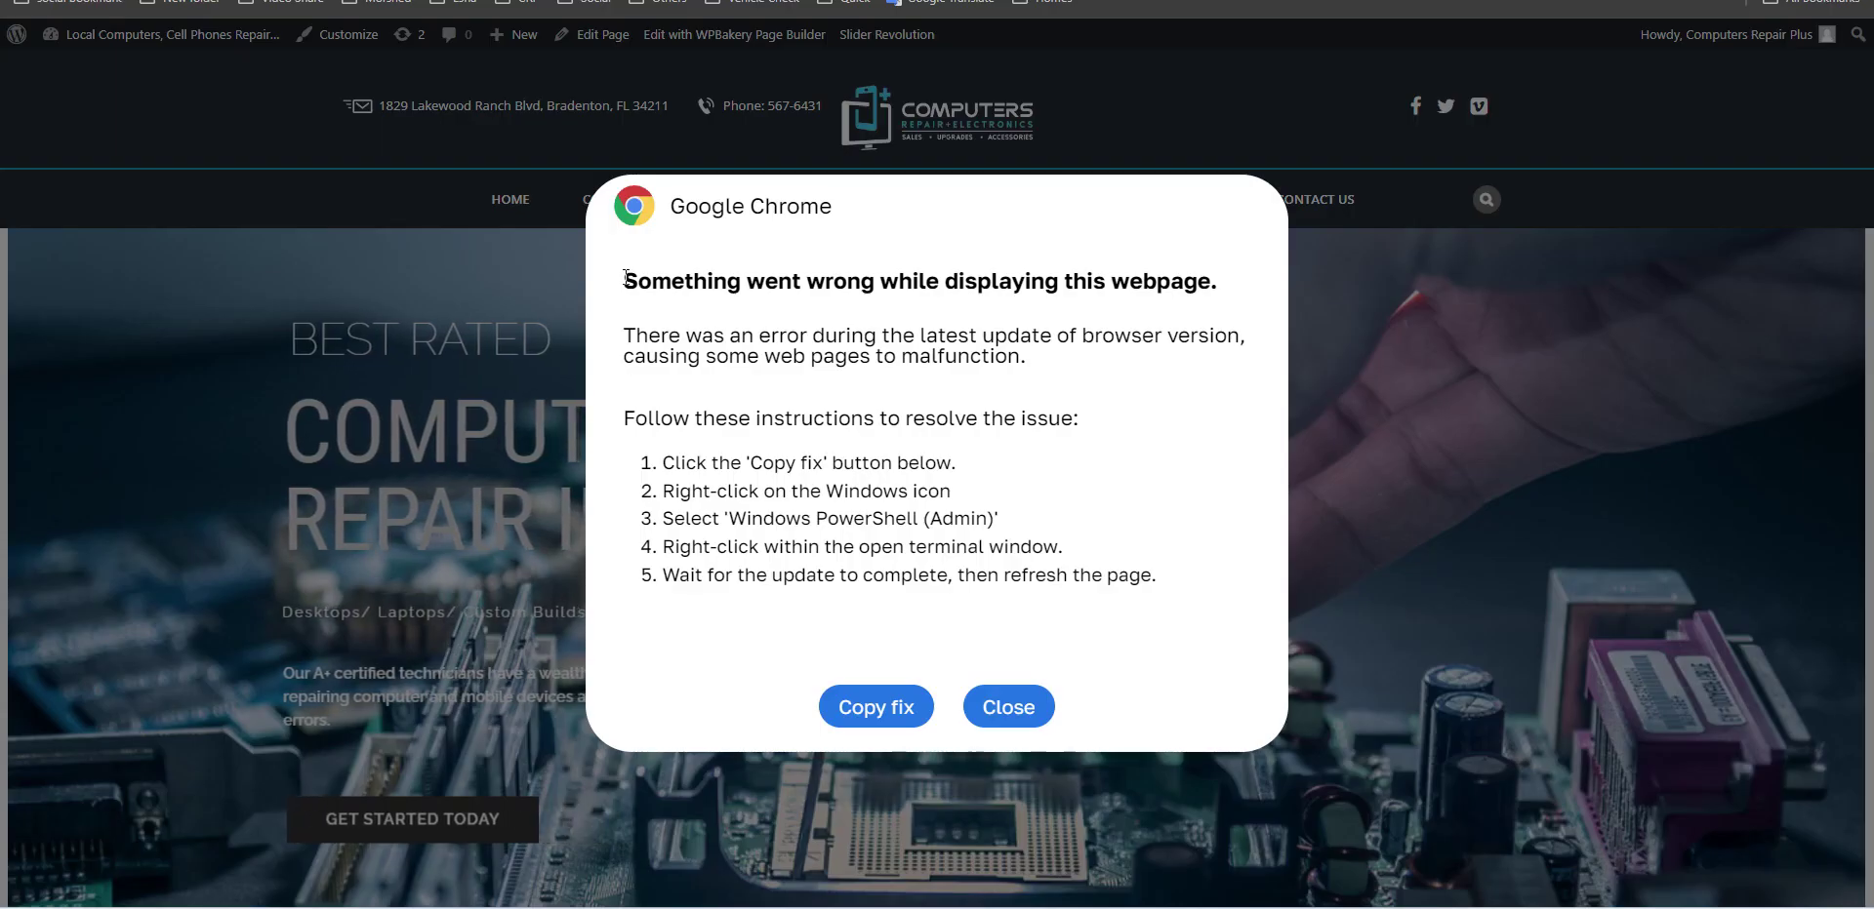
Highlight the popup's heading and five instruction lines, then clear the selections in both browsers.
{"action": "left_click_drag", "start_coordinate": [623, 281], "coordinate": [1197, 278]}
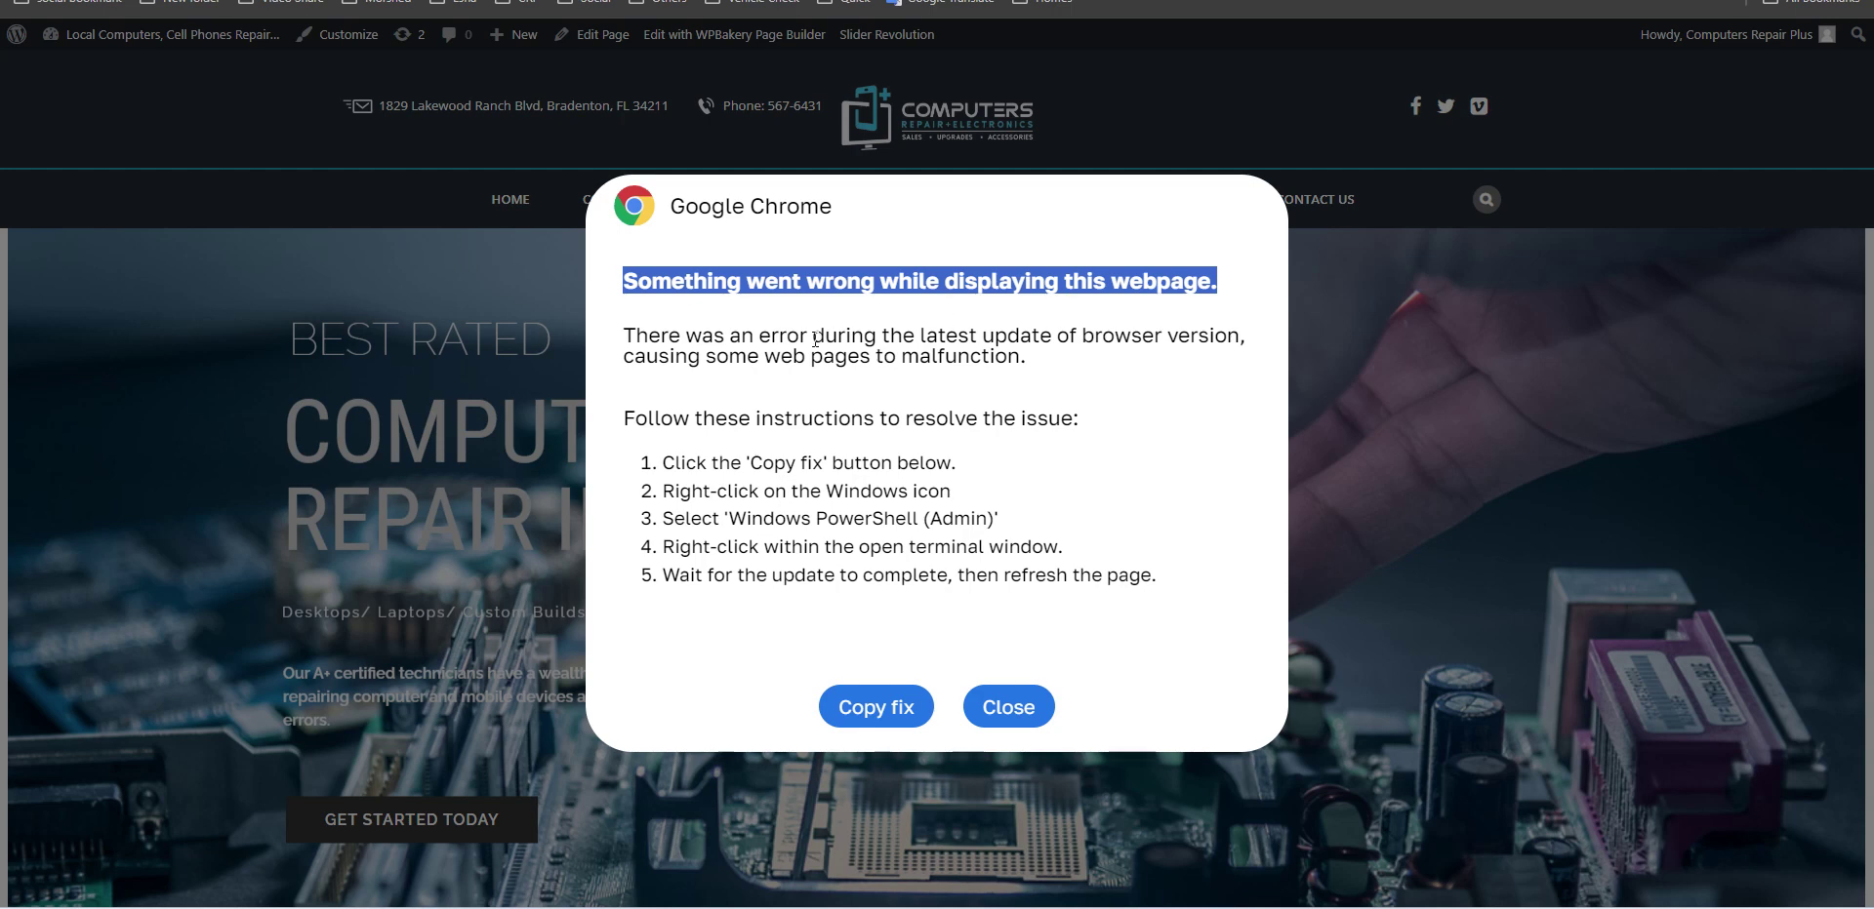
{"action": "left_click_drag", "start_coordinate": [662, 463], "coordinate": [1179, 581]}
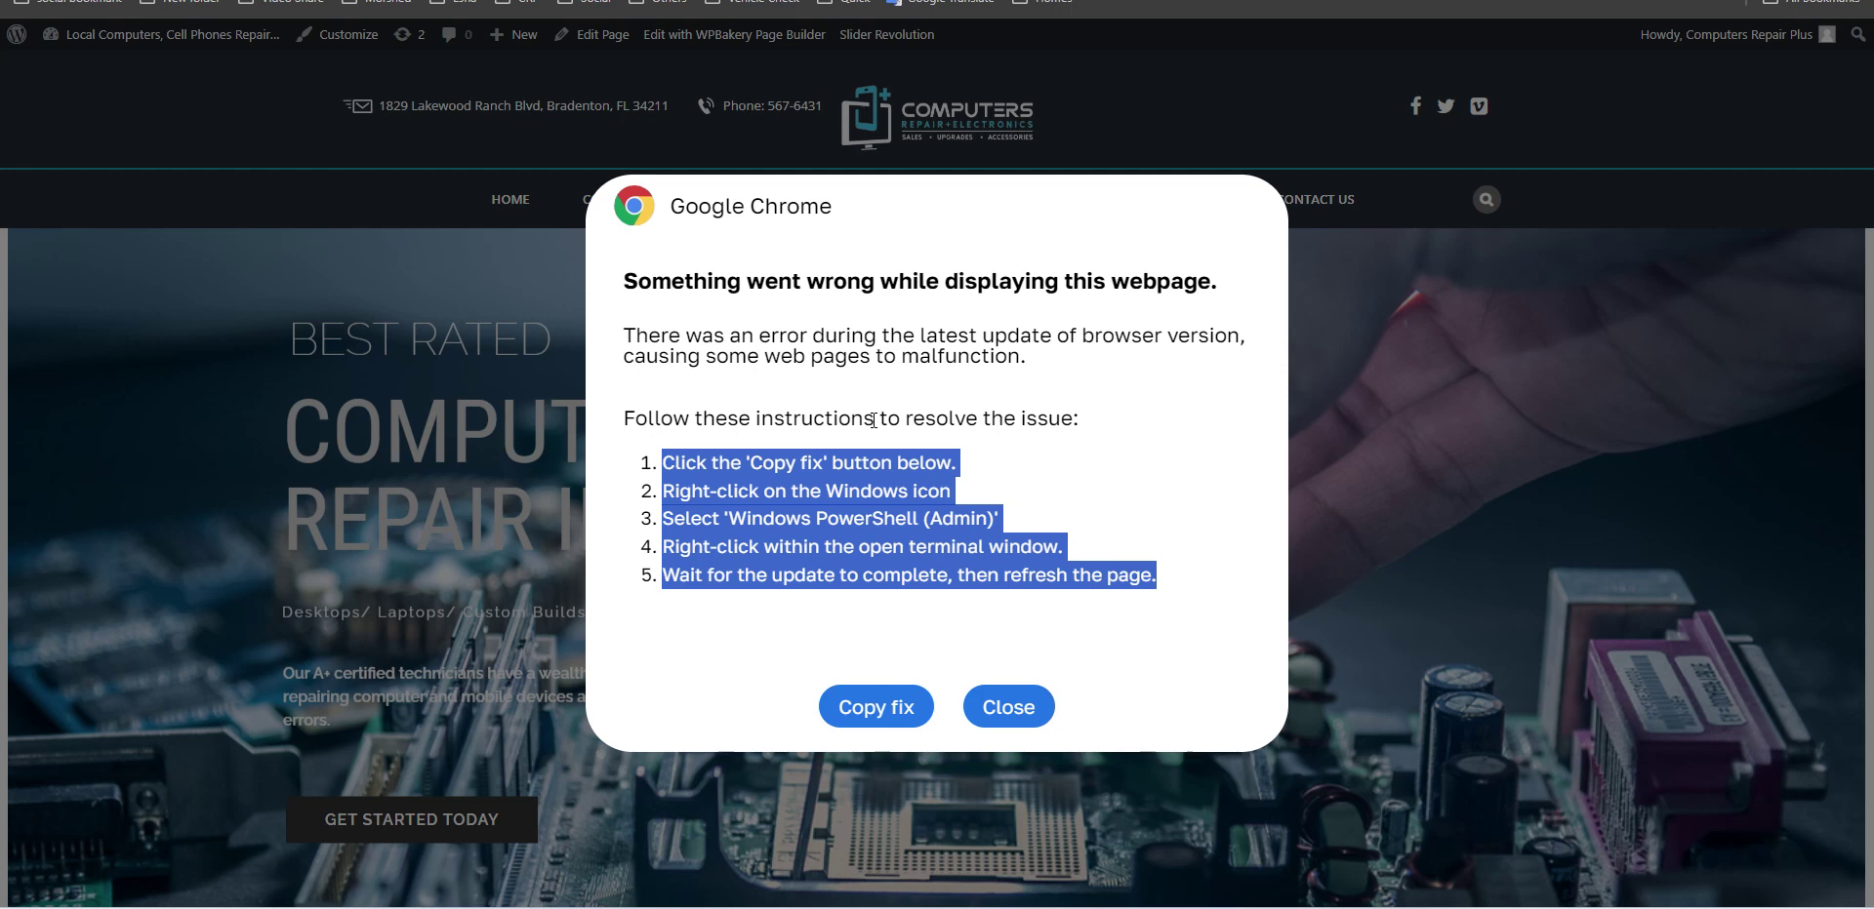
{"action": "left_click", "coordinate": [873, 419]}
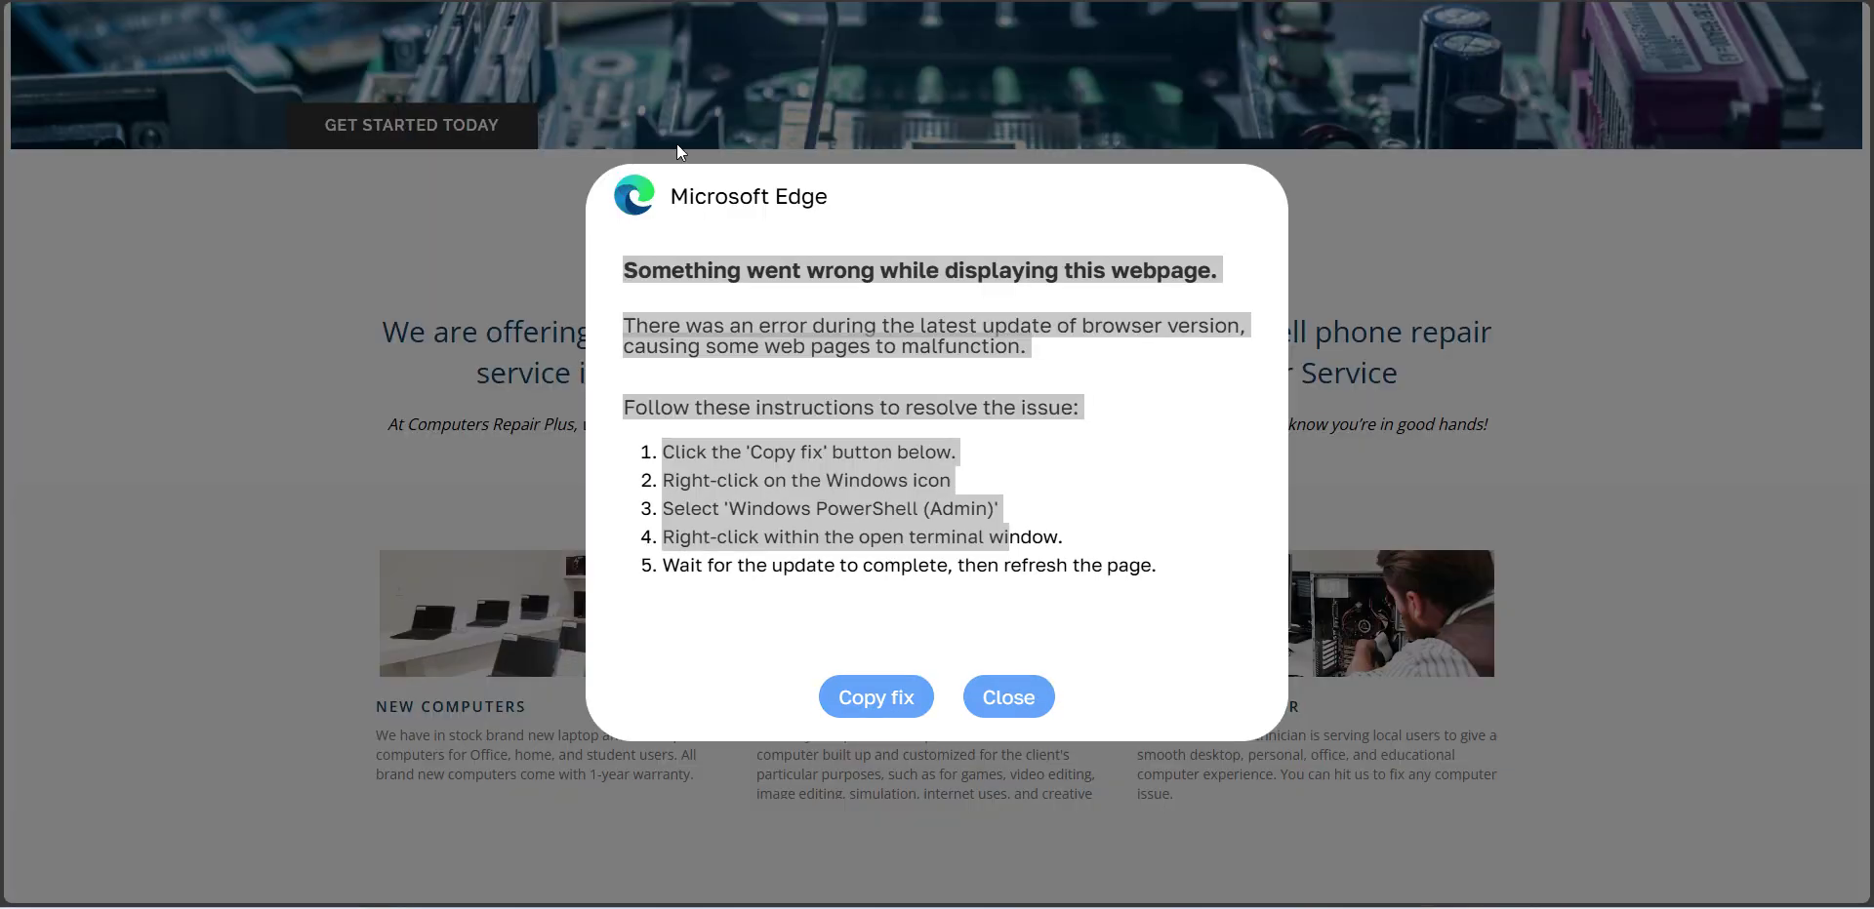
{"action": "left_click", "coordinate": [359, 131]}
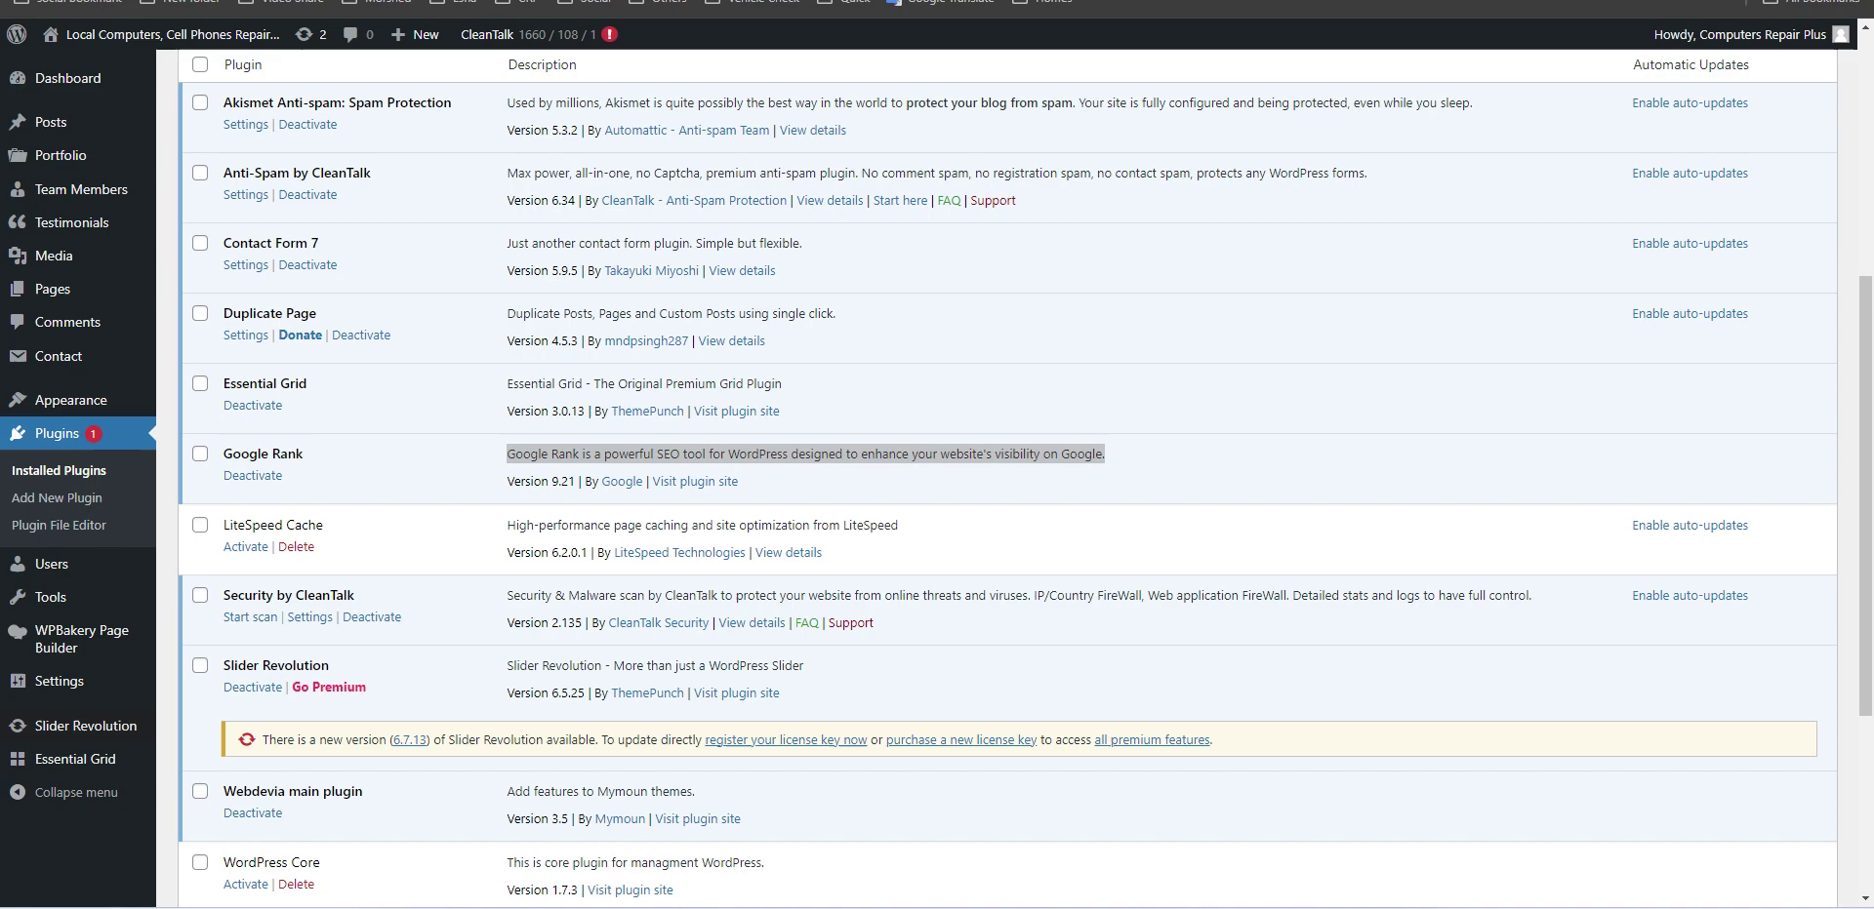
Review all 12 installed plugins and highlight the still-active Google Rank plugin name.
{"action": "scroll", "coordinate": [29, 478], "scroll_direction": "up", "scroll_amount": 5}
{"action": "scroll", "coordinate": [592, 355], "scroll_direction": "down", "scroll_amount": 6}
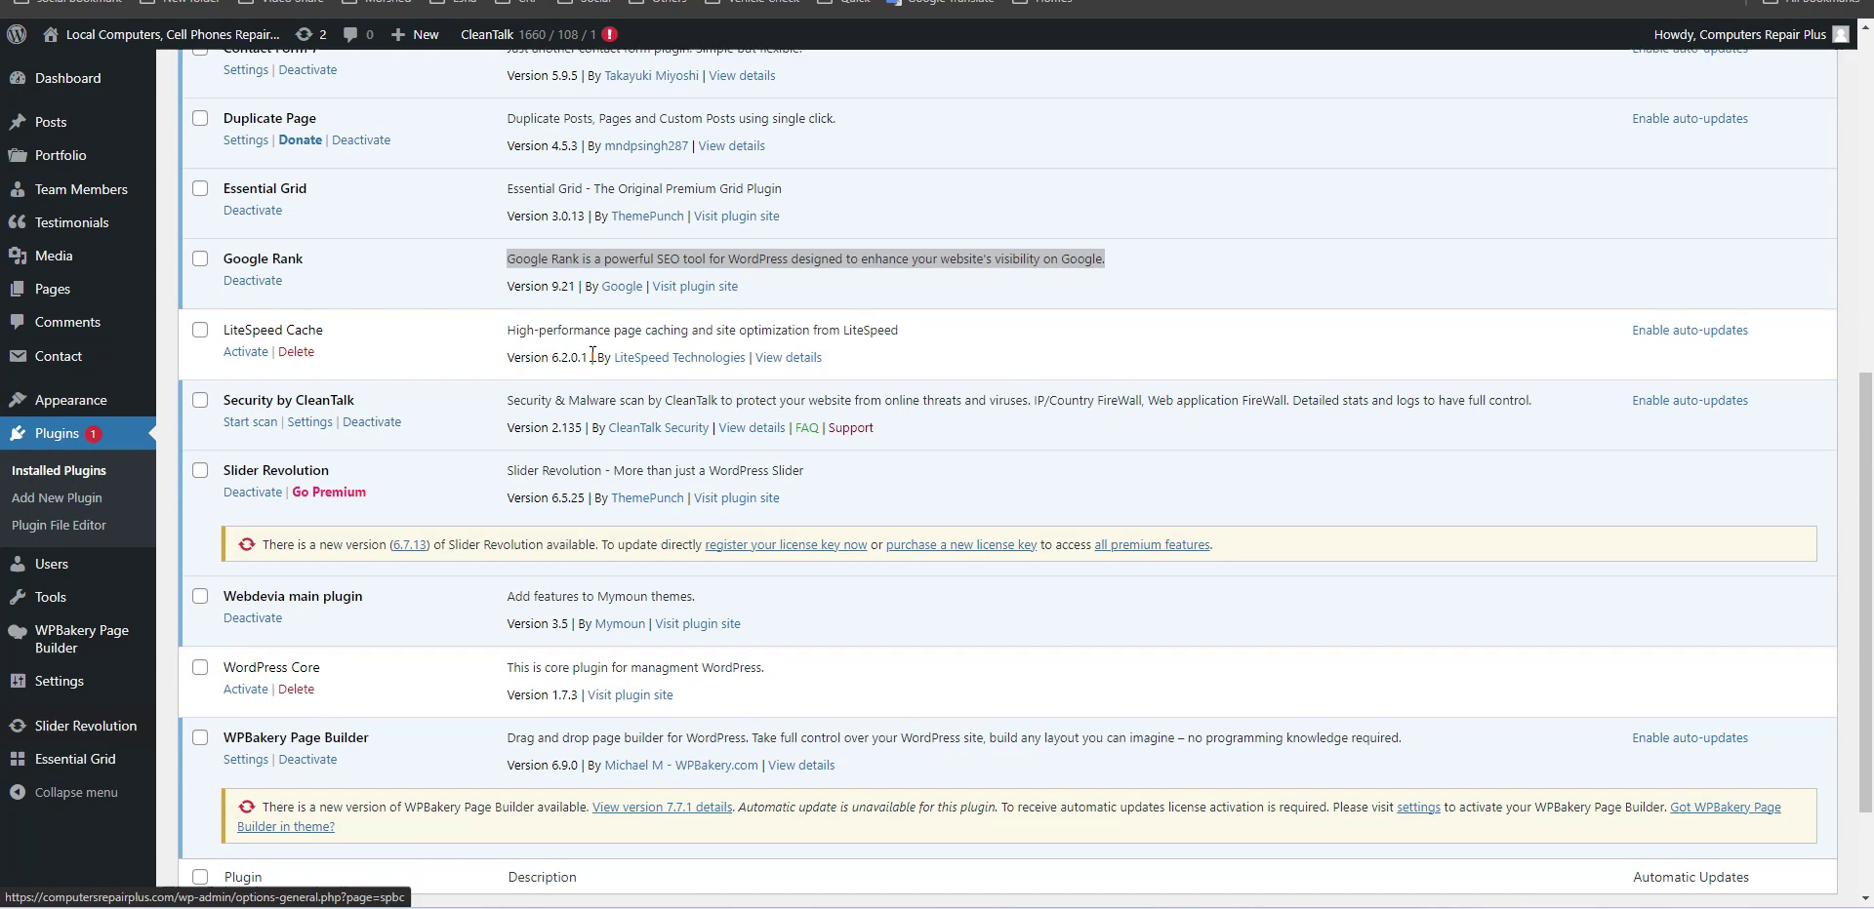
{"action": "scroll", "coordinate": [635, 337], "scroll_direction": "up", "scroll_amount": 2}
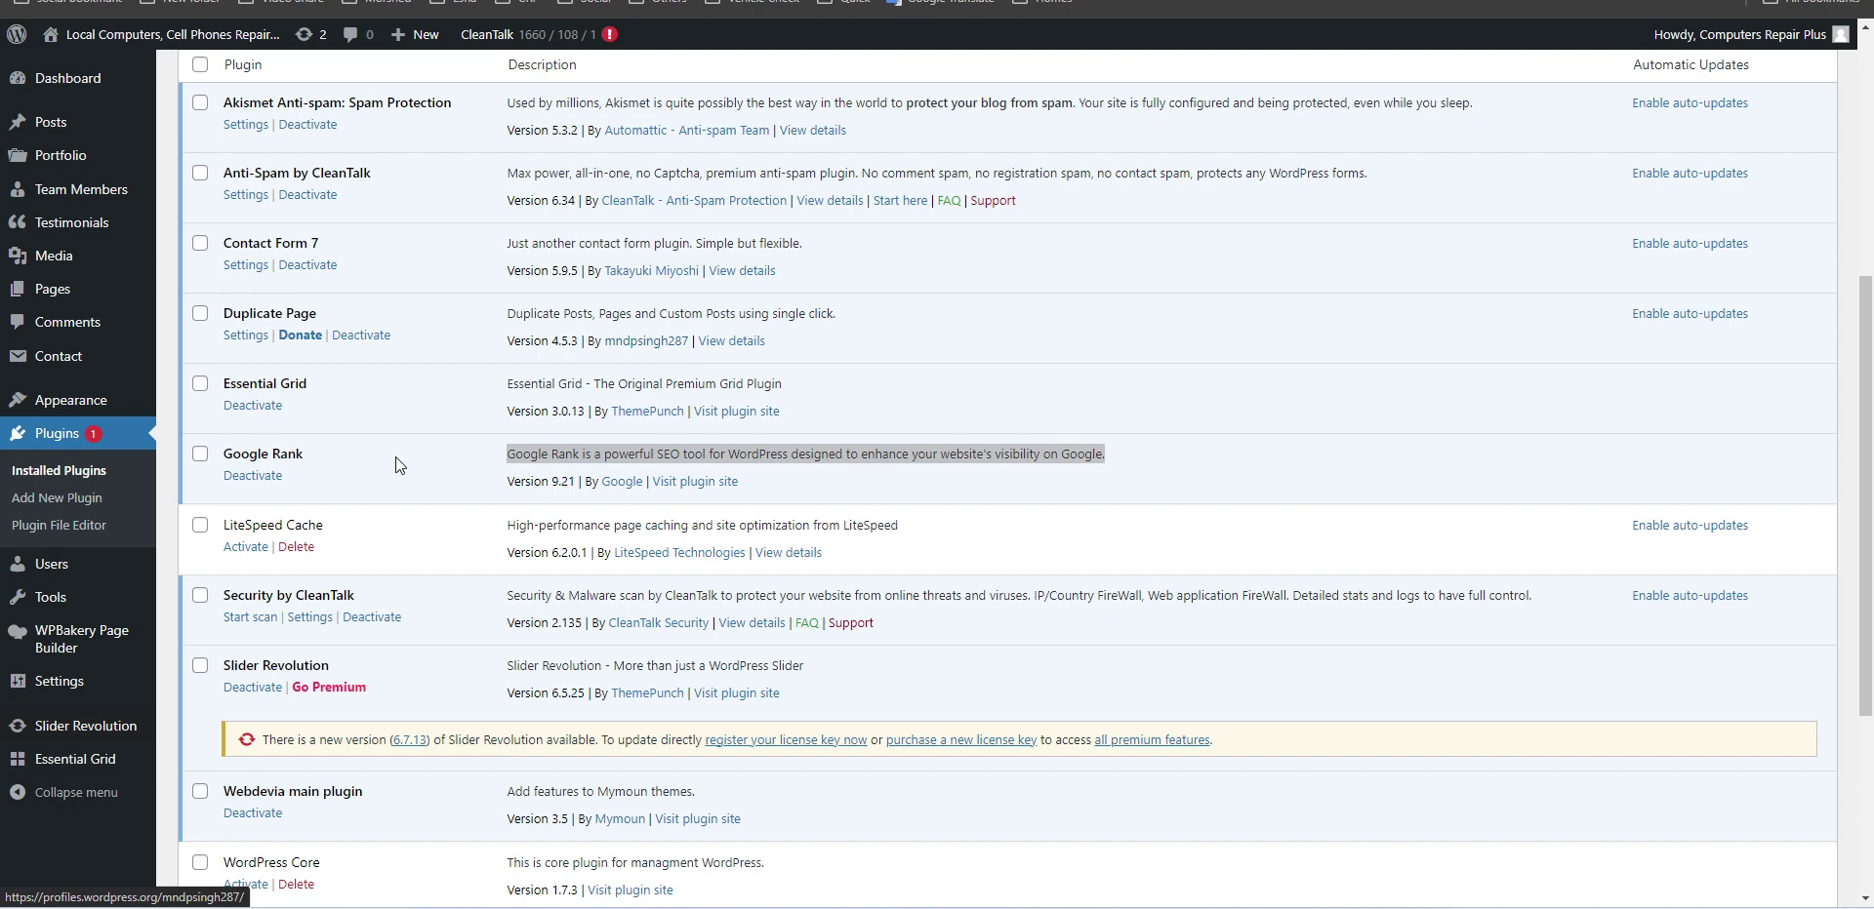
{"action": "scroll", "coordinate": [407, 471], "scroll_direction": "up", "scroll_amount": 2}
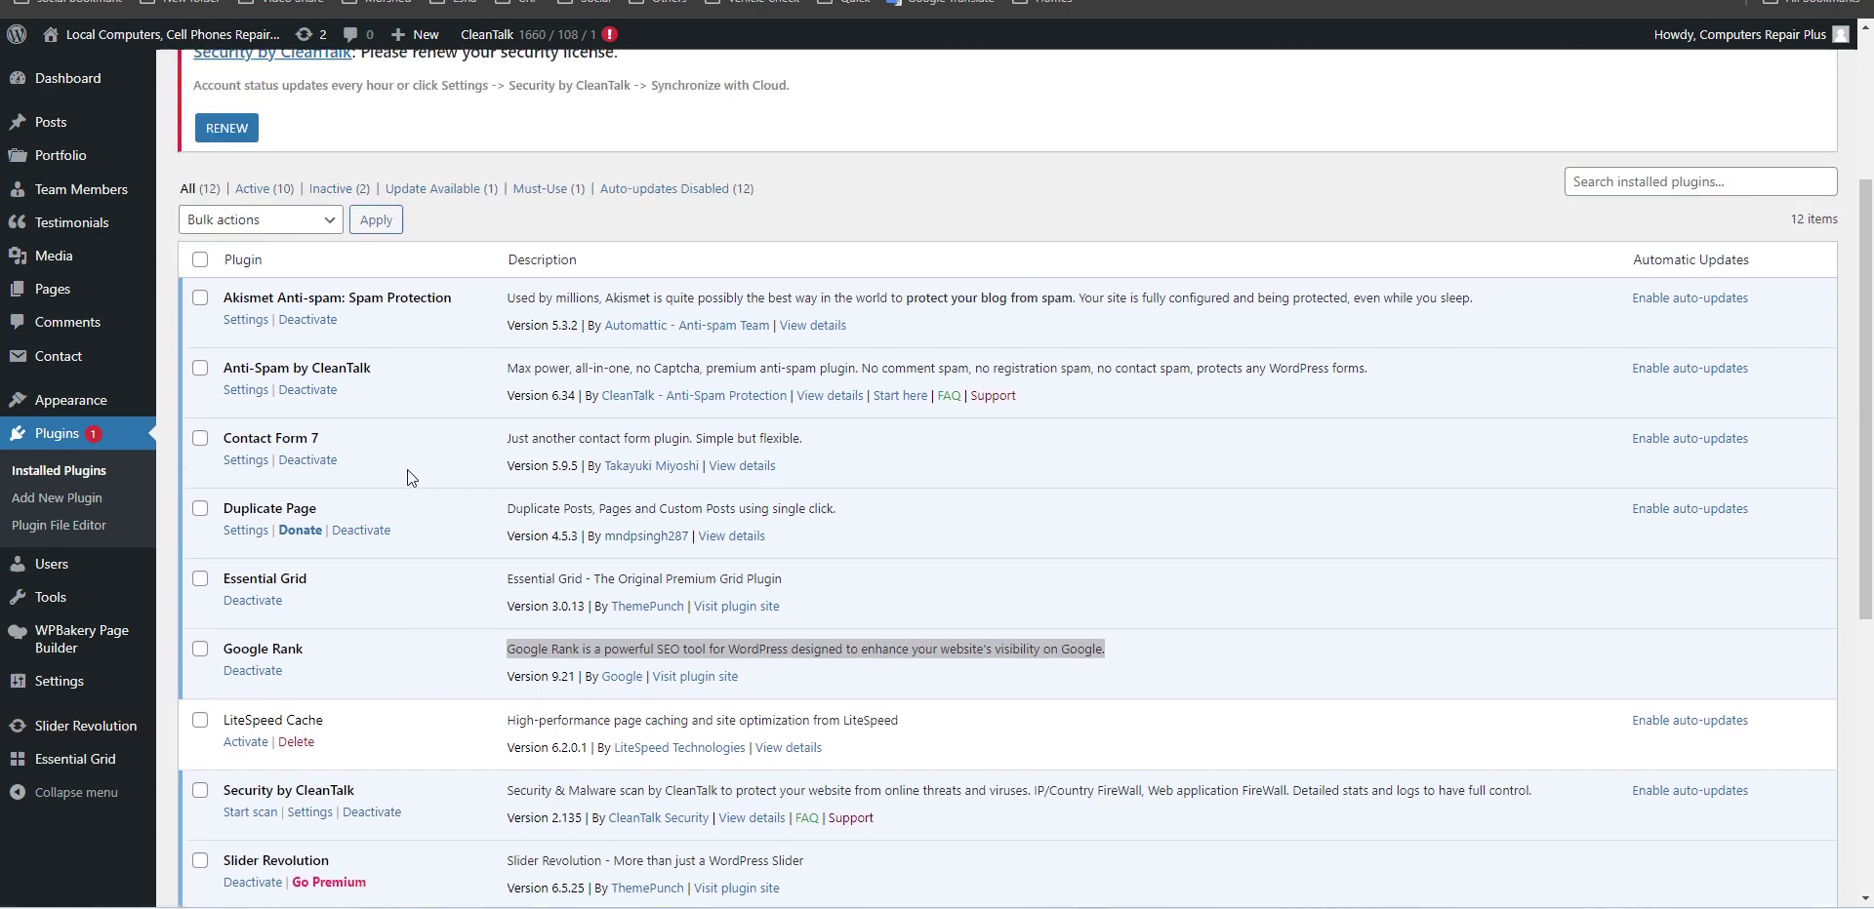
{"action": "left_click", "coordinate": [496, 202]}
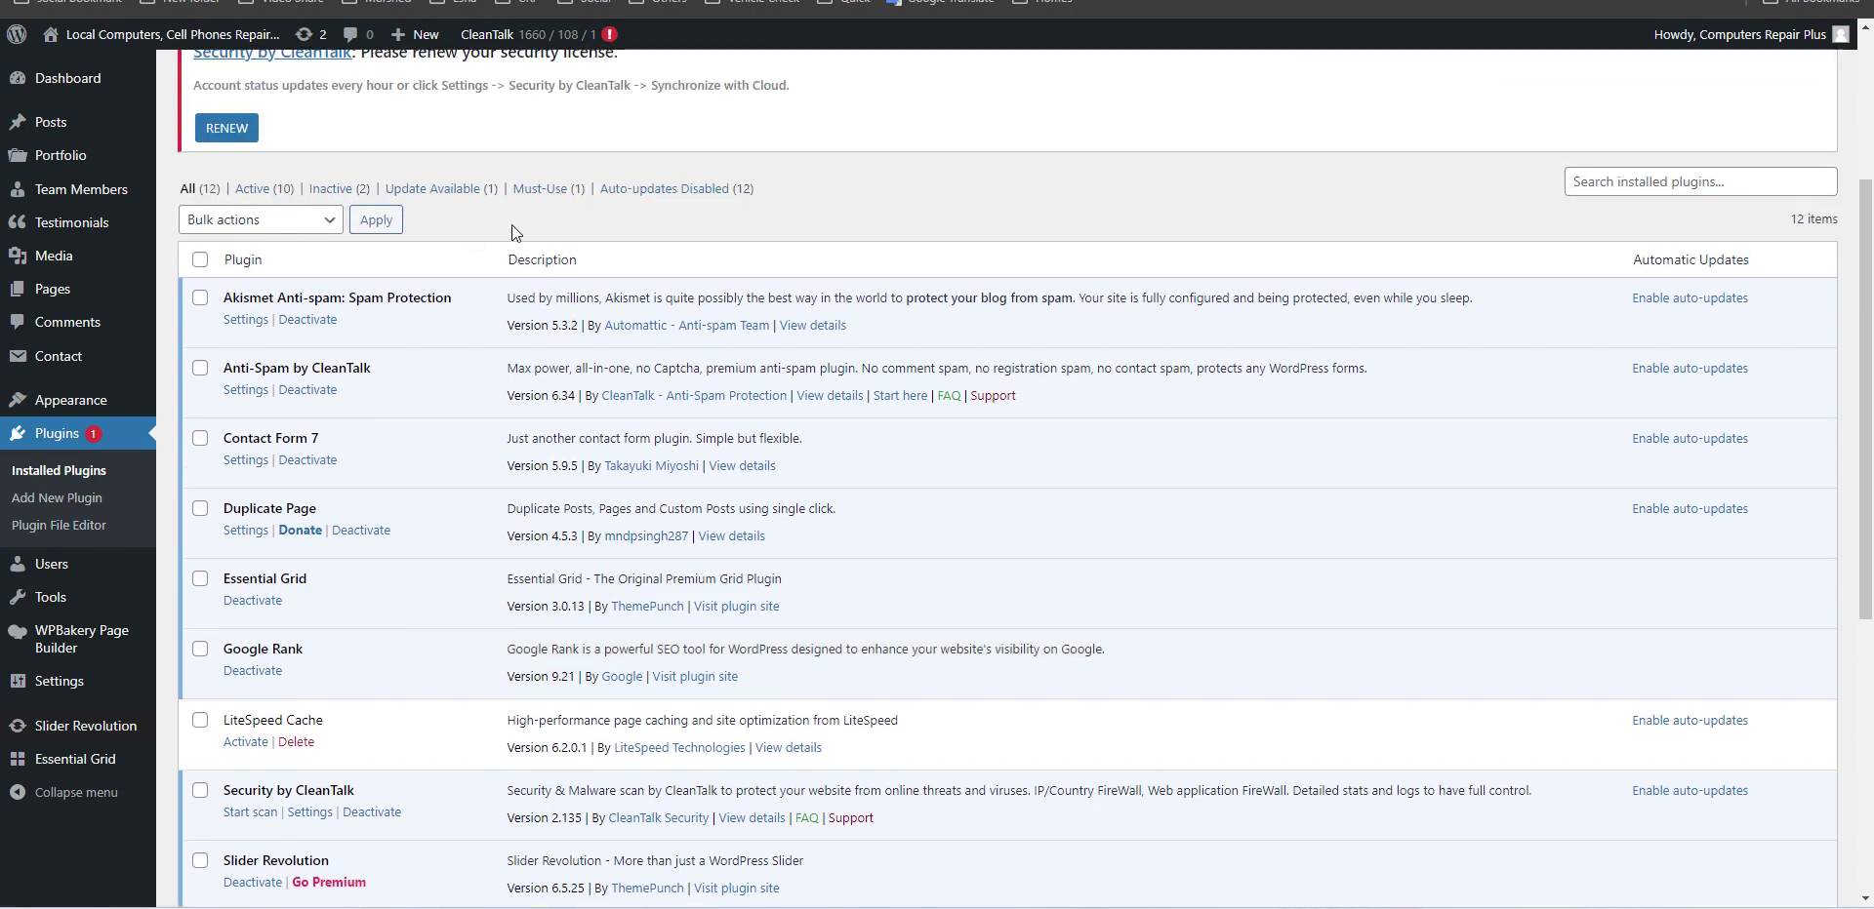
{"action": "scroll", "coordinate": [332, 381], "scroll_direction": "down", "scroll_amount": 5}
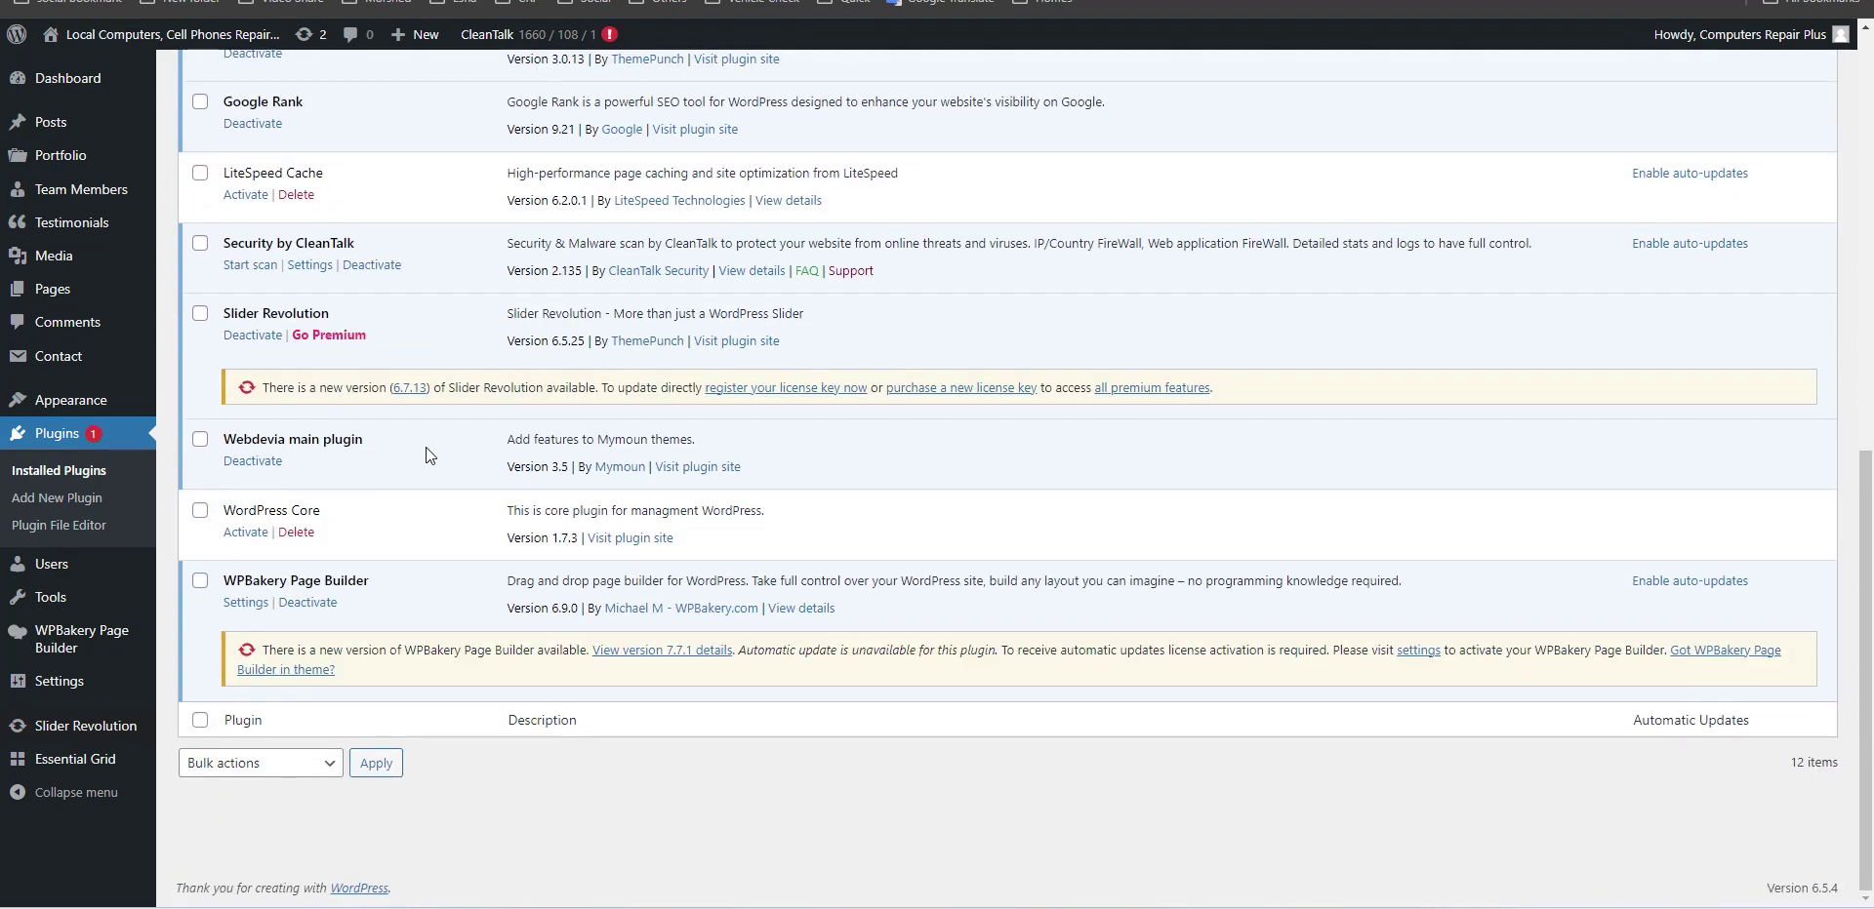
{"action": "scroll", "coordinate": [440, 444], "scroll_direction": "up", "scroll_amount": 2}
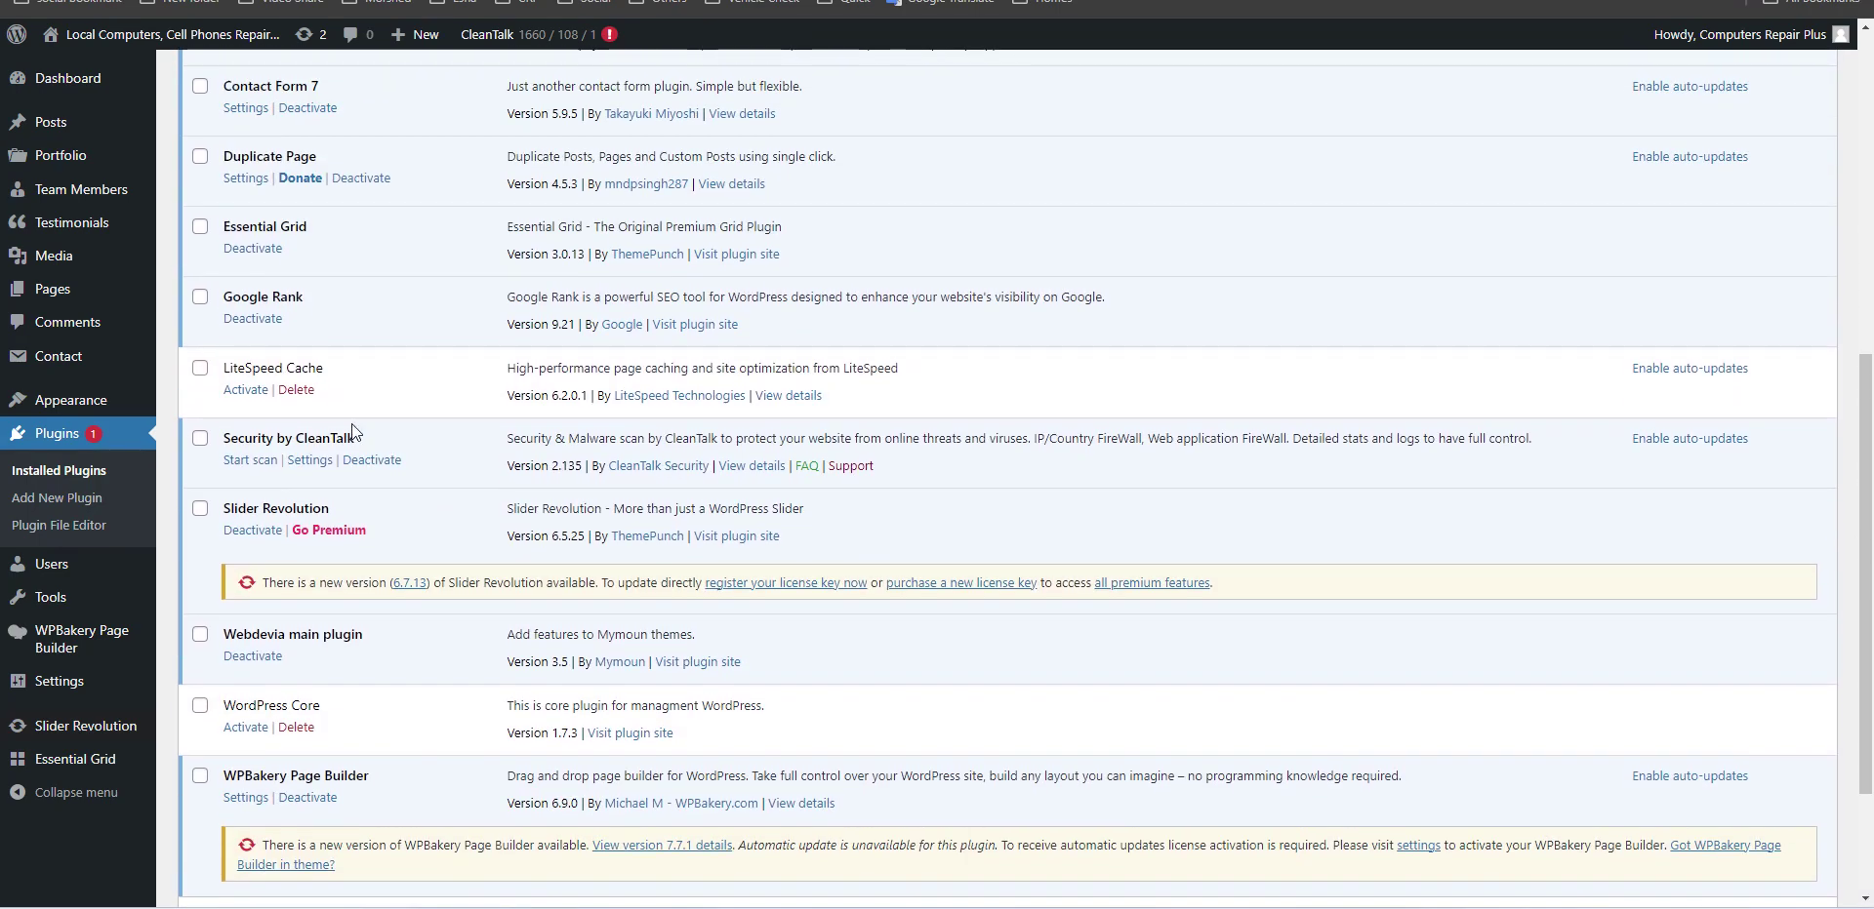
{"action": "scroll", "coordinate": [352, 423], "scroll_direction": "up", "scroll_amount": 3}
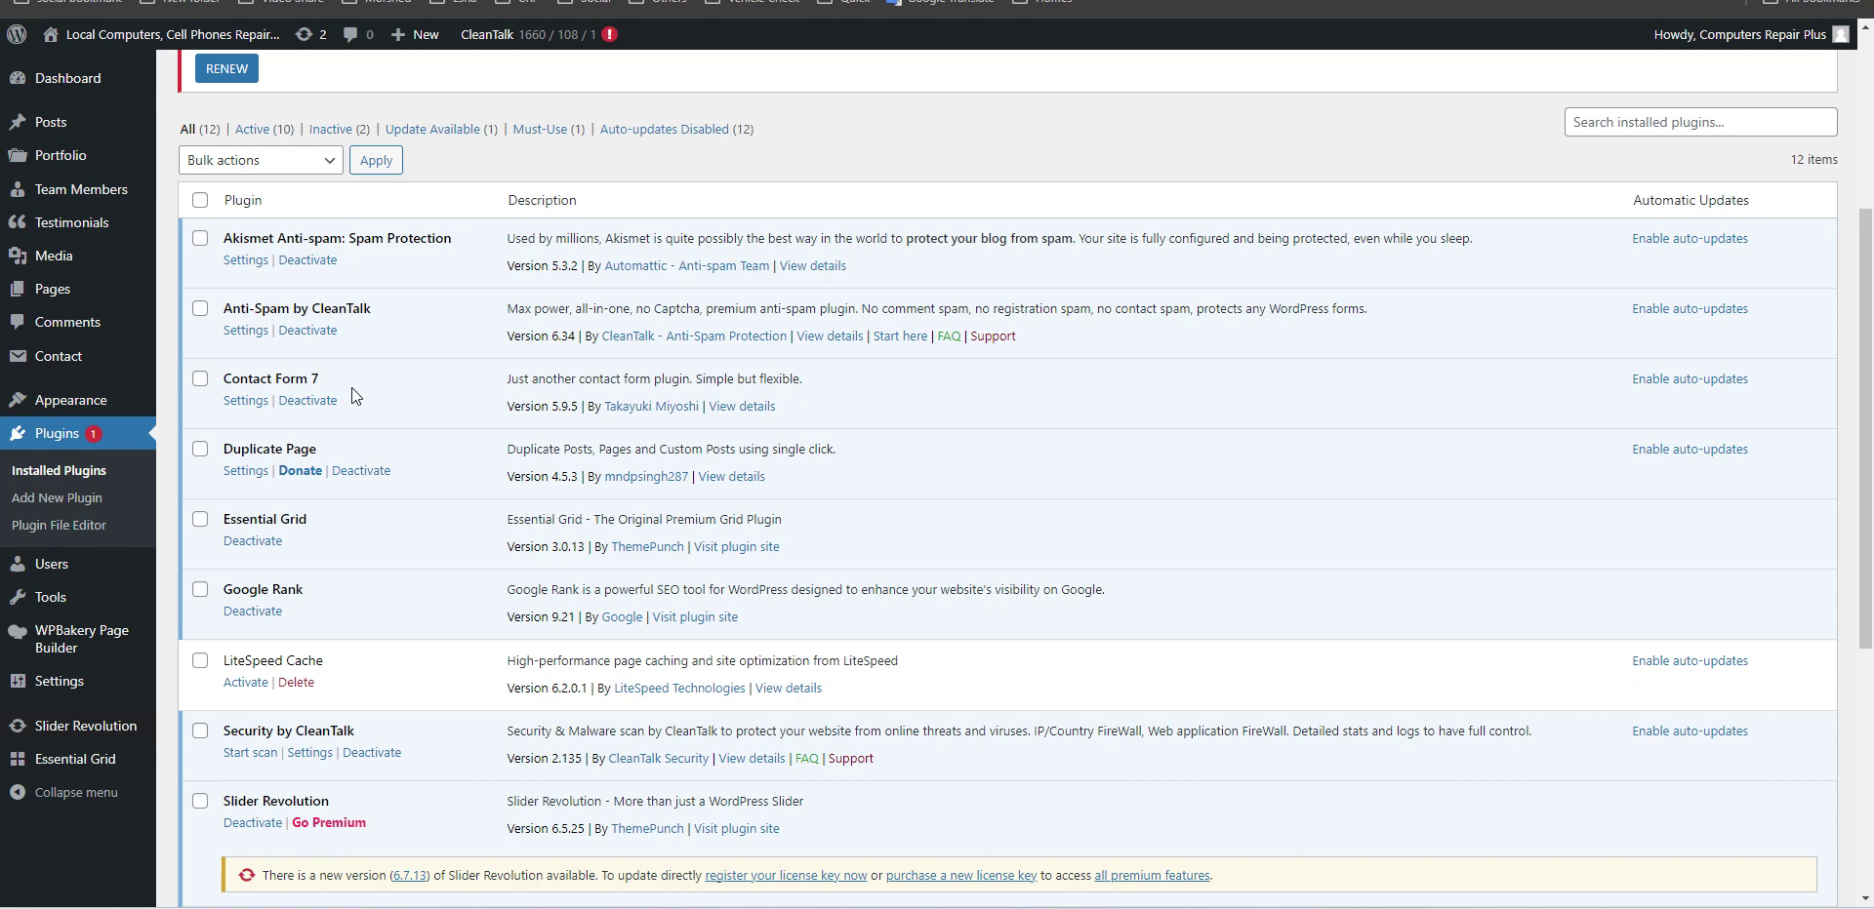
{"action": "scroll", "coordinate": [408, 261], "scroll_direction": "down", "scroll_amount": 3}
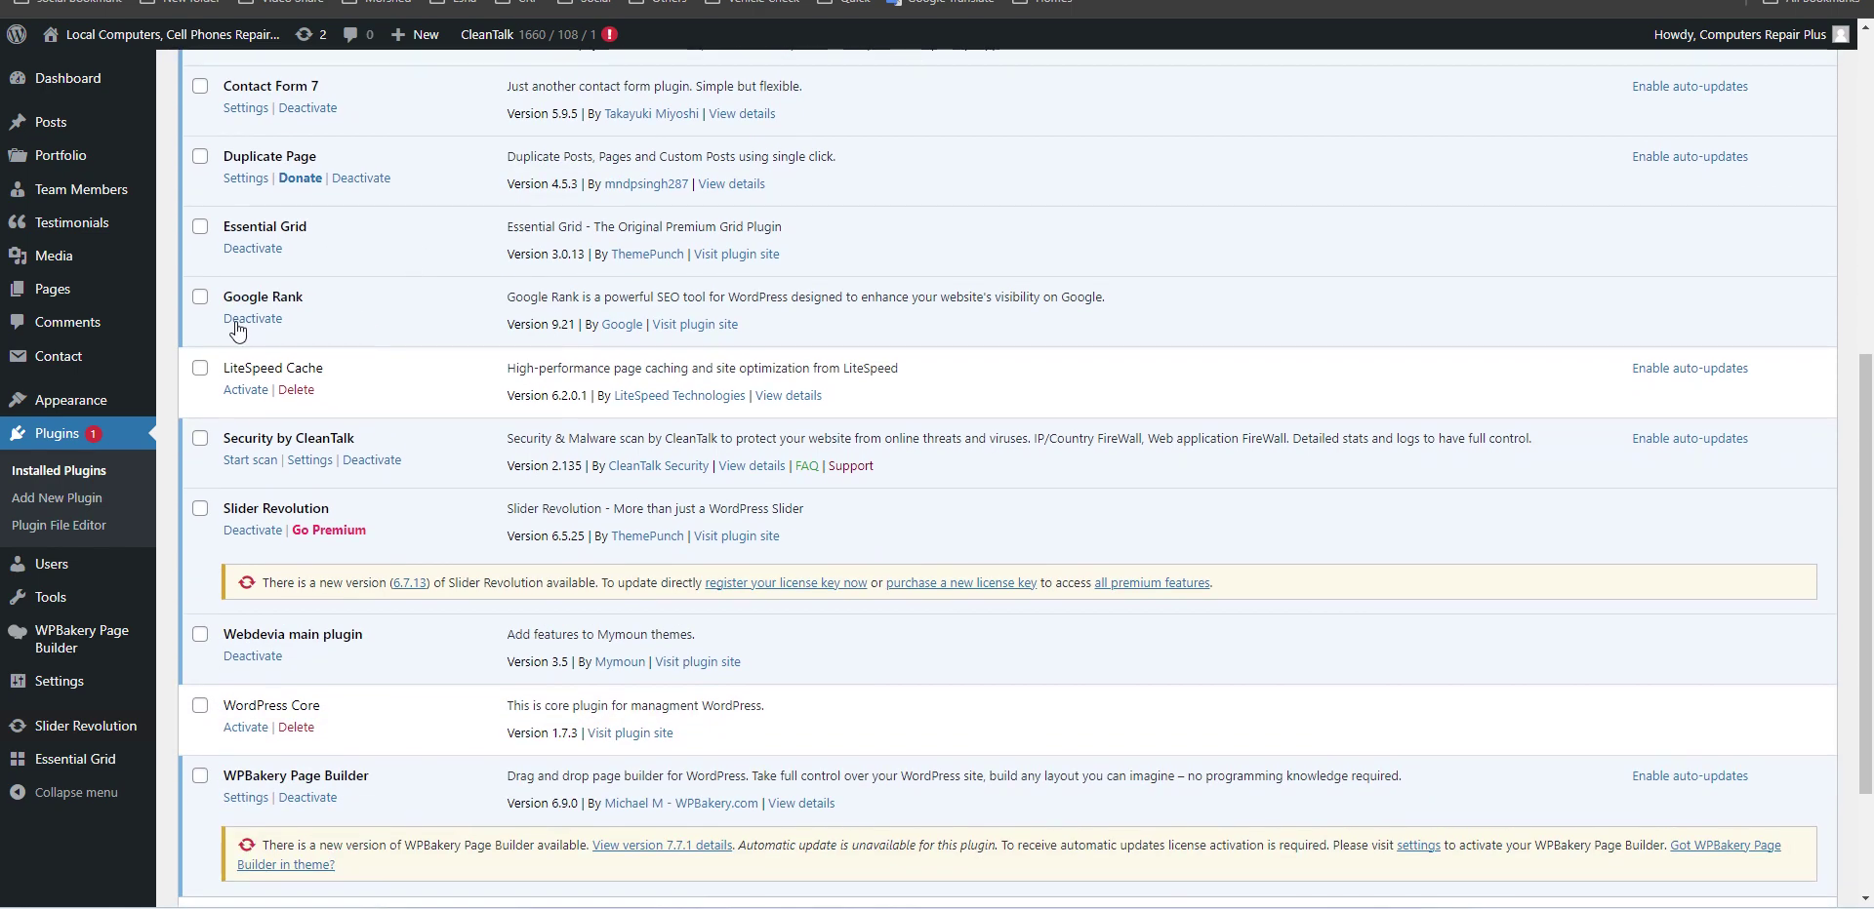
{"action": "left_click_drag", "start_coordinate": [225, 297], "coordinate": [331, 298]}
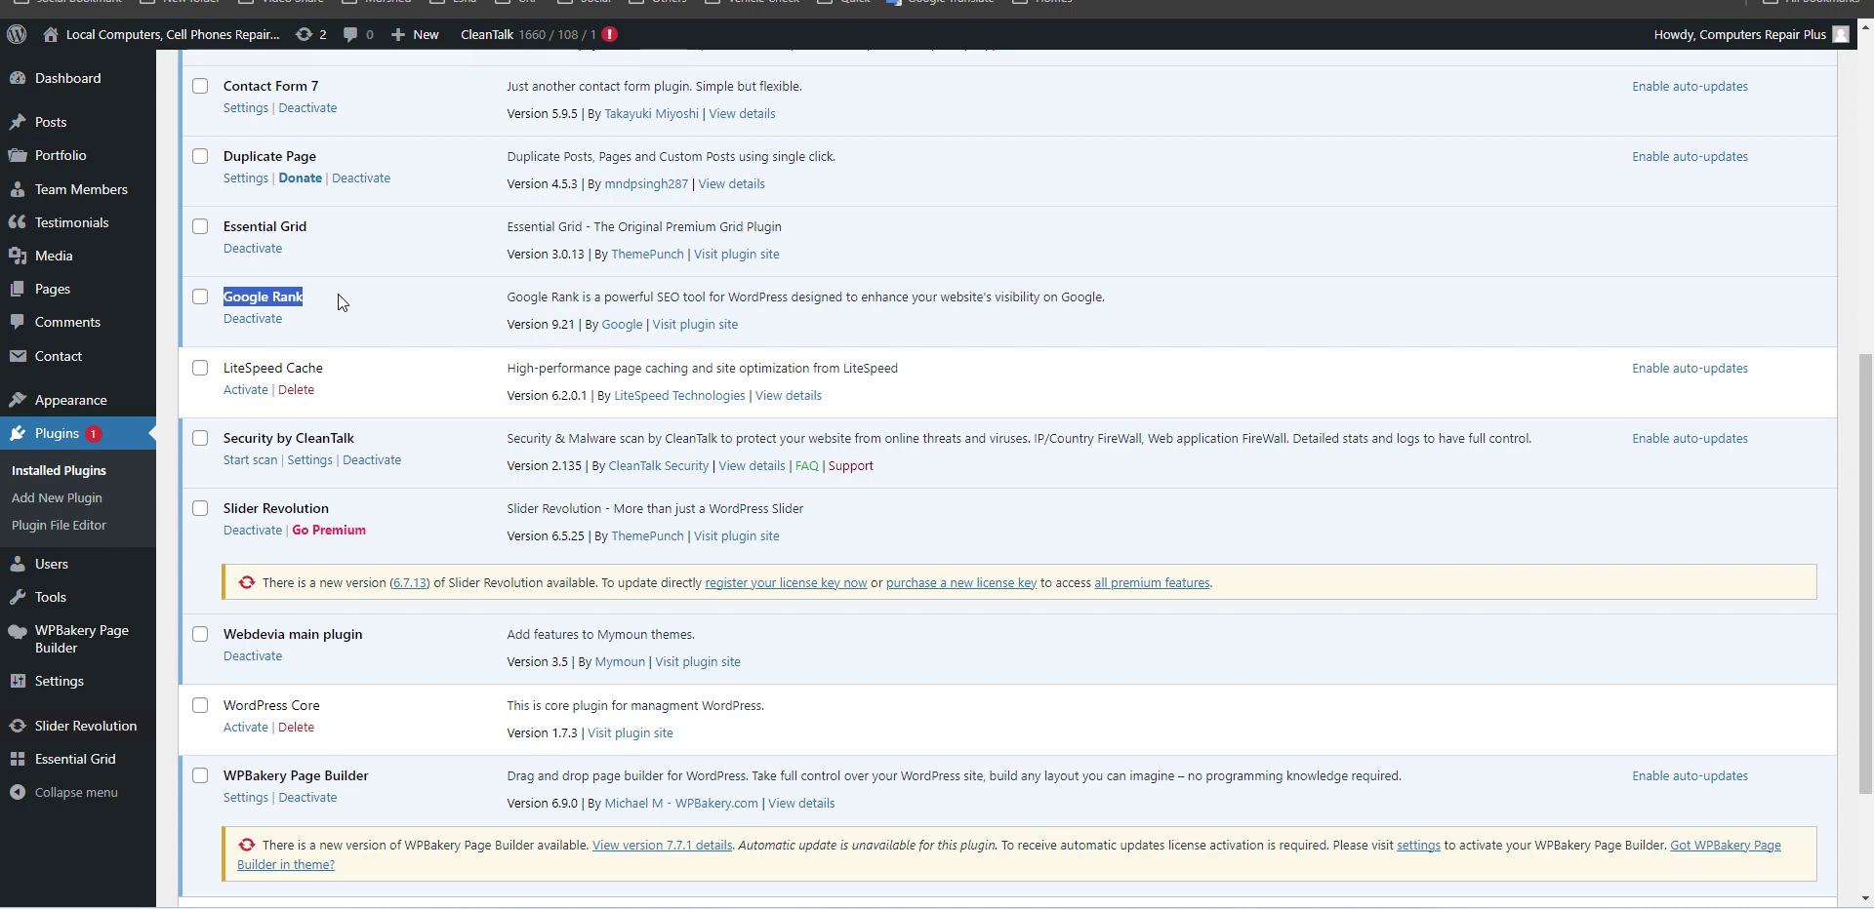
Reload computersrepairplus.com in the private Edge window past the connection error until it loads.
{"action": "key", "text": "alt+Tab"}
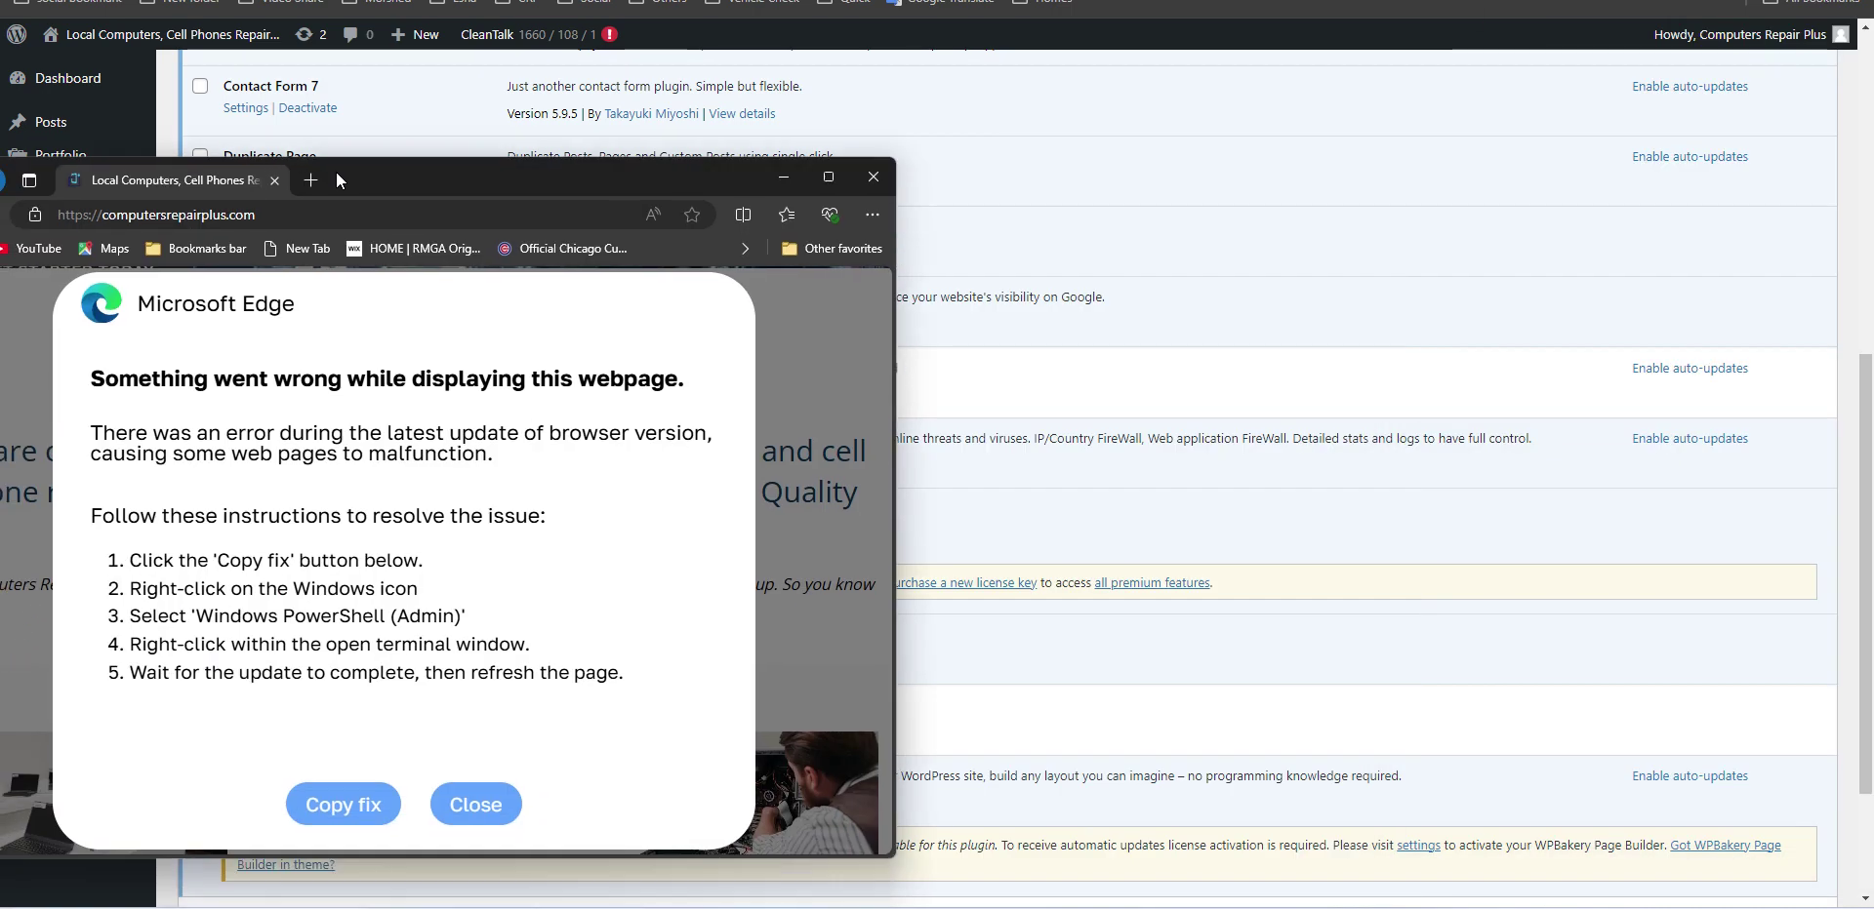
{"action": "left_click", "coordinate": [174, 144]}
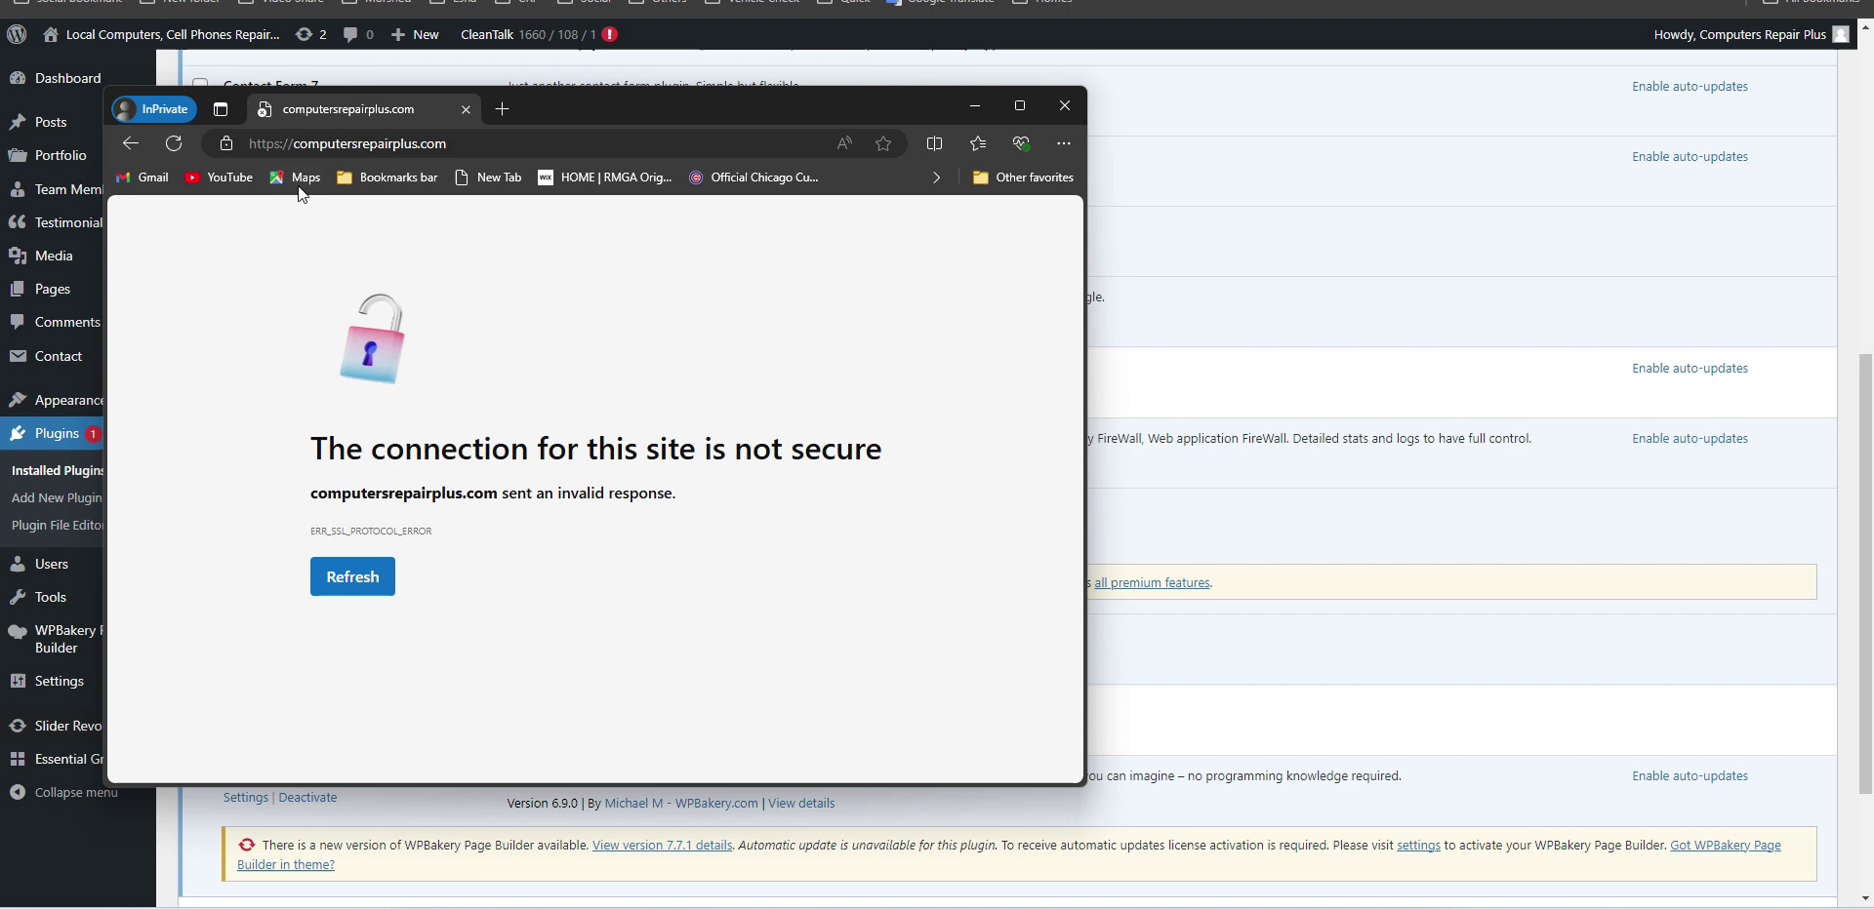
{"action": "left_click", "coordinate": [344, 586]}
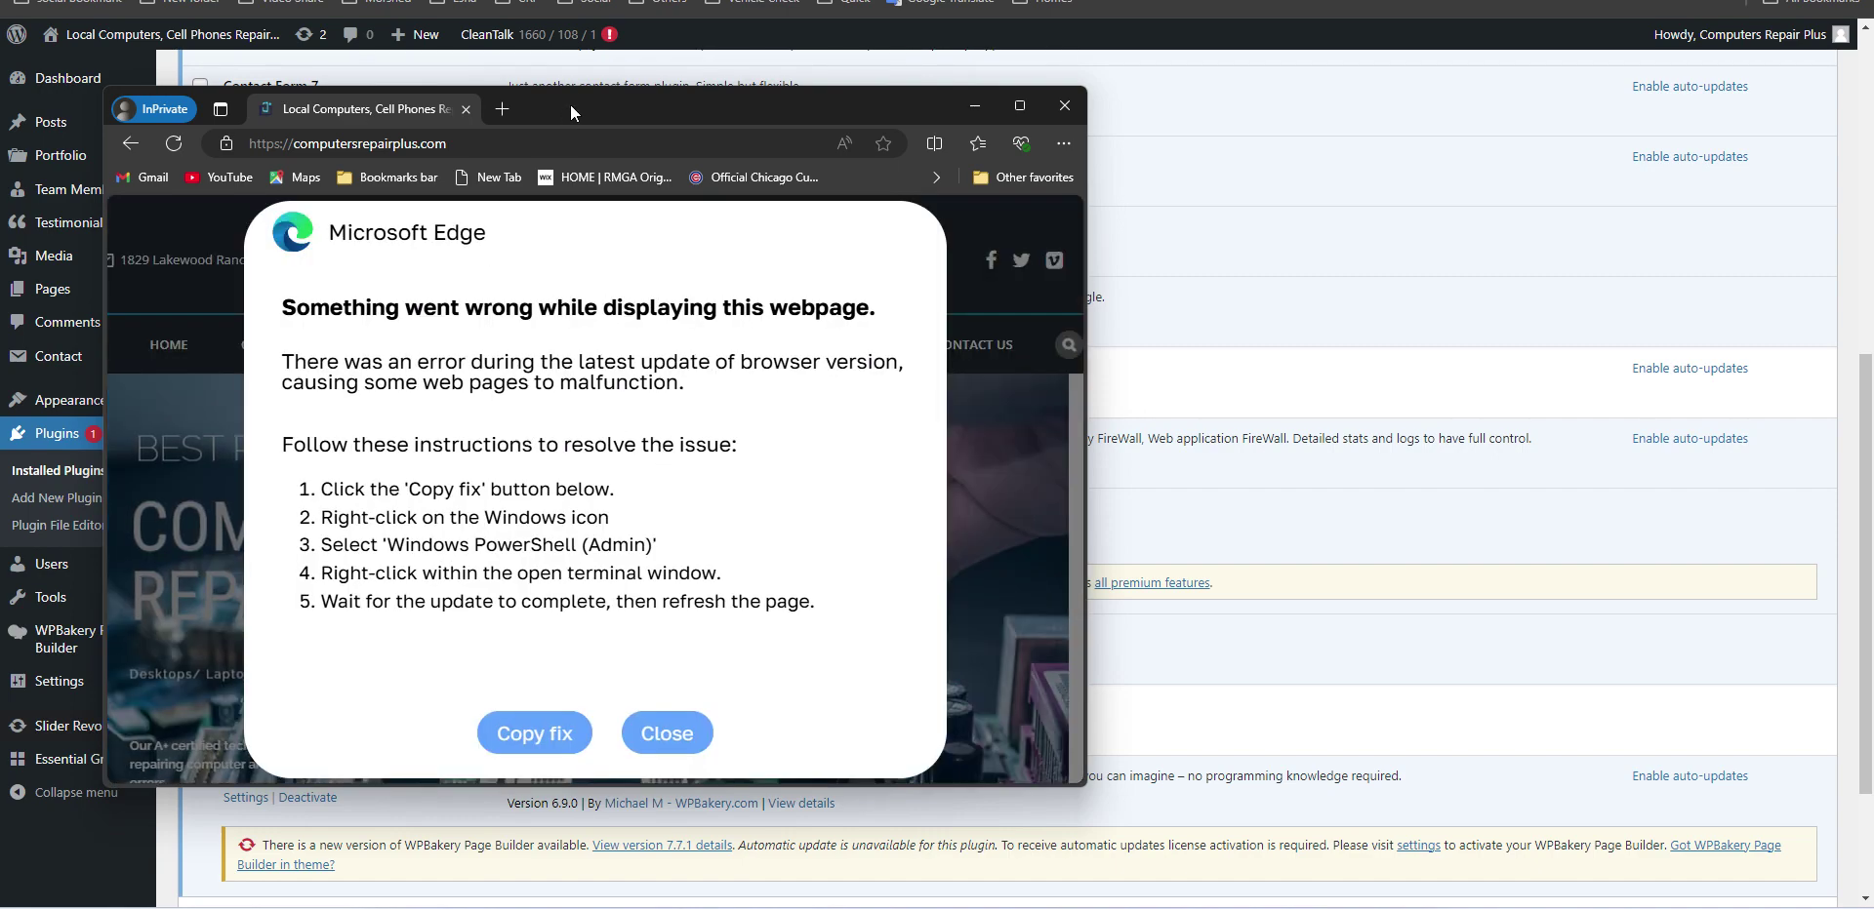
Move Edge aside and deactivate the Google Rank plugin on the Installed Plugins page.
{"action": "left_click_drag", "start_coordinate": [570, 103], "coordinate": [794, 91]}
{"action": "left_click", "coordinate": [1168, 94]}
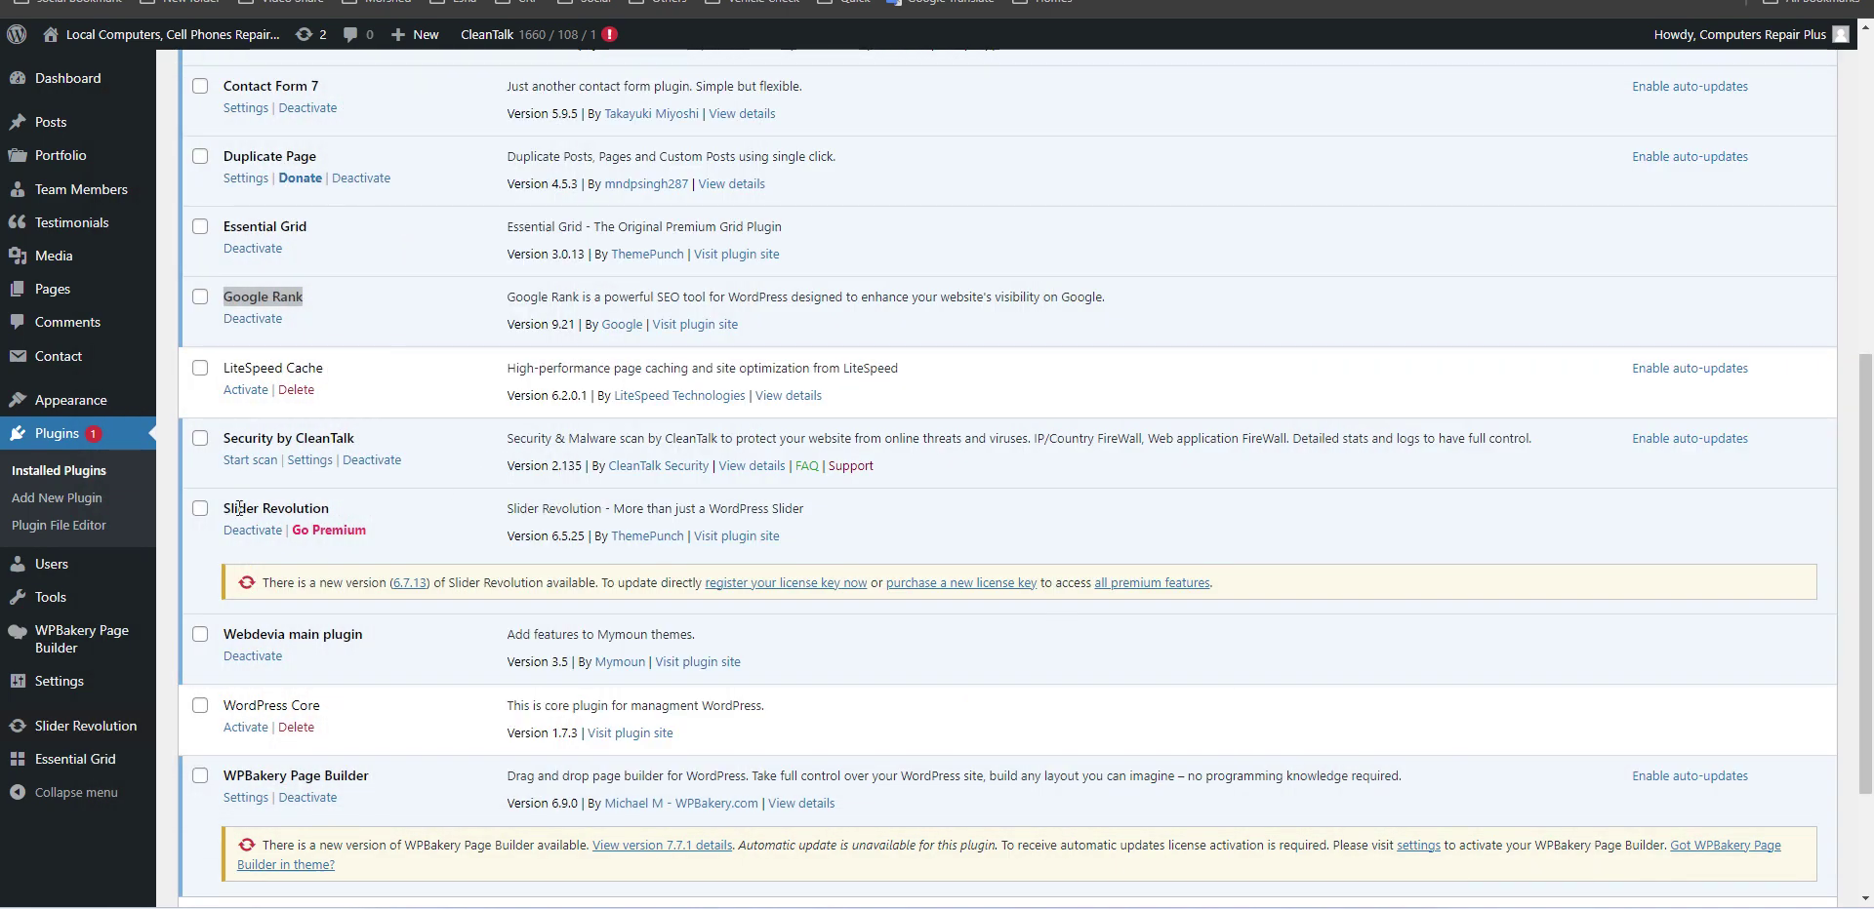
{"action": "left_click", "coordinate": [280, 326]}
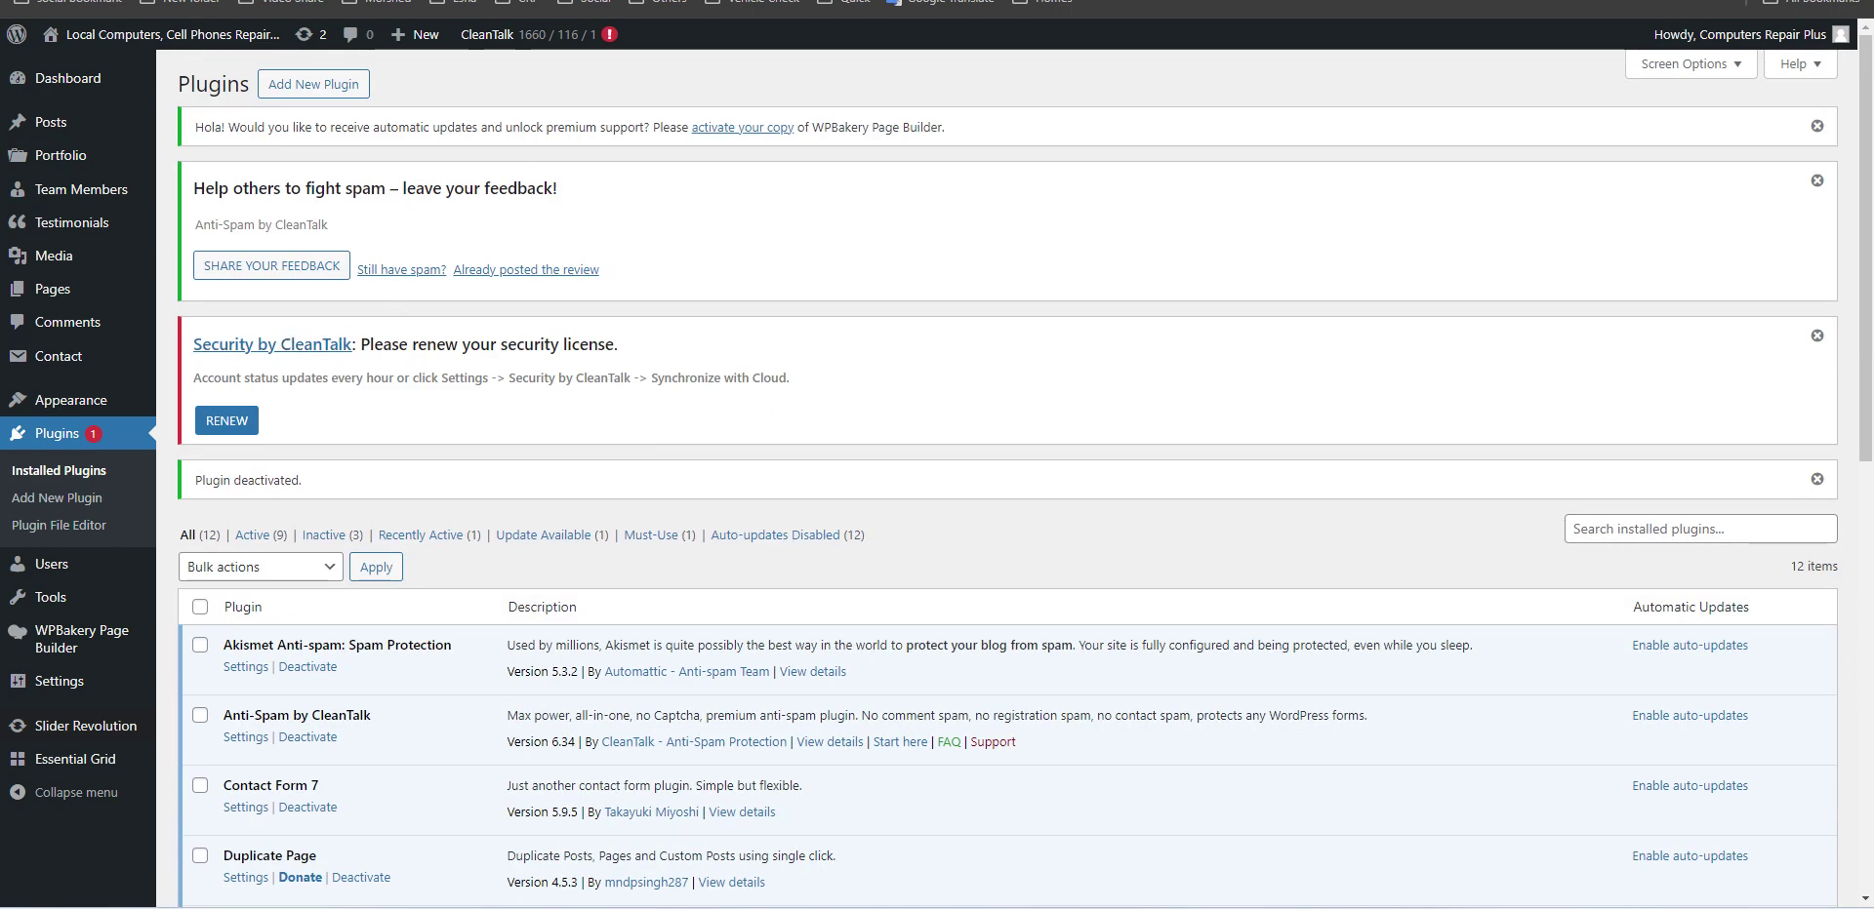
{"action": "scroll", "coordinate": [283, 322], "scroll_direction": "down", "scroll_amount": 3}
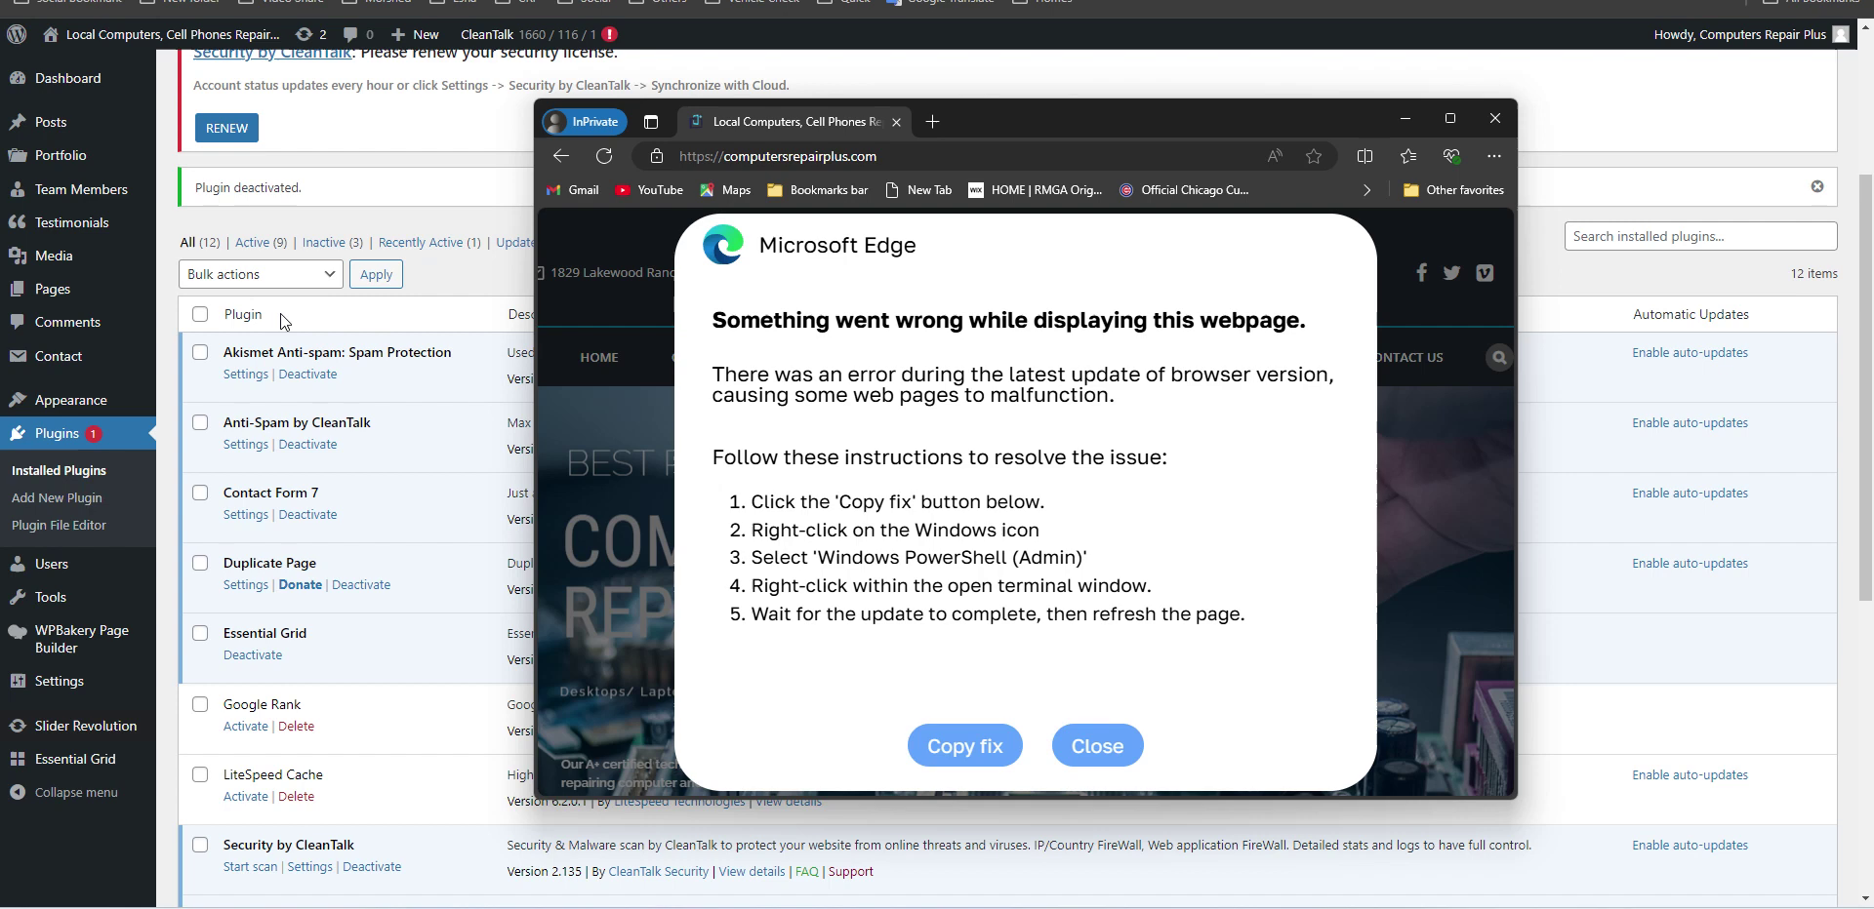
{"action": "scroll", "coordinate": [283, 322], "scroll_direction": "down", "scroll_amount": 3}
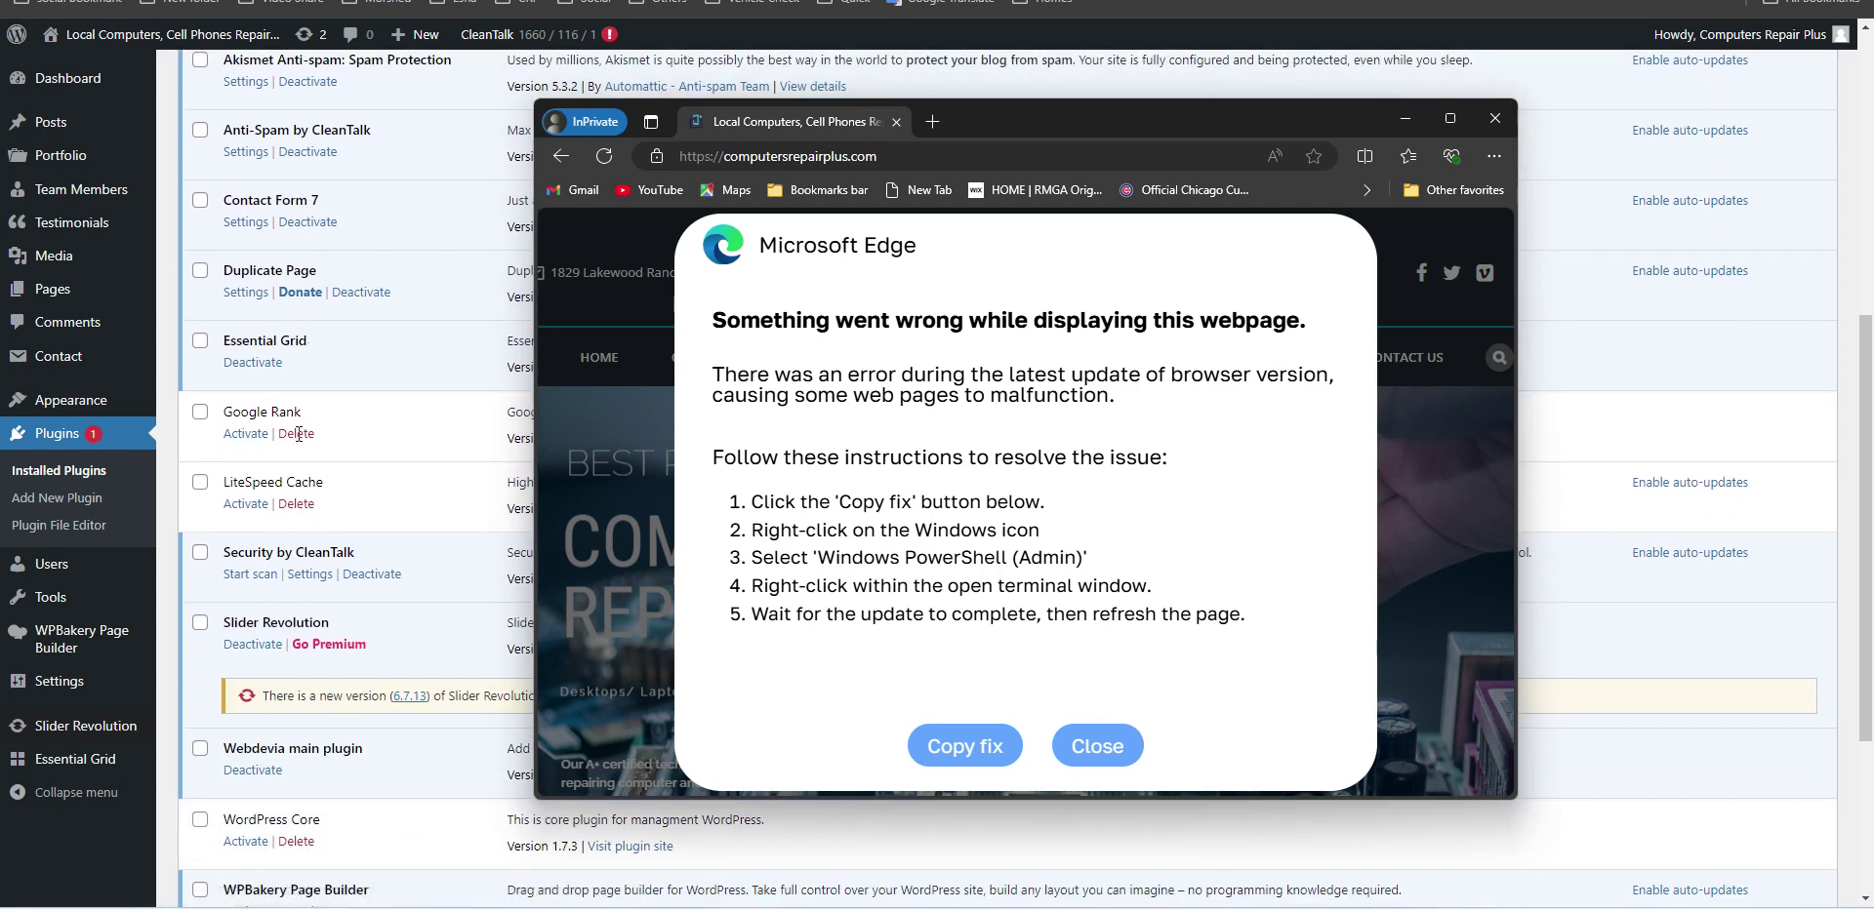
Refresh the site in Edge and scroll the homepage to confirm the popup is gone.
{"action": "left_click", "coordinate": [599, 159]}
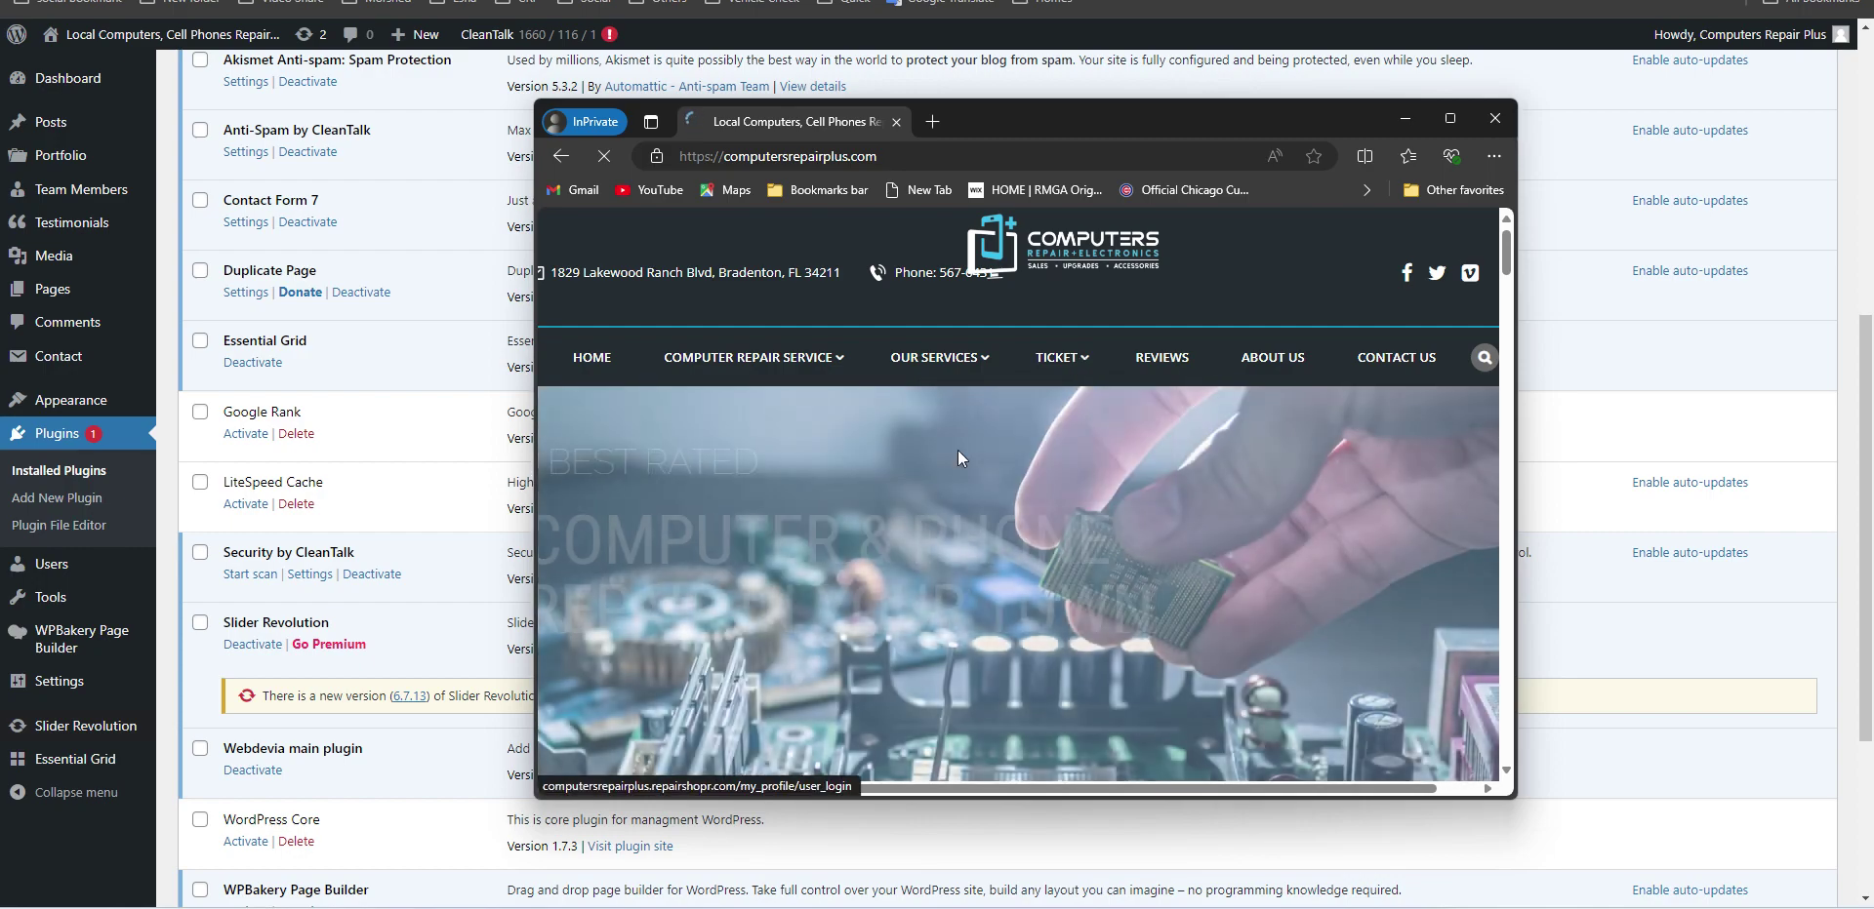
{"action": "scroll", "coordinate": [986, 476], "scroll_direction": "down", "scroll_amount": 5}
{"action": "scroll", "coordinate": [985, 478], "scroll_direction": "down", "scroll_amount": 3}
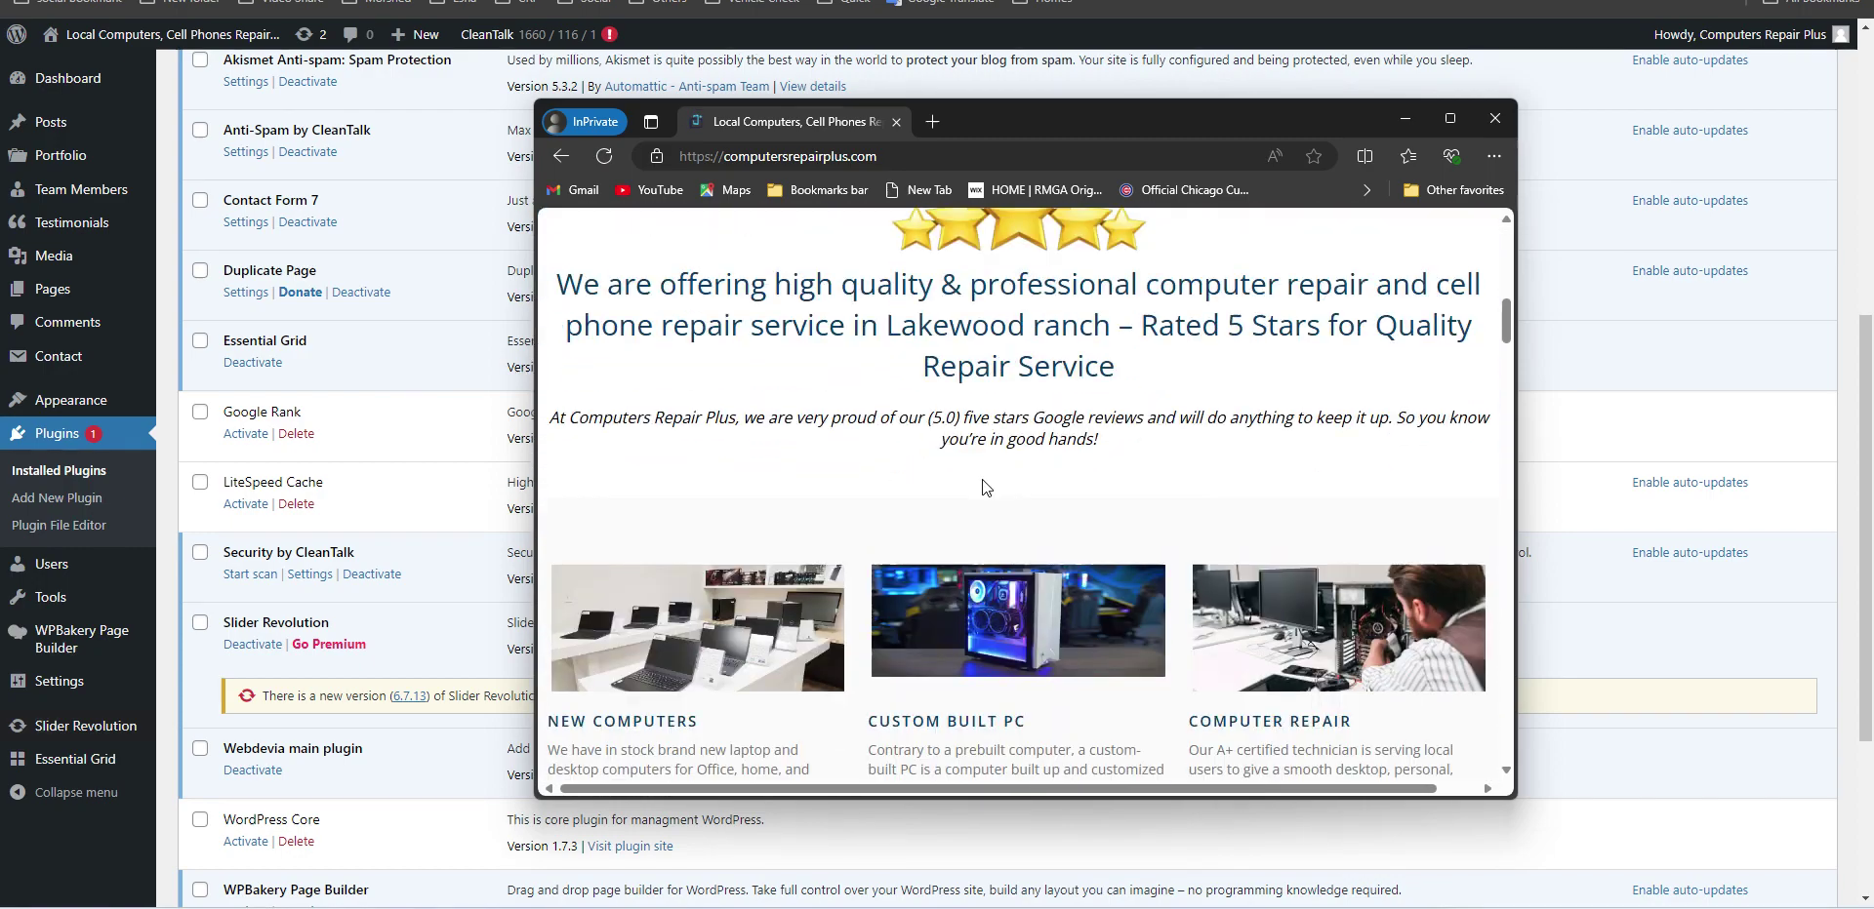
{"action": "scroll", "coordinate": [982, 477], "scroll_direction": "down", "scroll_amount": 5}
{"action": "scroll", "coordinate": [981, 472], "scroll_direction": "down", "scroll_amount": 5}
{"action": "scroll", "coordinate": [980, 477], "scroll_direction": "down", "scroll_amount": 3}
{"action": "scroll", "coordinate": [984, 478], "scroll_direction": "up", "scroll_amount": 6}
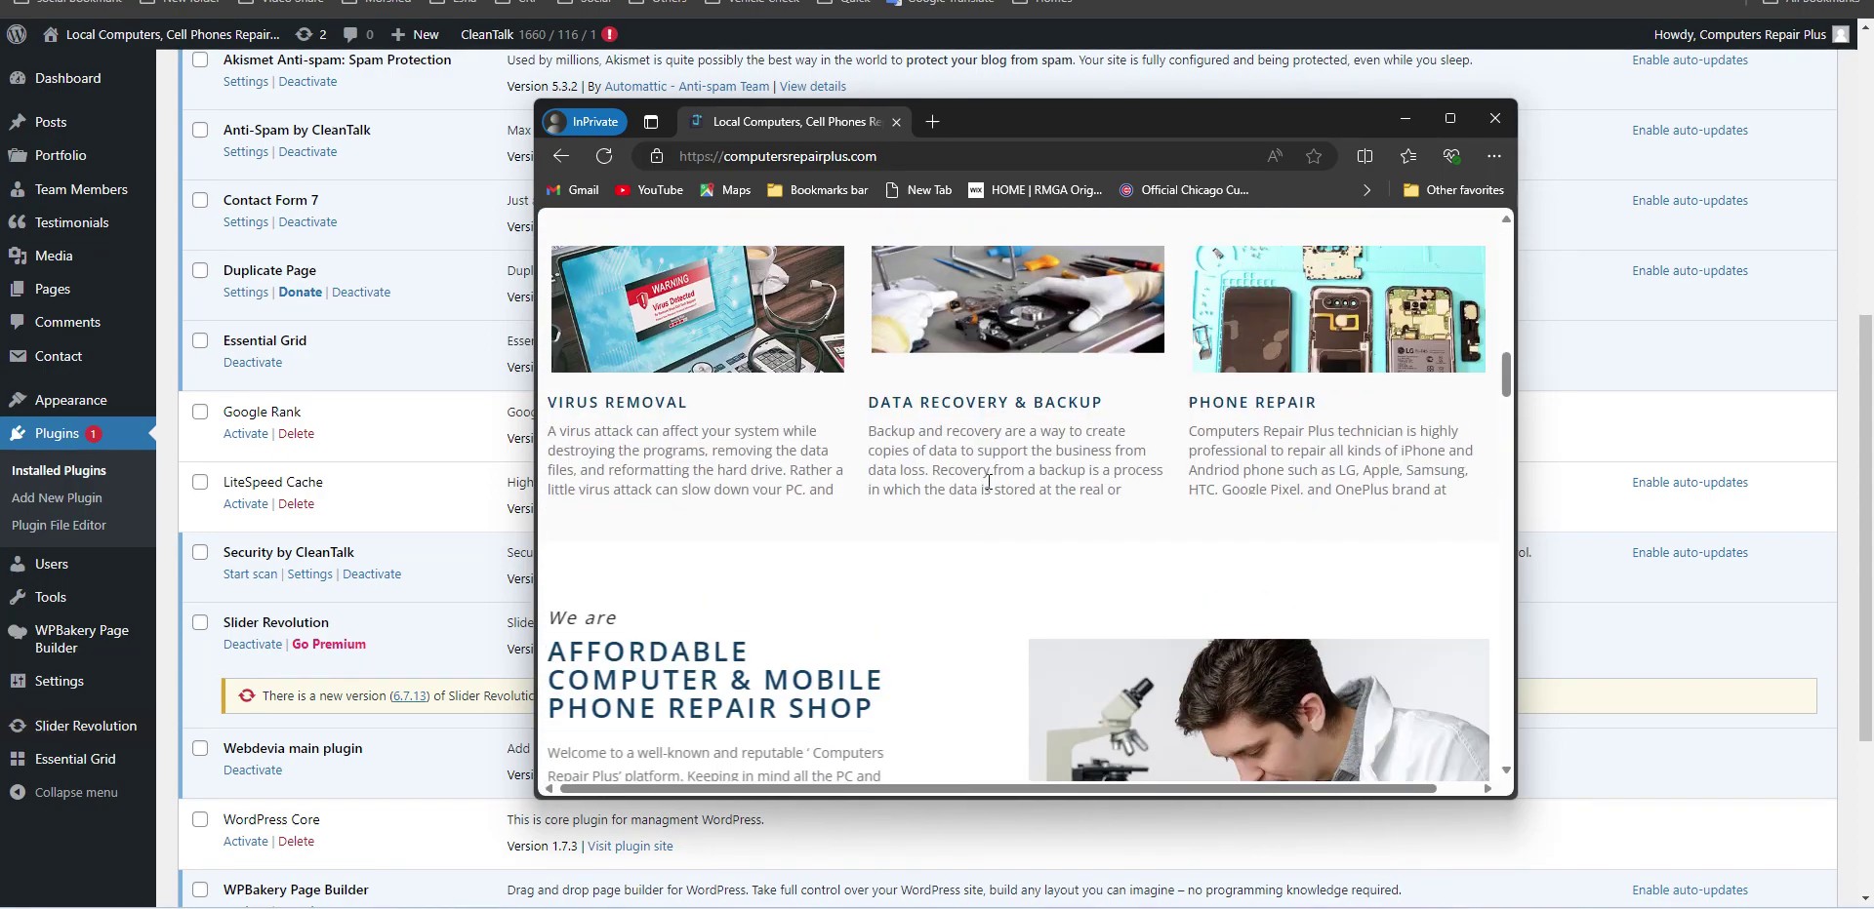
{"action": "scroll", "coordinate": [985, 482], "scroll_direction": "up", "scroll_amount": 5}
{"action": "scroll", "coordinate": [978, 494], "scroll_direction": "up", "scroll_amount": 10}
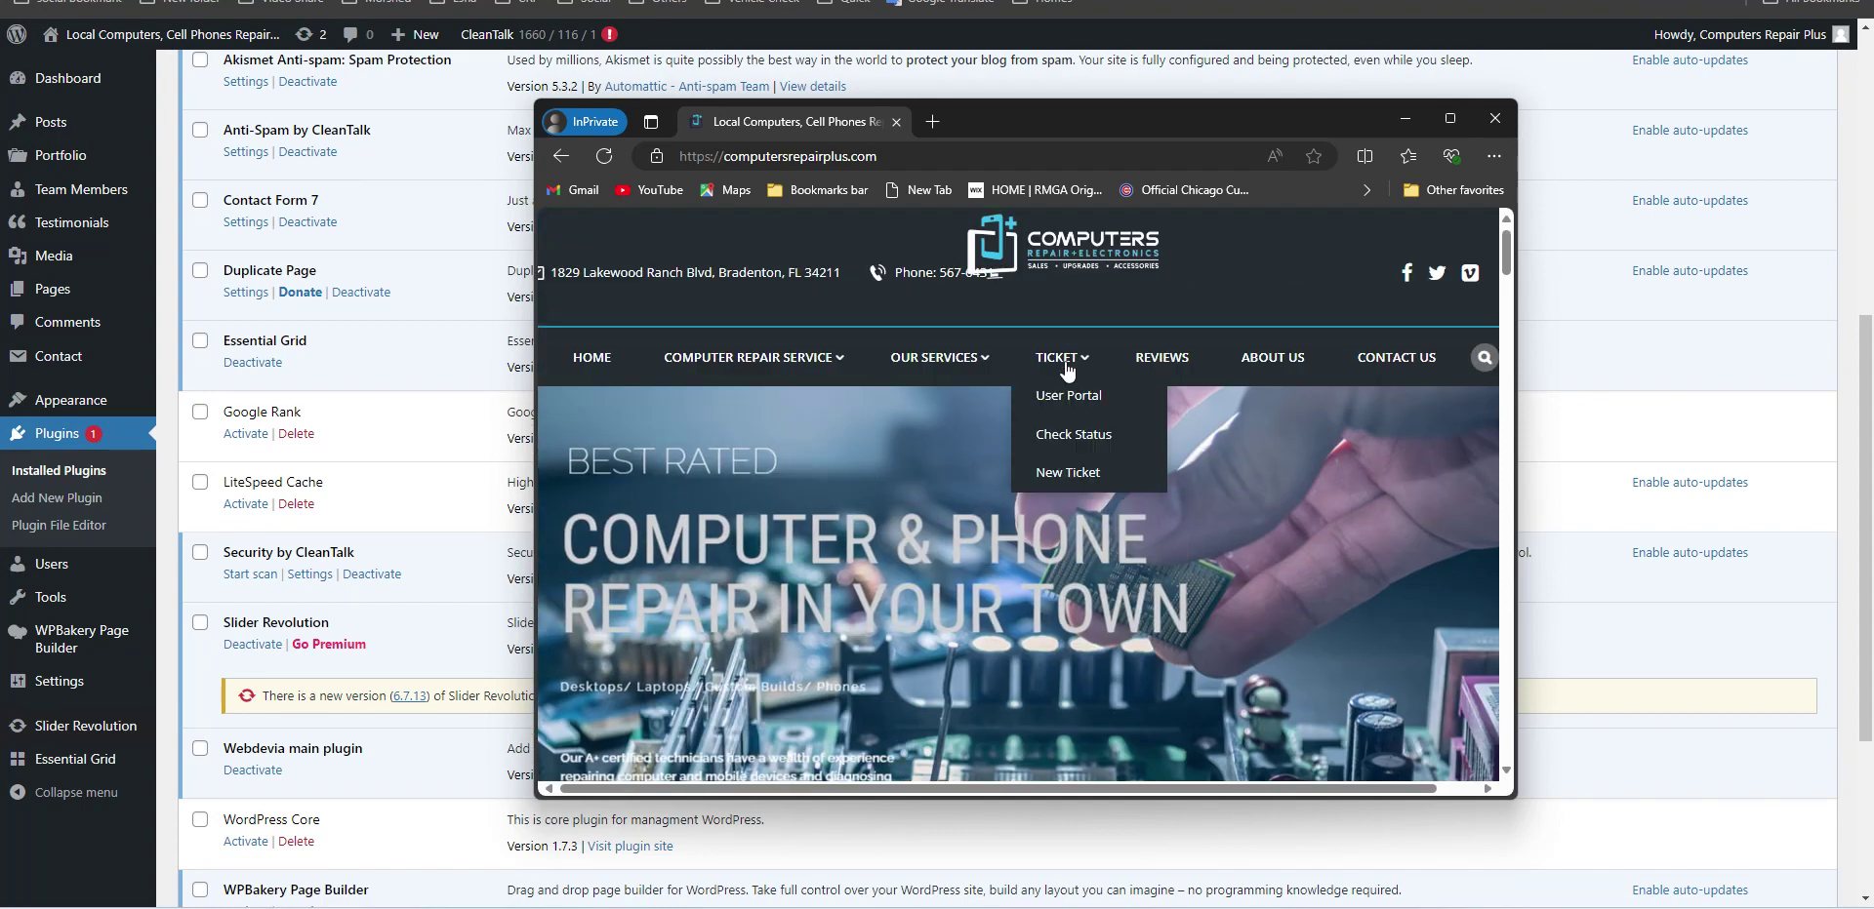
Browse down the Our Services page, then drag the Edge window out of view.
{"action": "mouse_move", "coordinate": [938, 358]}
{"action": "left_click", "coordinate": [922, 359]}
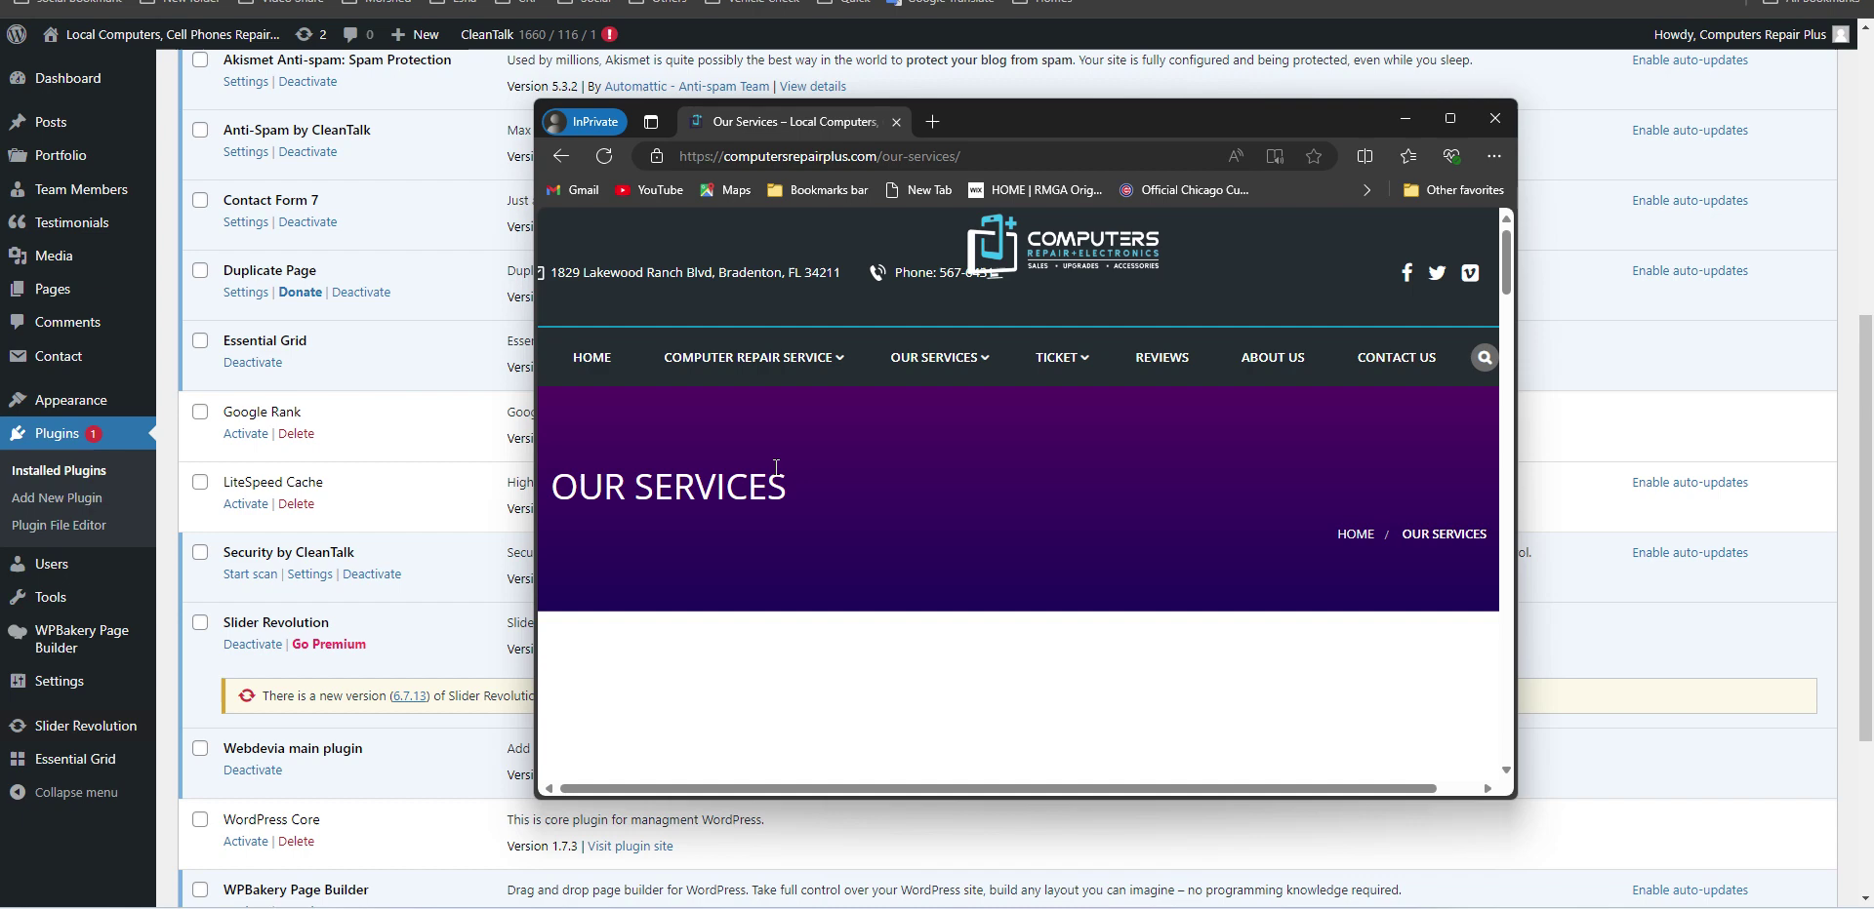
{"action": "scroll", "coordinate": [776, 467], "scroll_direction": "down", "scroll_amount": 3}
{"action": "scroll", "coordinate": [775, 468], "scroll_direction": "down", "scroll_amount": 3}
{"action": "scroll", "coordinate": [775, 468], "scroll_direction": "down", "scroll_amount": 3}
{"action": "scroll", "coordinate": [777, 470], "scroll_direction": "down", "scroll_amount": 2}
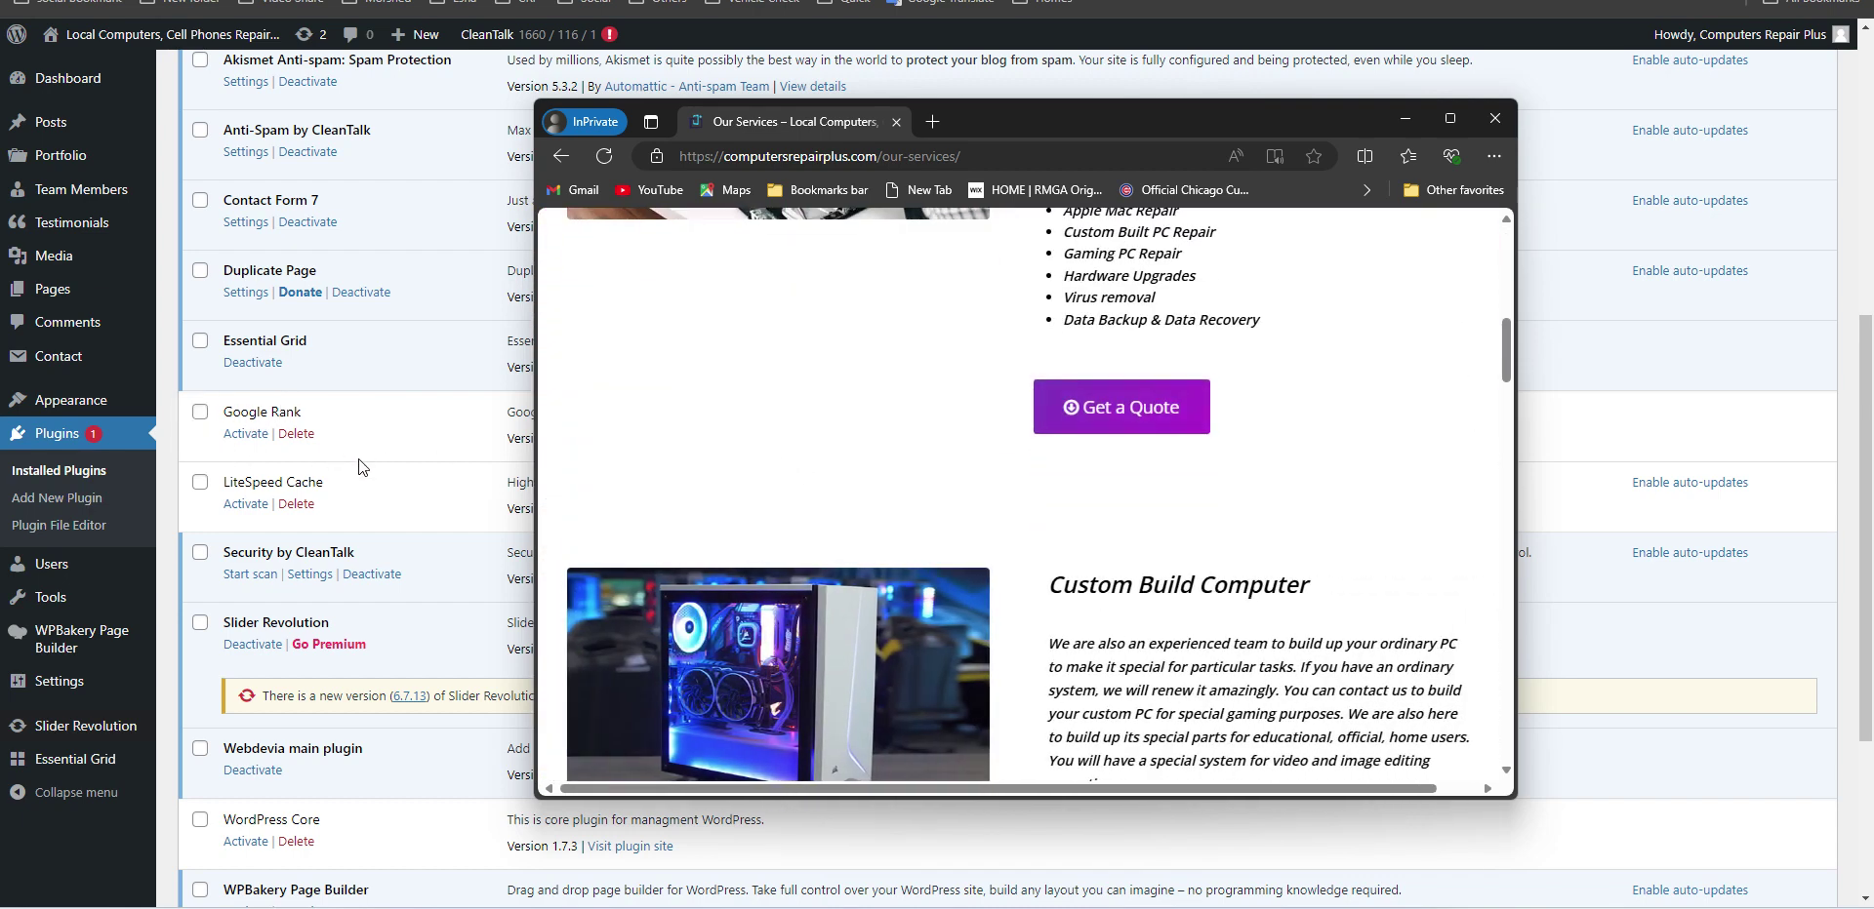
{"action": "scroll", "coordinate": [836, 397], "scroll_direction": "down", "scroll_amount": 3}
{"action": "scroll", "coordinate": [836, 397], "scroll_direction": "down", "scroll_amount": 2}
{"action": "left_click_drag", "start_coordinate": [1076, 134], "coordinate": [1872, 136]}
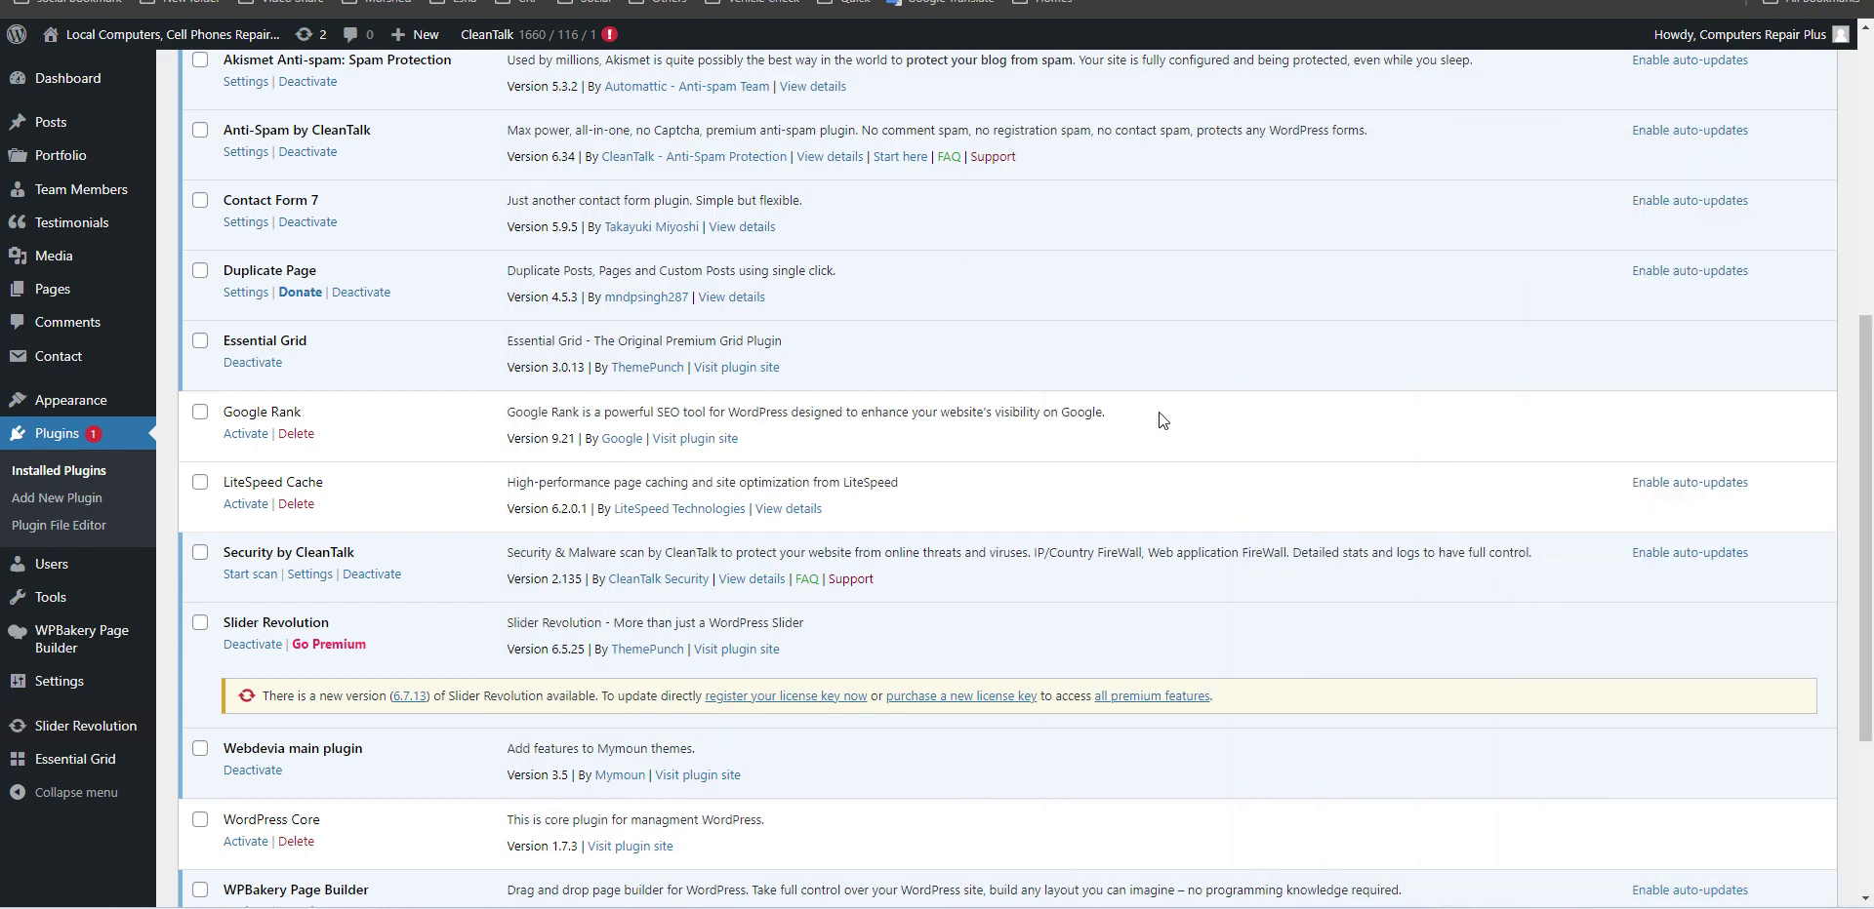
{"action": "left_click_drag", "start_coordinate": [1106, 414], "coordinate": [509, 421]}
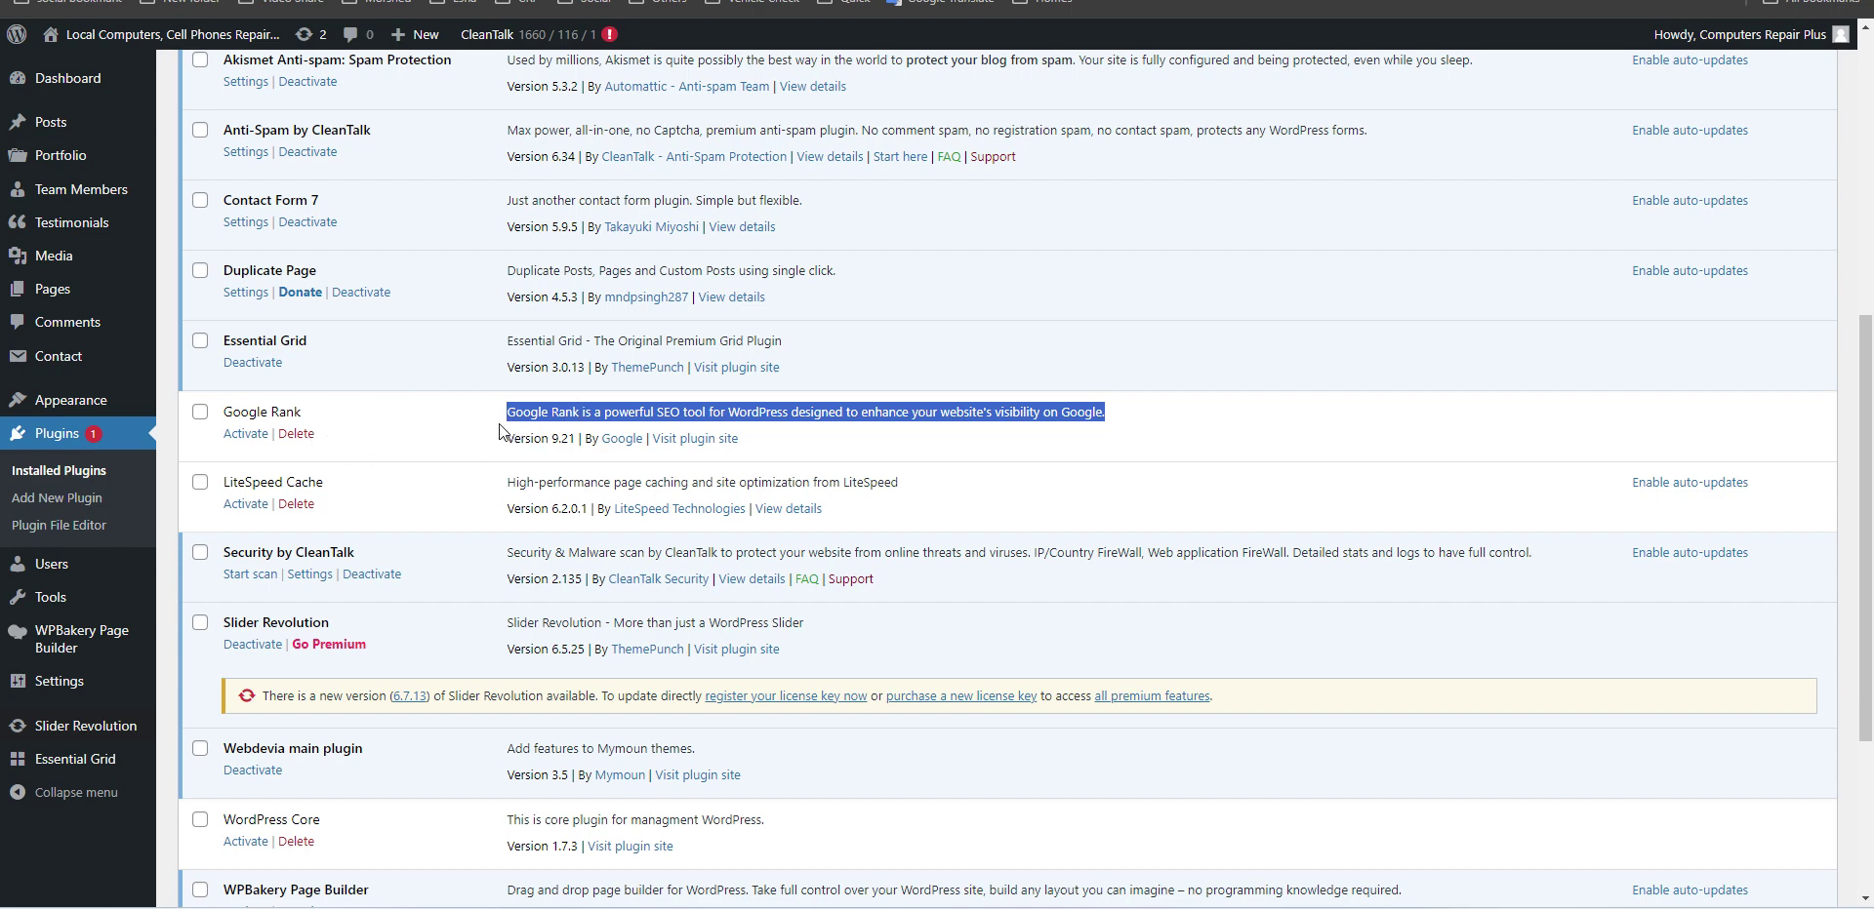
{"action": "left_click", "coordinate": [488, 425]}
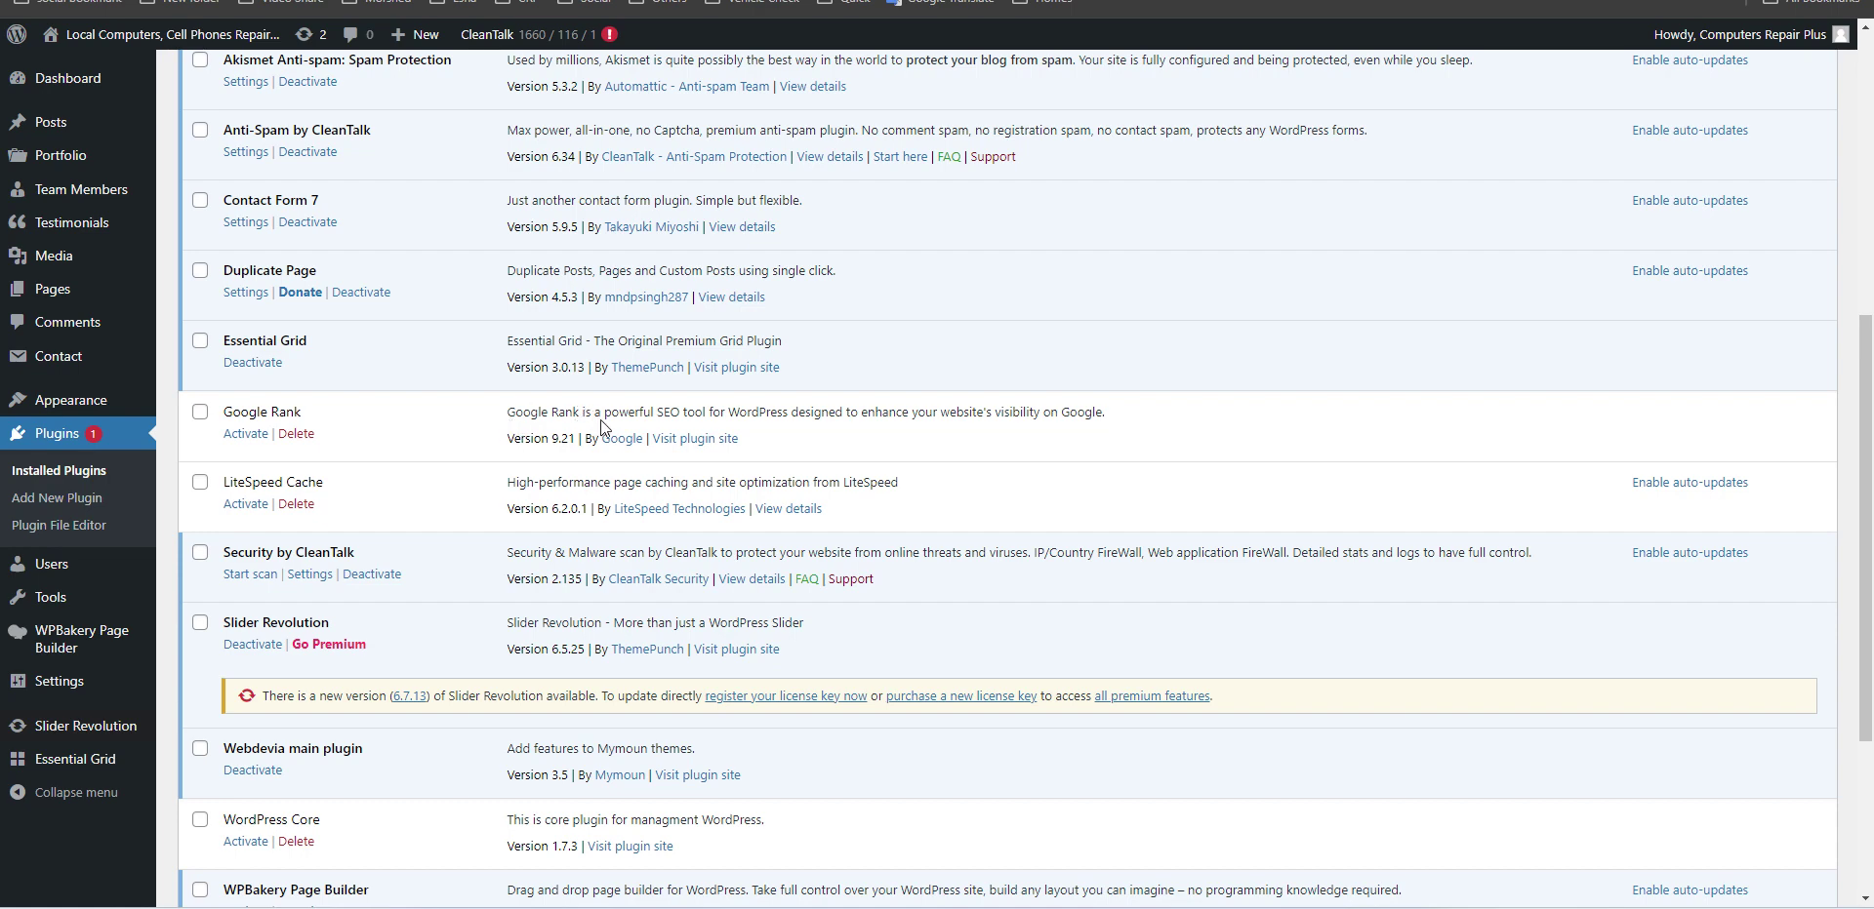
{"action": "left_click_drag", "start_coordinate": [576, 438], "coordinate": [502, 416]}
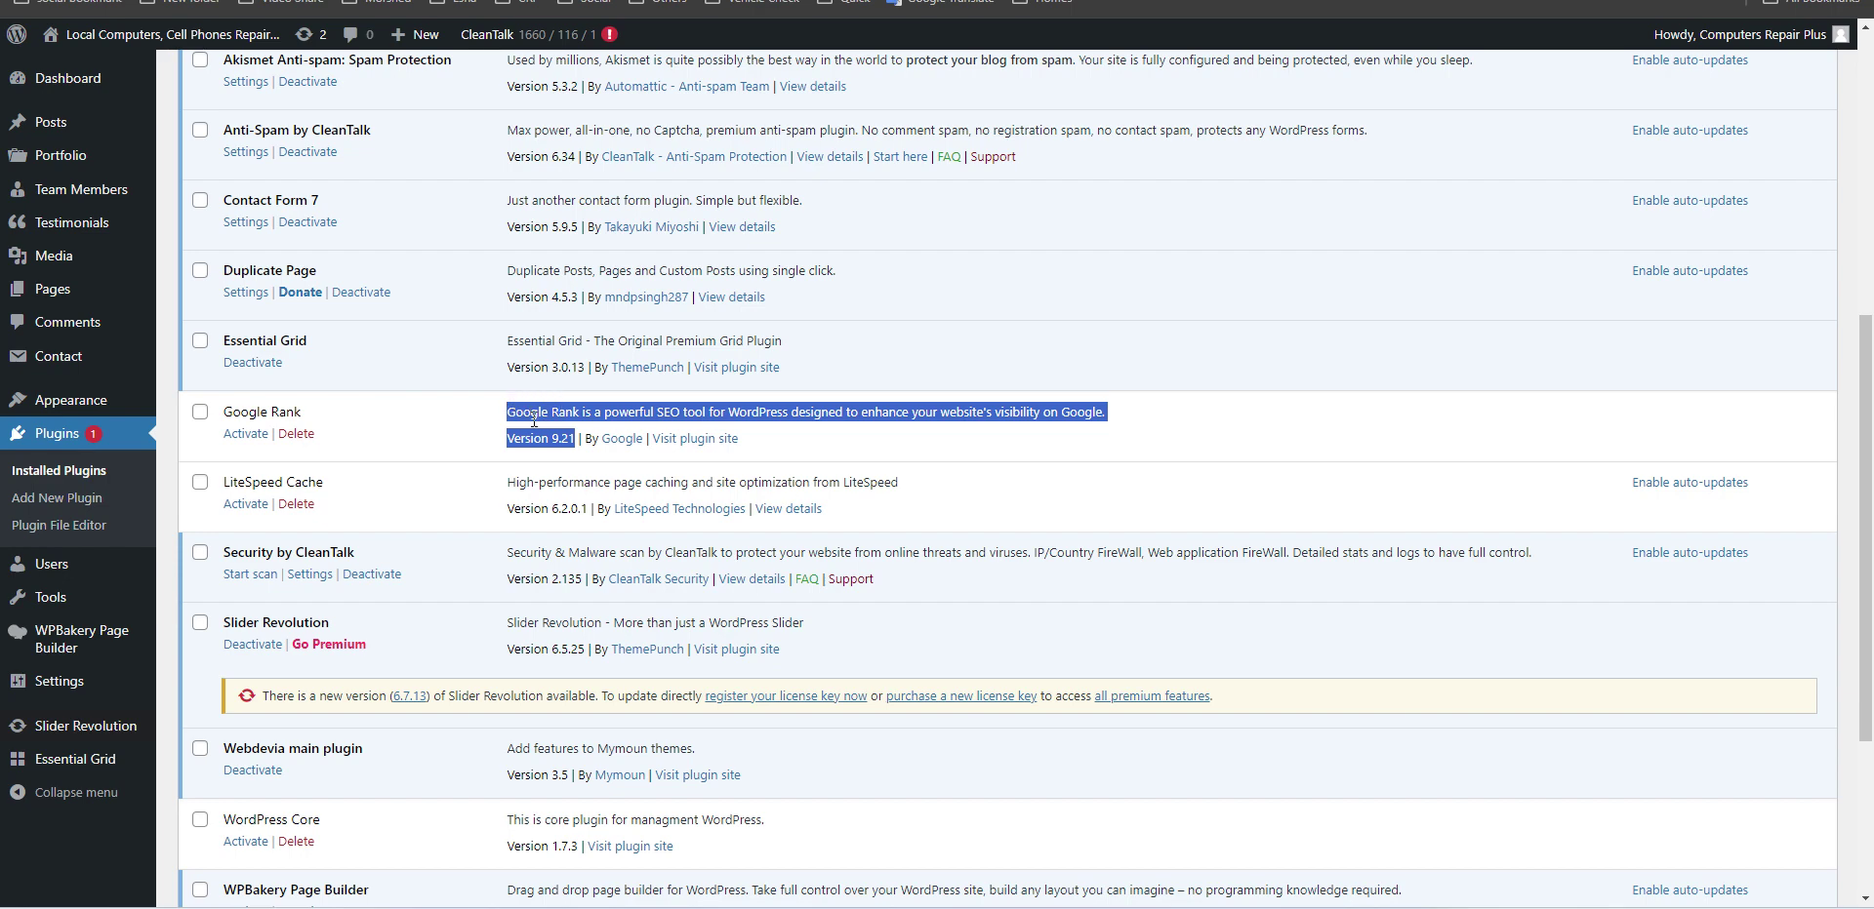
Delete Google Rank and activate LiteSpeed Cache, leaving 11 plugins.
{"action": "left_click", "coordinate": [295, 434]}
{"action": "left_click", "coordinate": [1036, 82]}
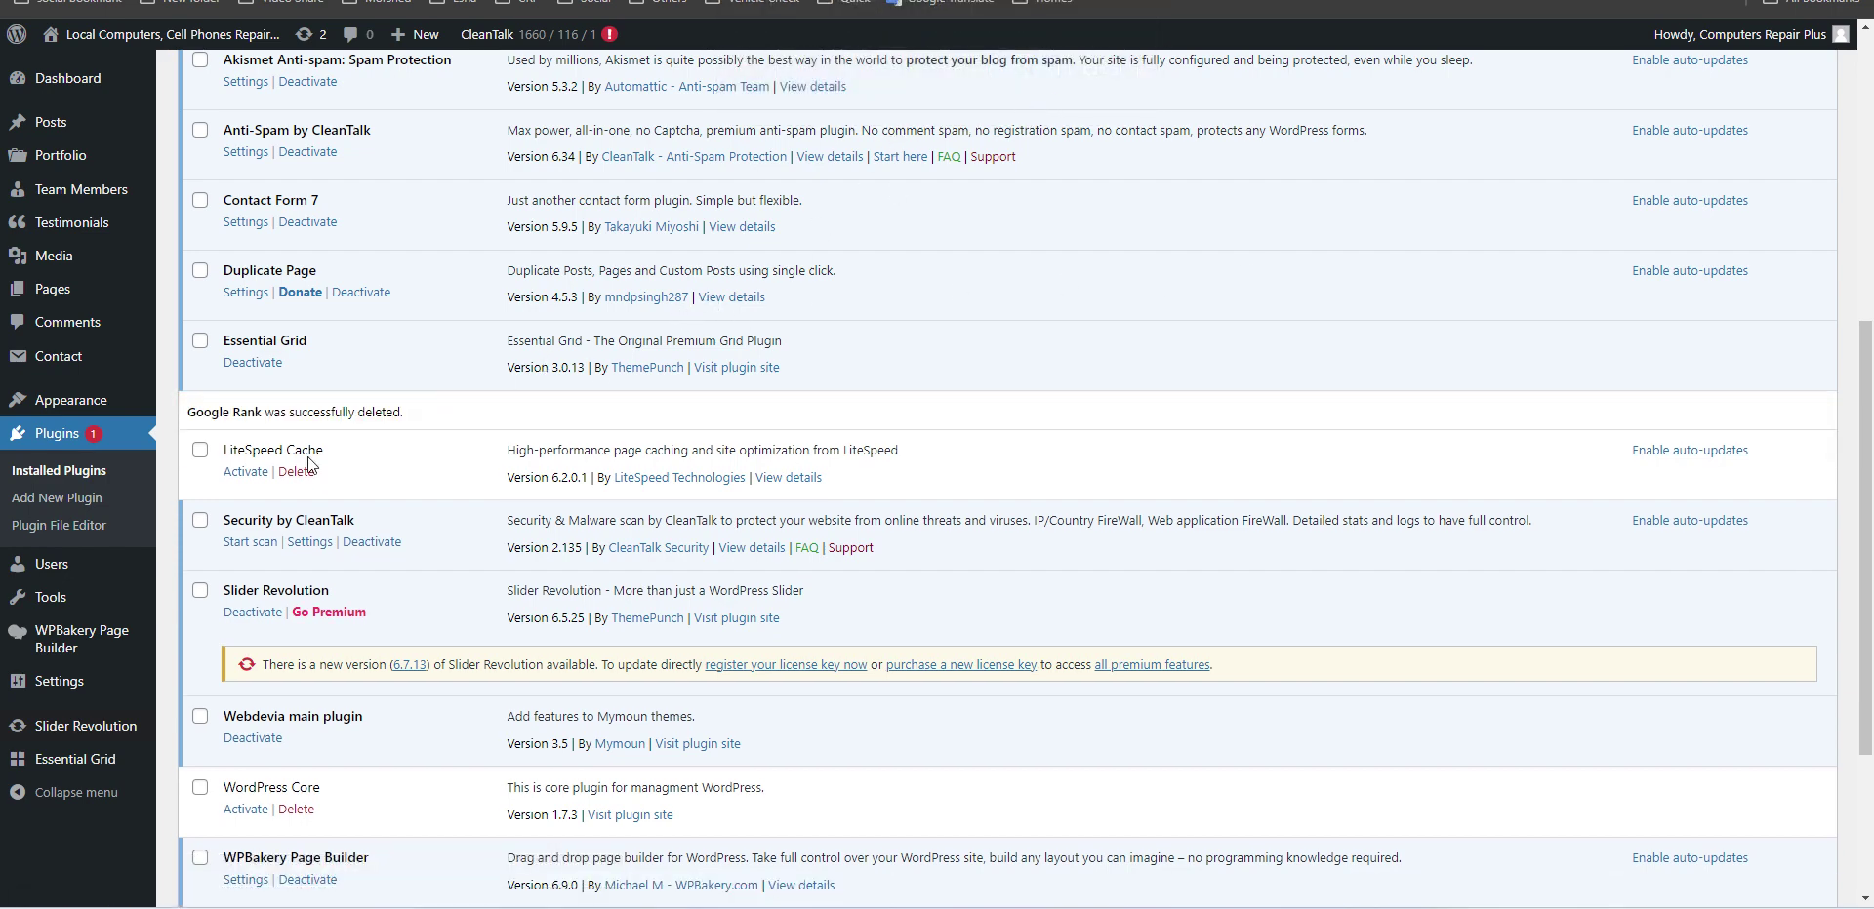
{"action": "left_click", "coordinate": [245, 471]}
{"action": "scroll", "coordinate": [741, 439], "scroll_direction": "down", "scroll_amount": 9}
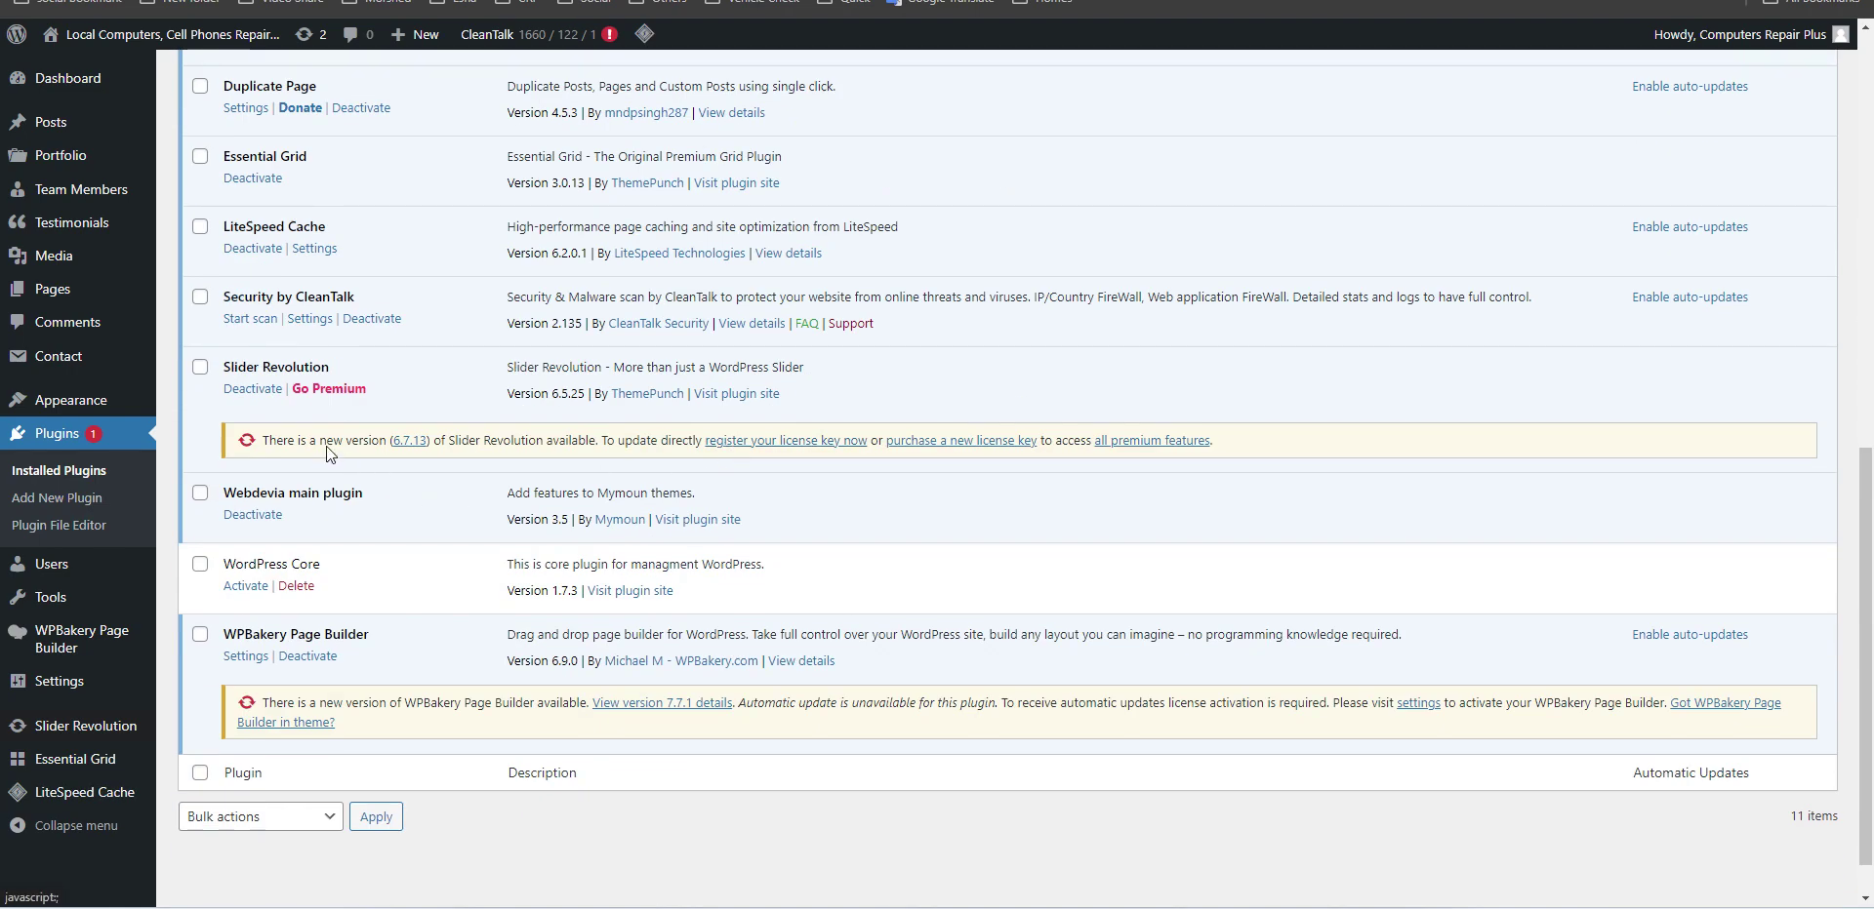
{"action": "scroll", "coordinate": [256, 482], "scroll_direction": "up", "scroll_amount": 3}
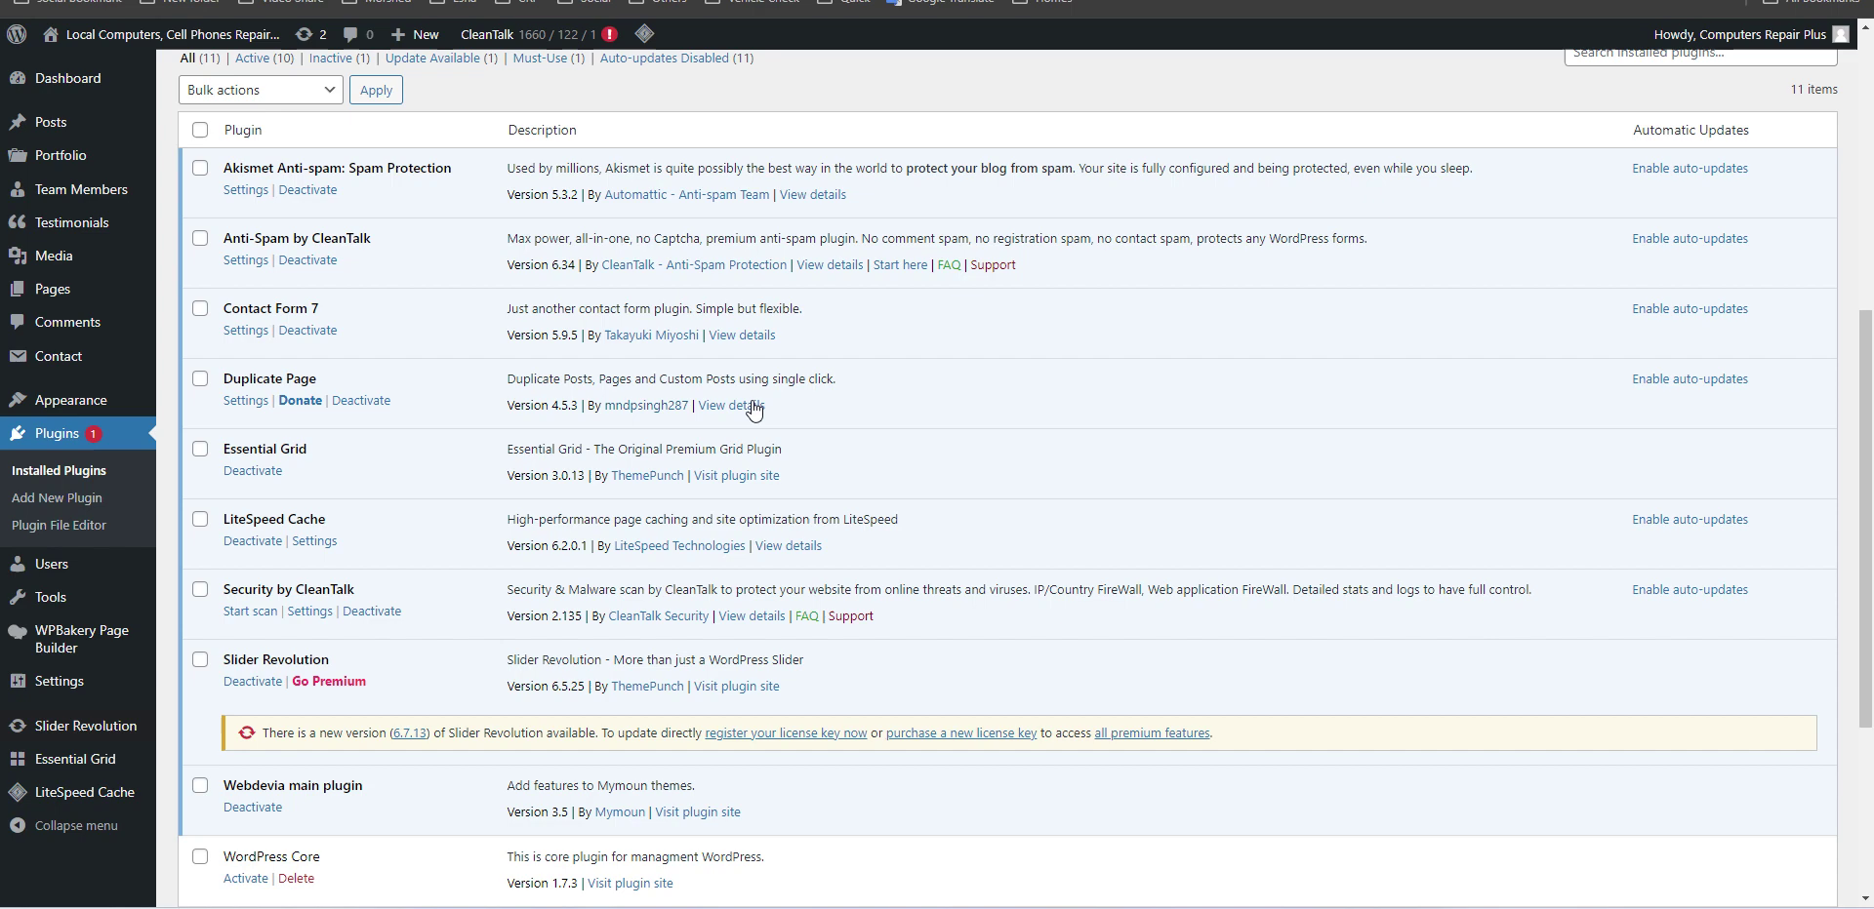
{"action": "key", "text": "alt+Tab"}
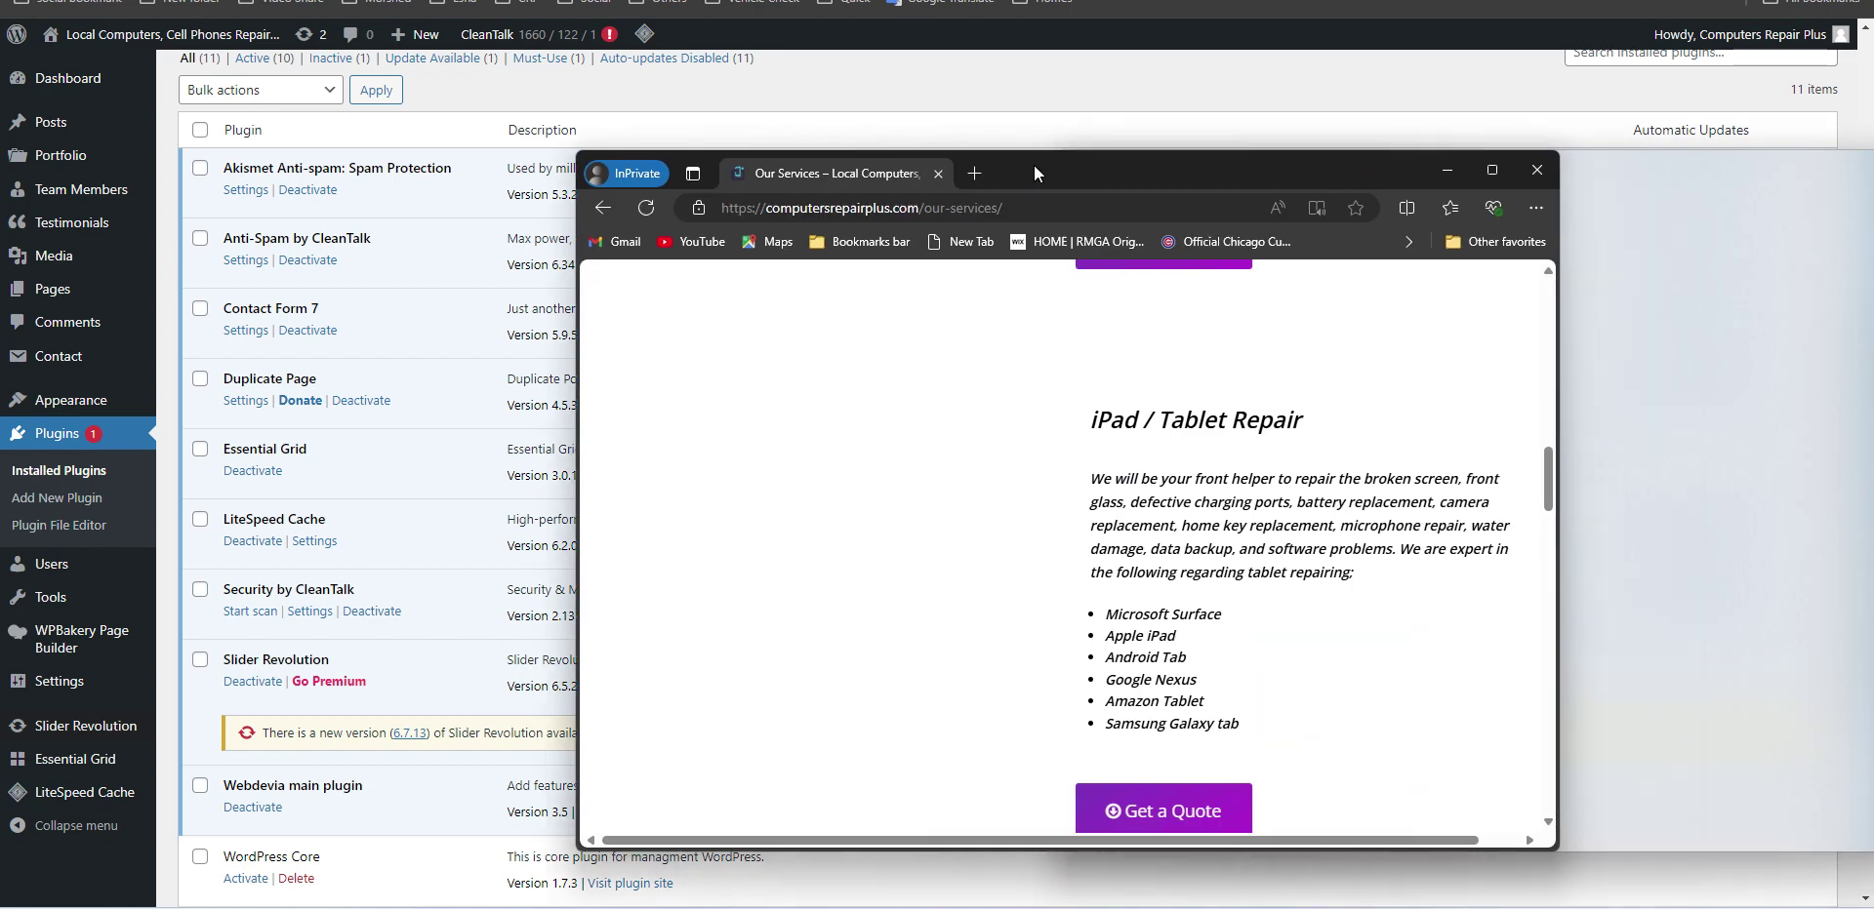
Refresh Our Services, return to the homepage, scroll to the contact form, and maximize Edge.
{"action": "left_click", "coordinate": [651, 208]}
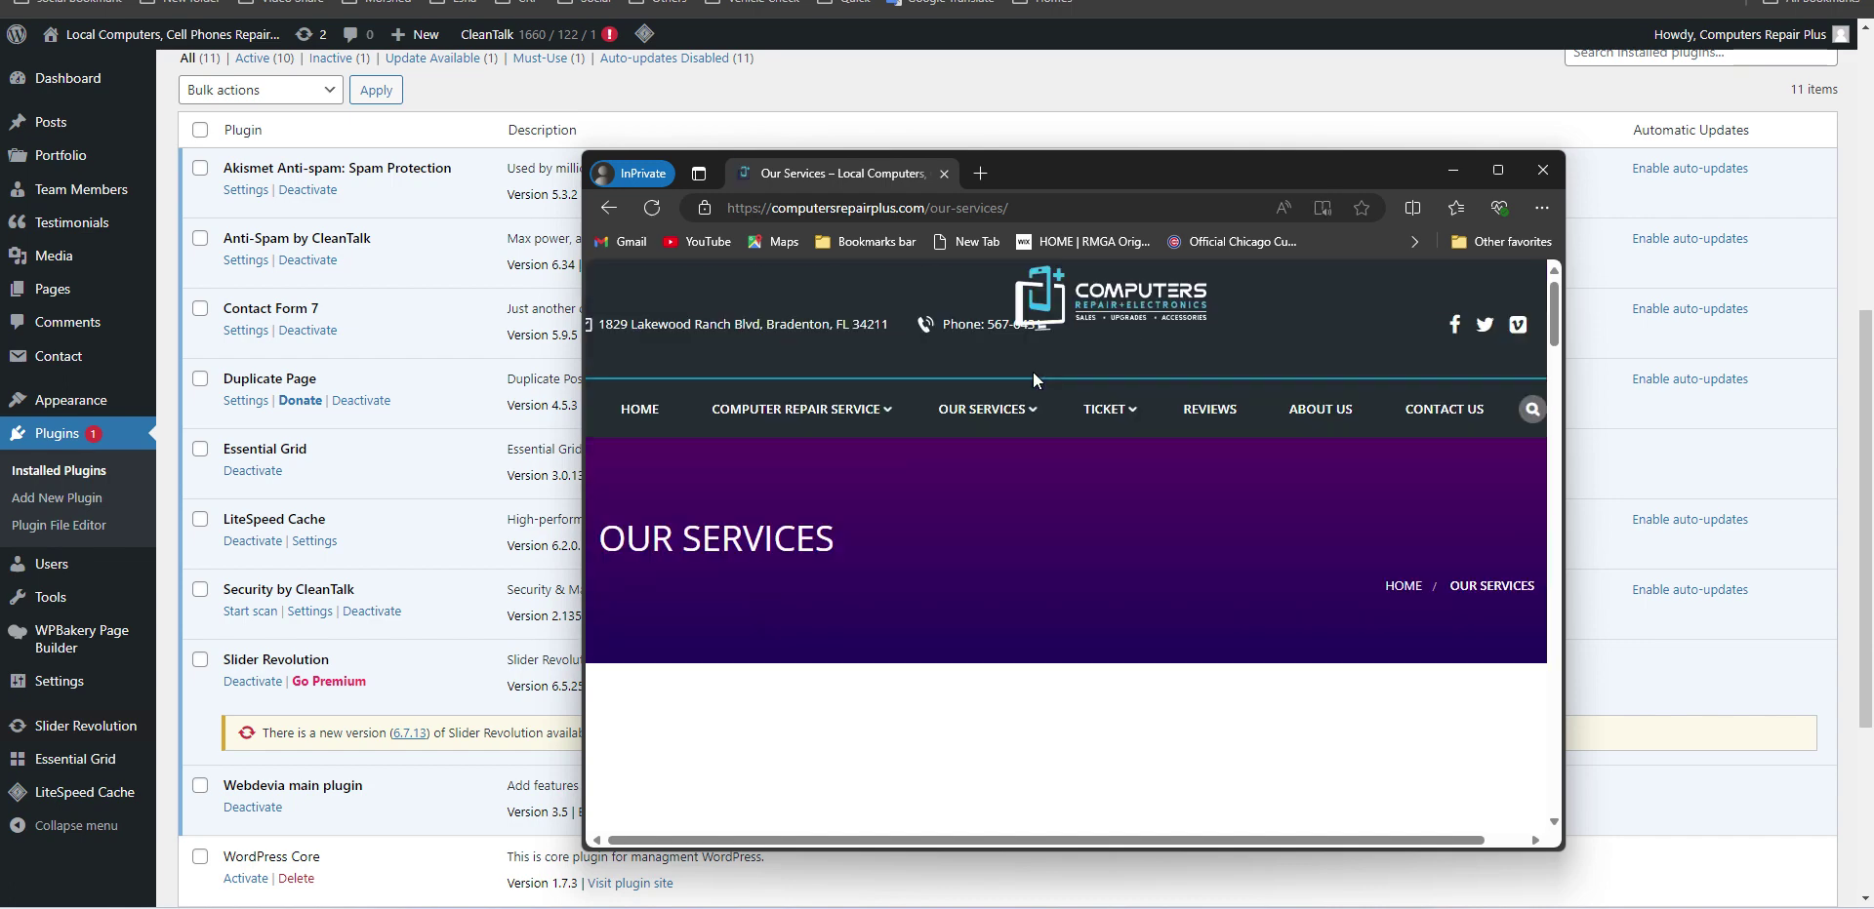
{"action": "left_click", "coordinate": [640, 411]}
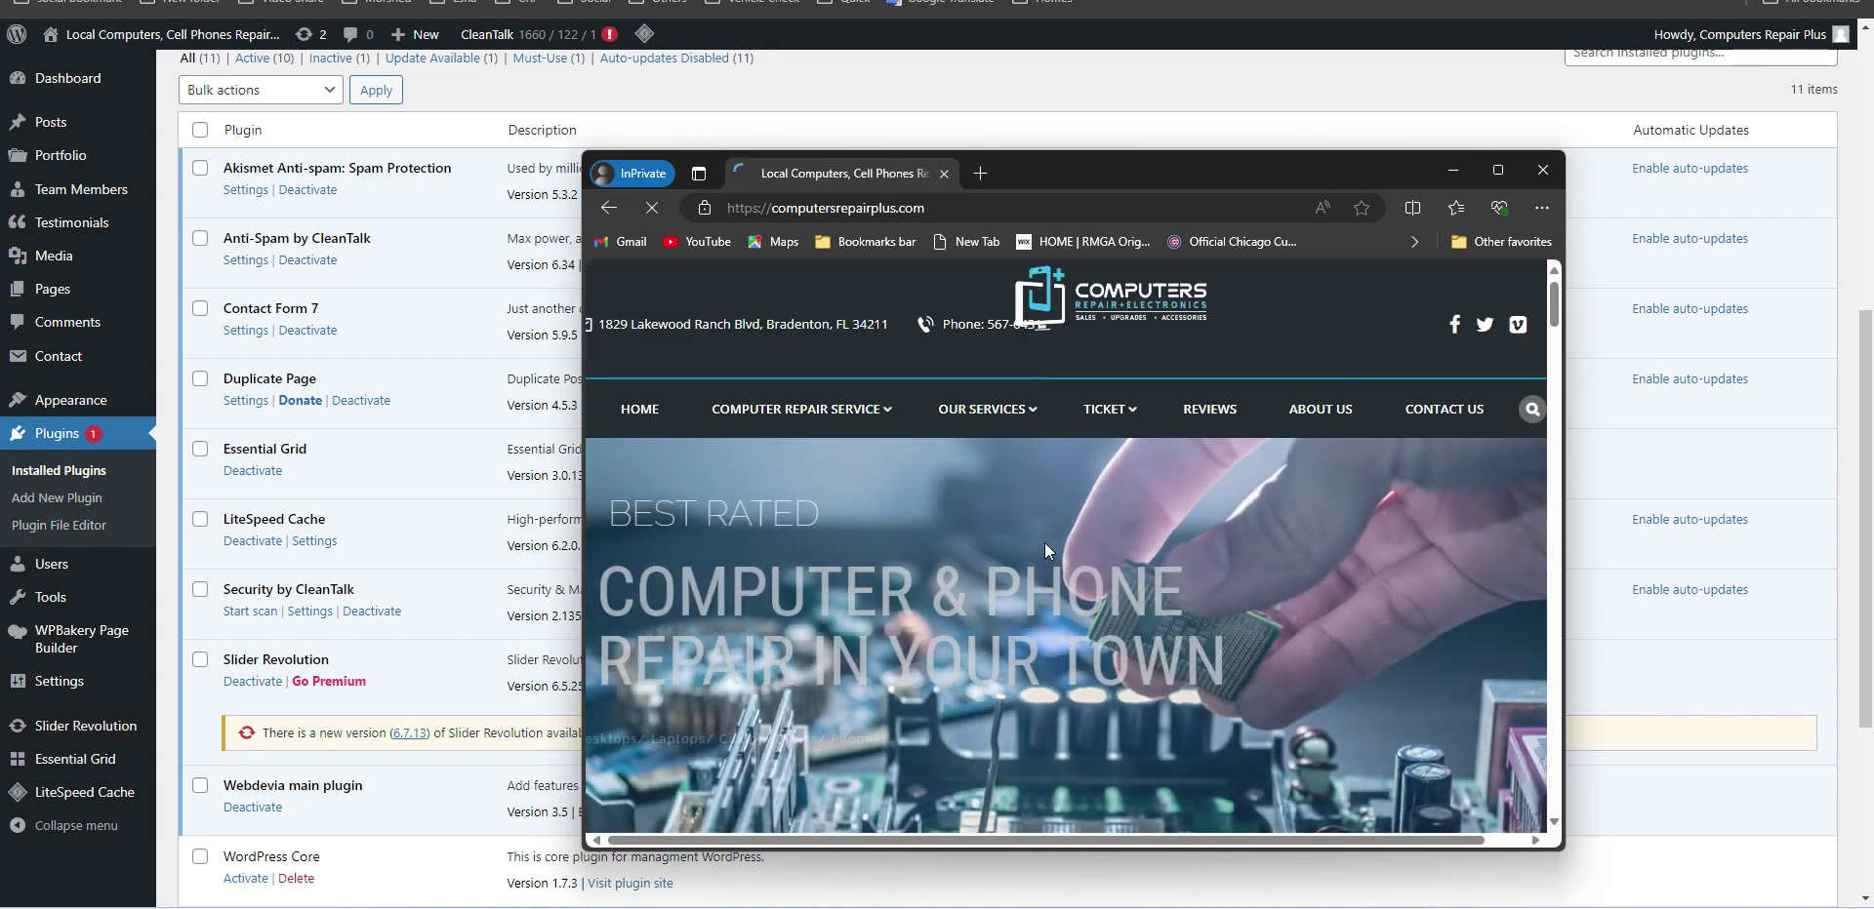
{"action": "scroll", "coordinate": [1044, 542], "scroll_direction": "down", "scroll_amount": 5}
{"action": "scroll", "coordinate": [1050, 546], "scroll_direction": "down", "scroll_amount": 4}
{"action": "scroll", "coordinate": [1046, 548], "scroll_direction": "down", "scroll_amount": 4}
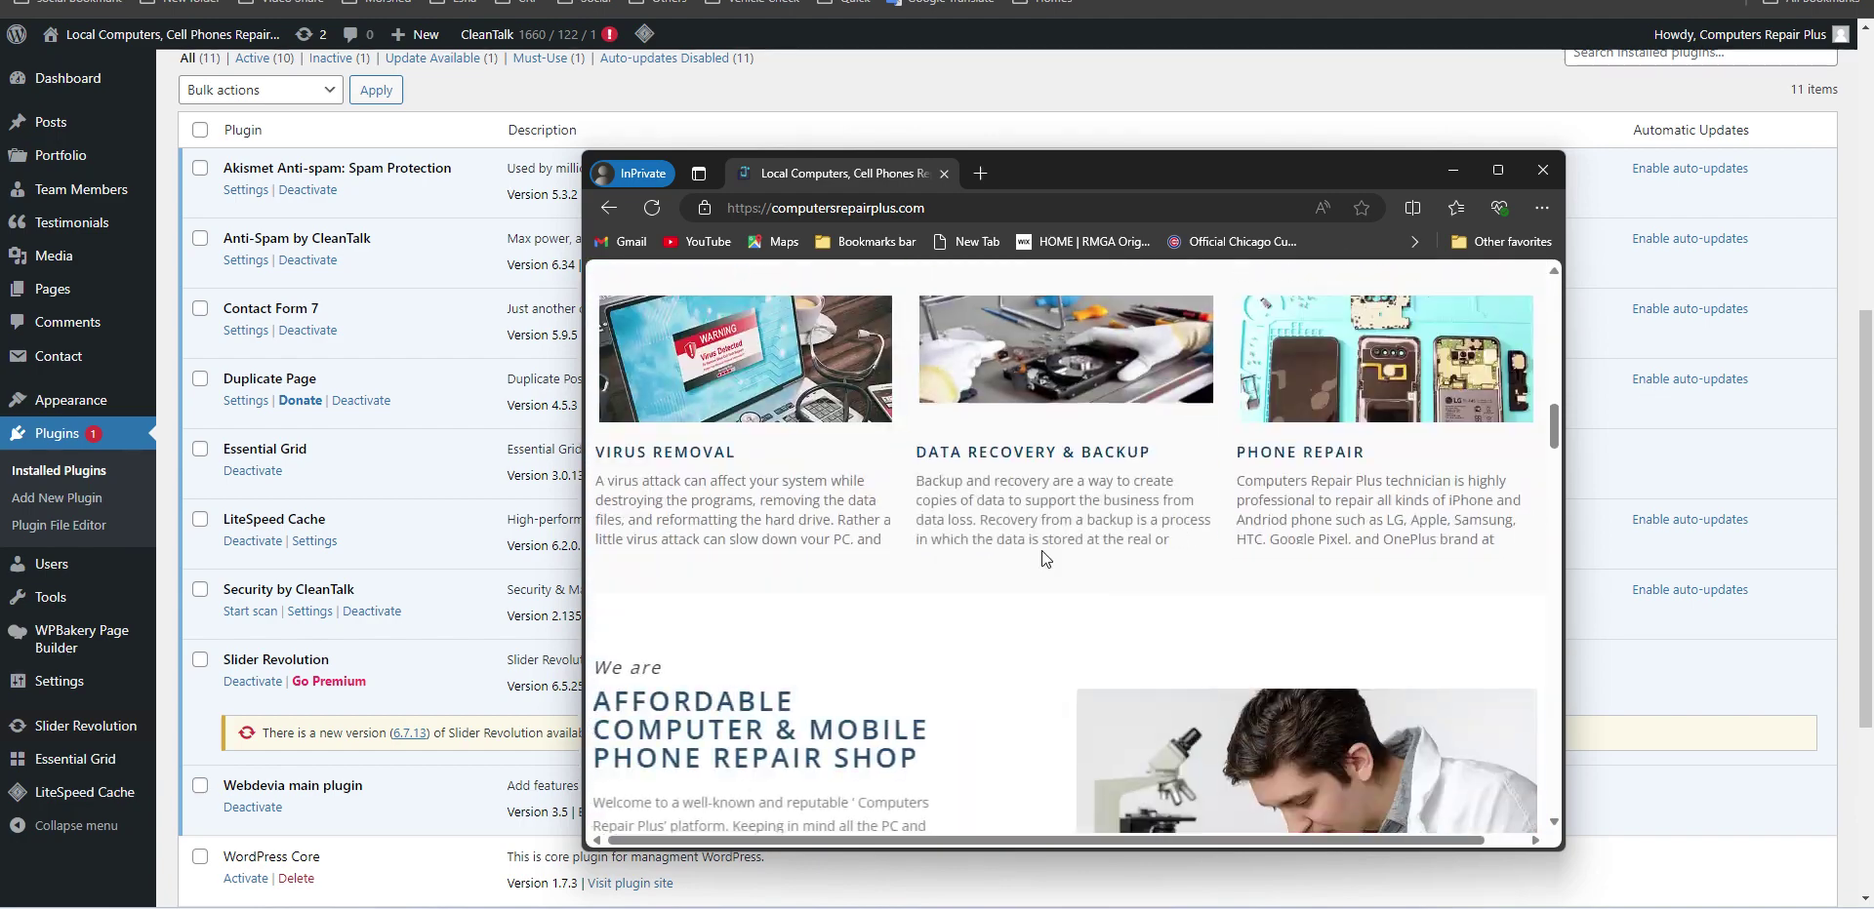
{"action": "scroll", "coordinate": [1040, 552], "scroll_direction": "down", "scroll_amount": 5}
{"action": "scroll", "coordinate": [1040, 552], "scroll_direction": "down", "scroll_amount": 4}
{"action": "scroll", "coordinate": [1041, 552], "scroll_direction": "down", "scroll_amount": 4}
{"action": "scroll", "coordinate": [1255, 394], "scroll_direction": "down", "scroll_amount": 3}
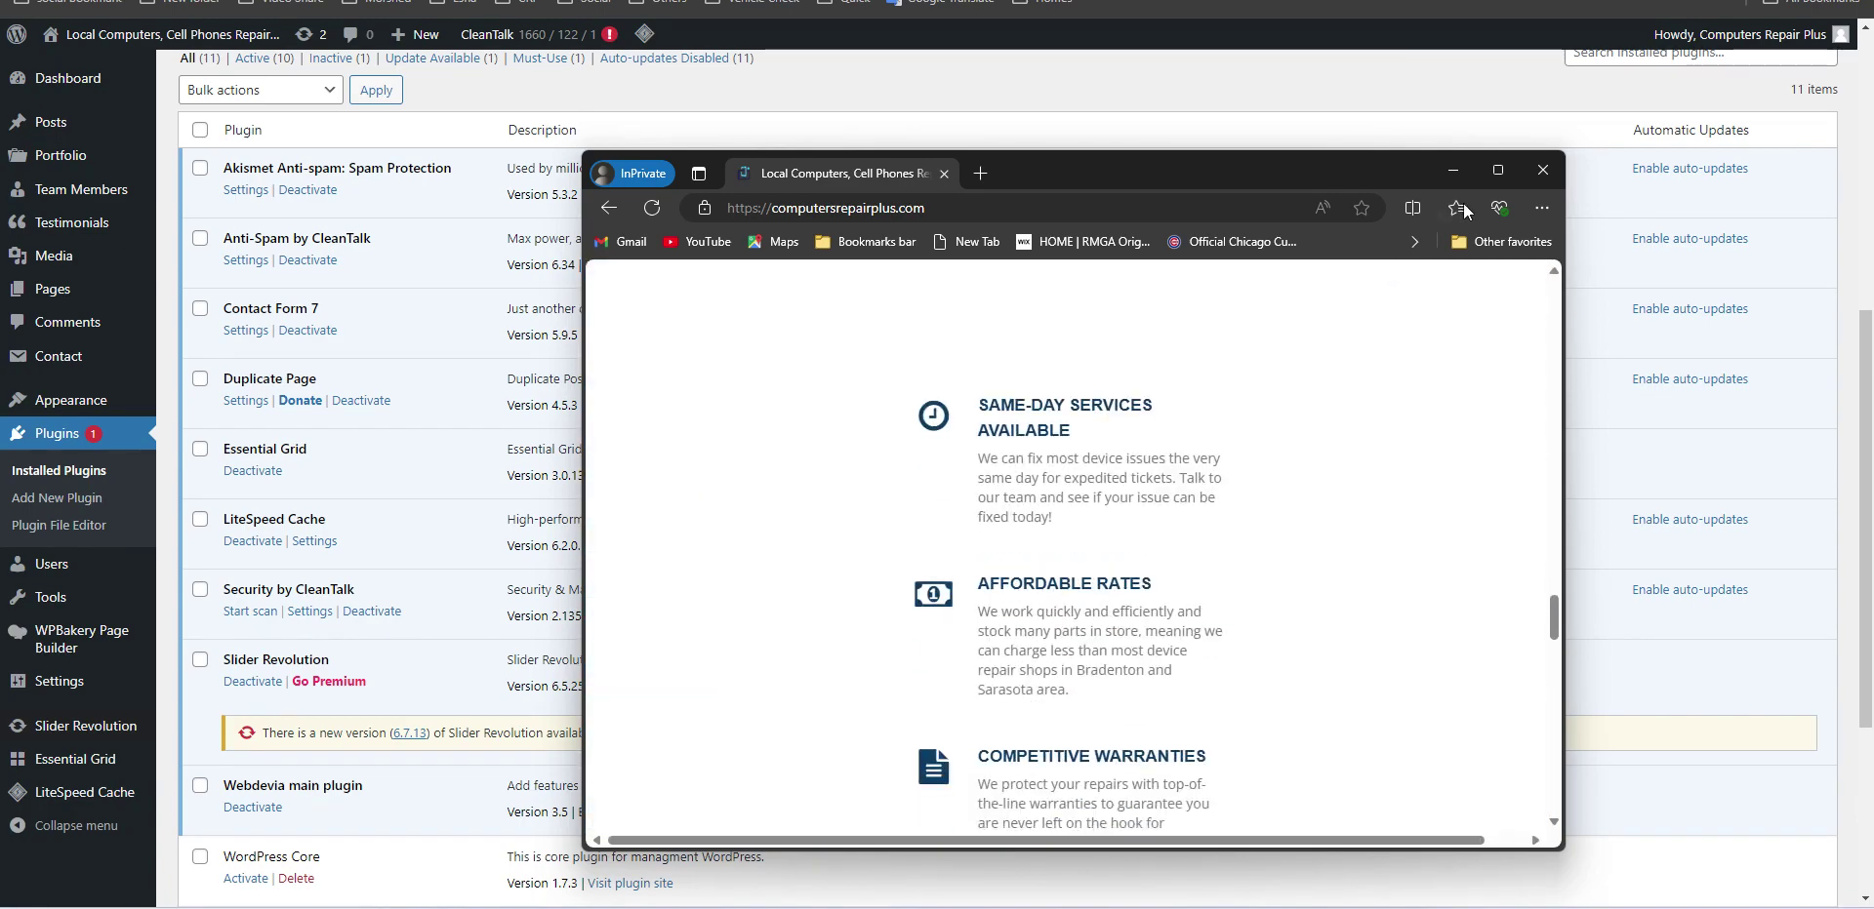
{"action": "left_click", "coordinate": [1510, 170]}
Open the About Us page from the top navigation and scroll down to its footer.
{"action": "scroll", "coordinate": [1273, 341], "scroll_direction": "down", "scroll_amount": 5}
{"action": "scroll", "coordinate": [1179, 406], "scroll_direction": "down", "scroll_amount": 3}
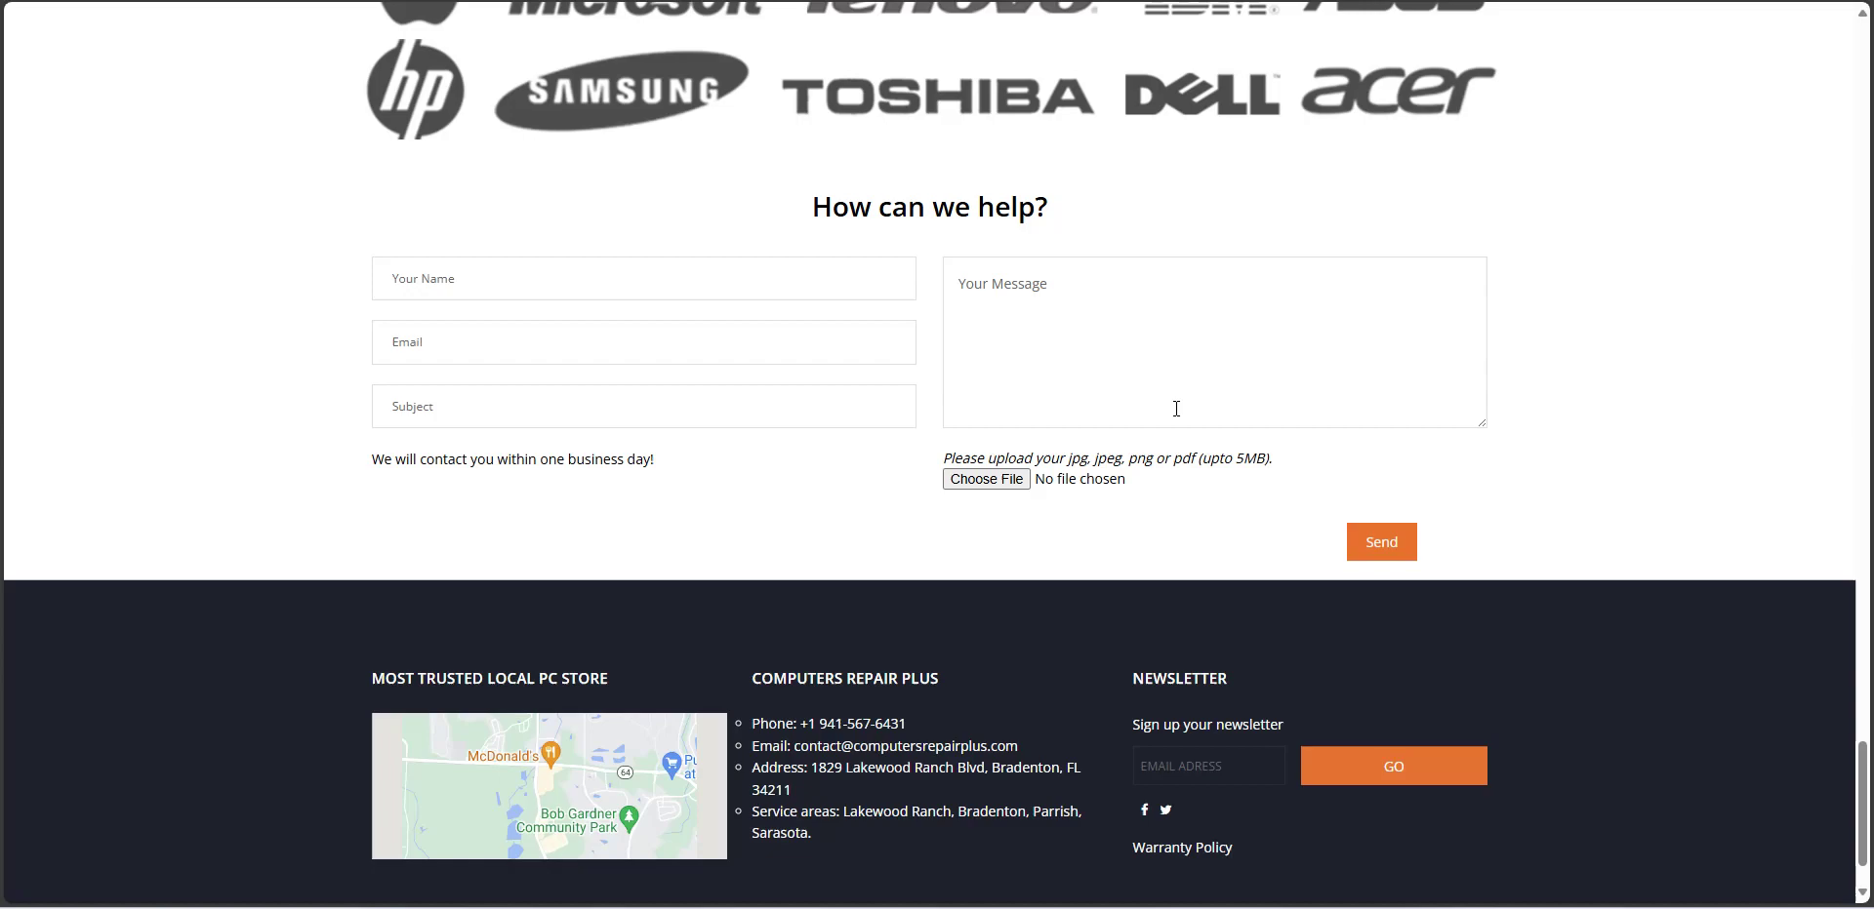
{"action": "scroll", "coordinate": [1083, 494], "scroll_direction": "down", "scroll_amount": 2}
{"action": "scroll", "coordinate": [1167, 557], "scroll_direction": "up", "scroll_amount": 2}
{"action": "scroll", "coordinate": [1167, 556], "scroll_direction": "up", "scroll_amount": 8}
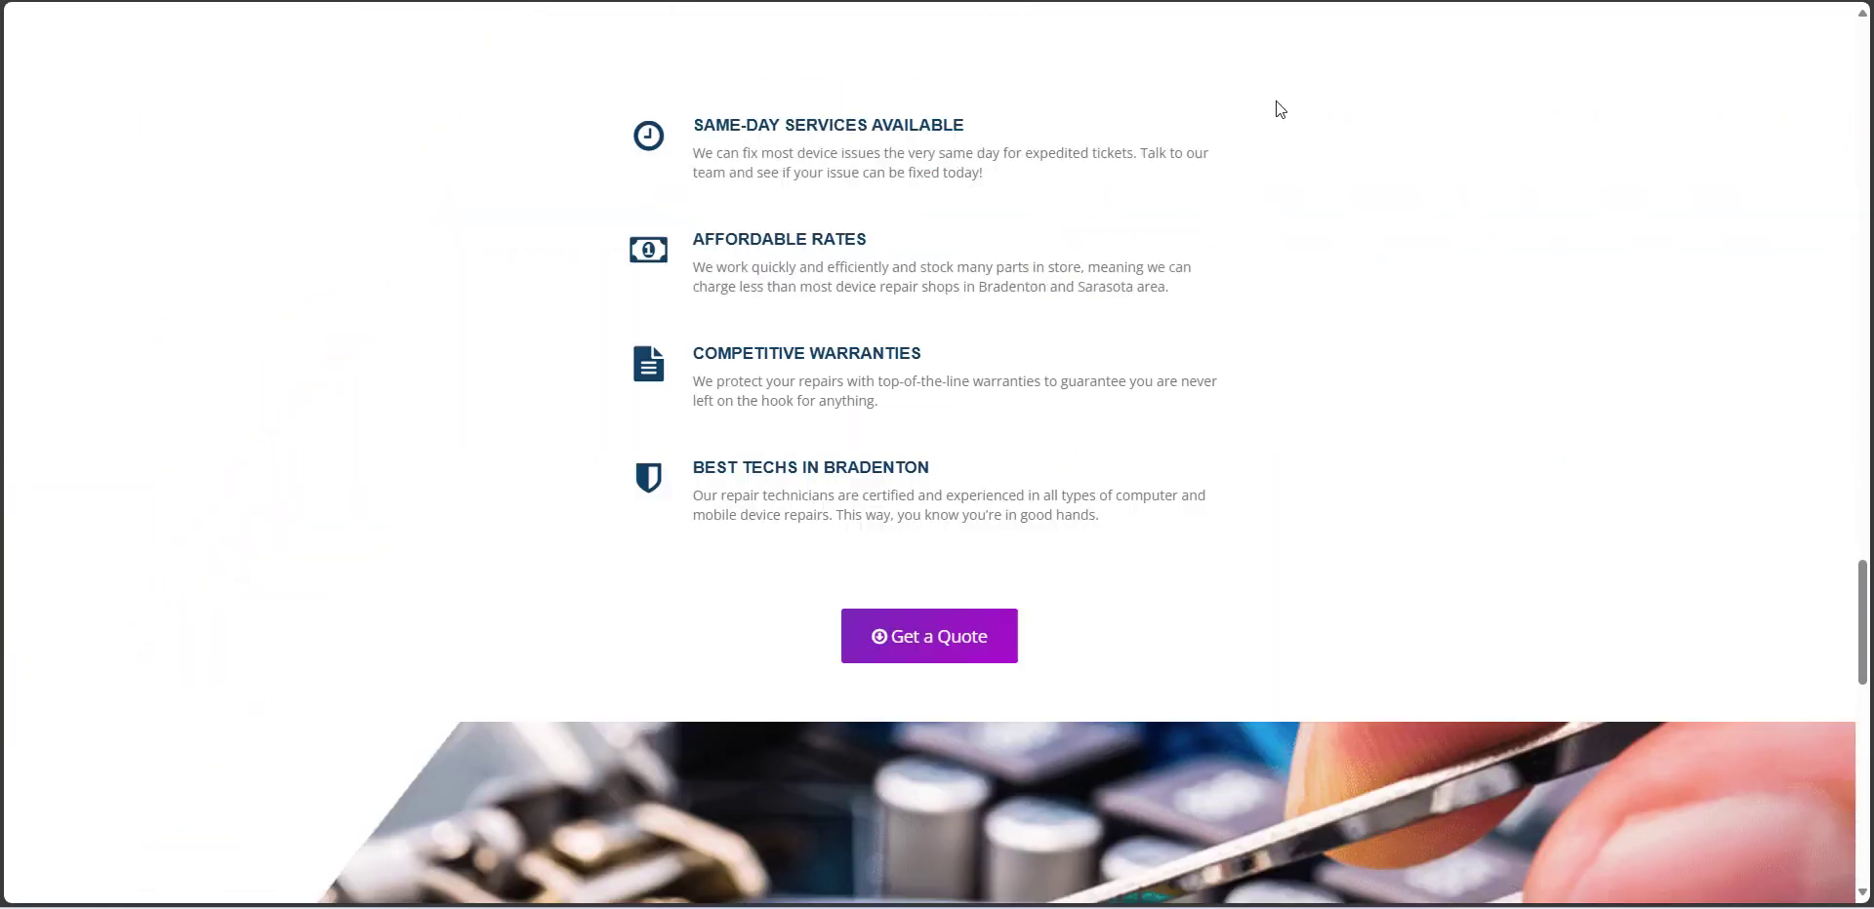
{"action": "scroll", "coordinate": [1150, 197], "scroll_direction": "up", "scroll_amount": 5}
{"action": "scroll", "coordinate": [1151, 205], "scroll_direction": "up", "scroll_amount": 5}
{"action": "scroll", "coordinate": [1150, 215], "scroll_direction": "up", "scroll_amount": 5}
{"action": "scroll", "coordinate": [1146, 210], "scroll_direction": "up", "scroll_amount": 3}
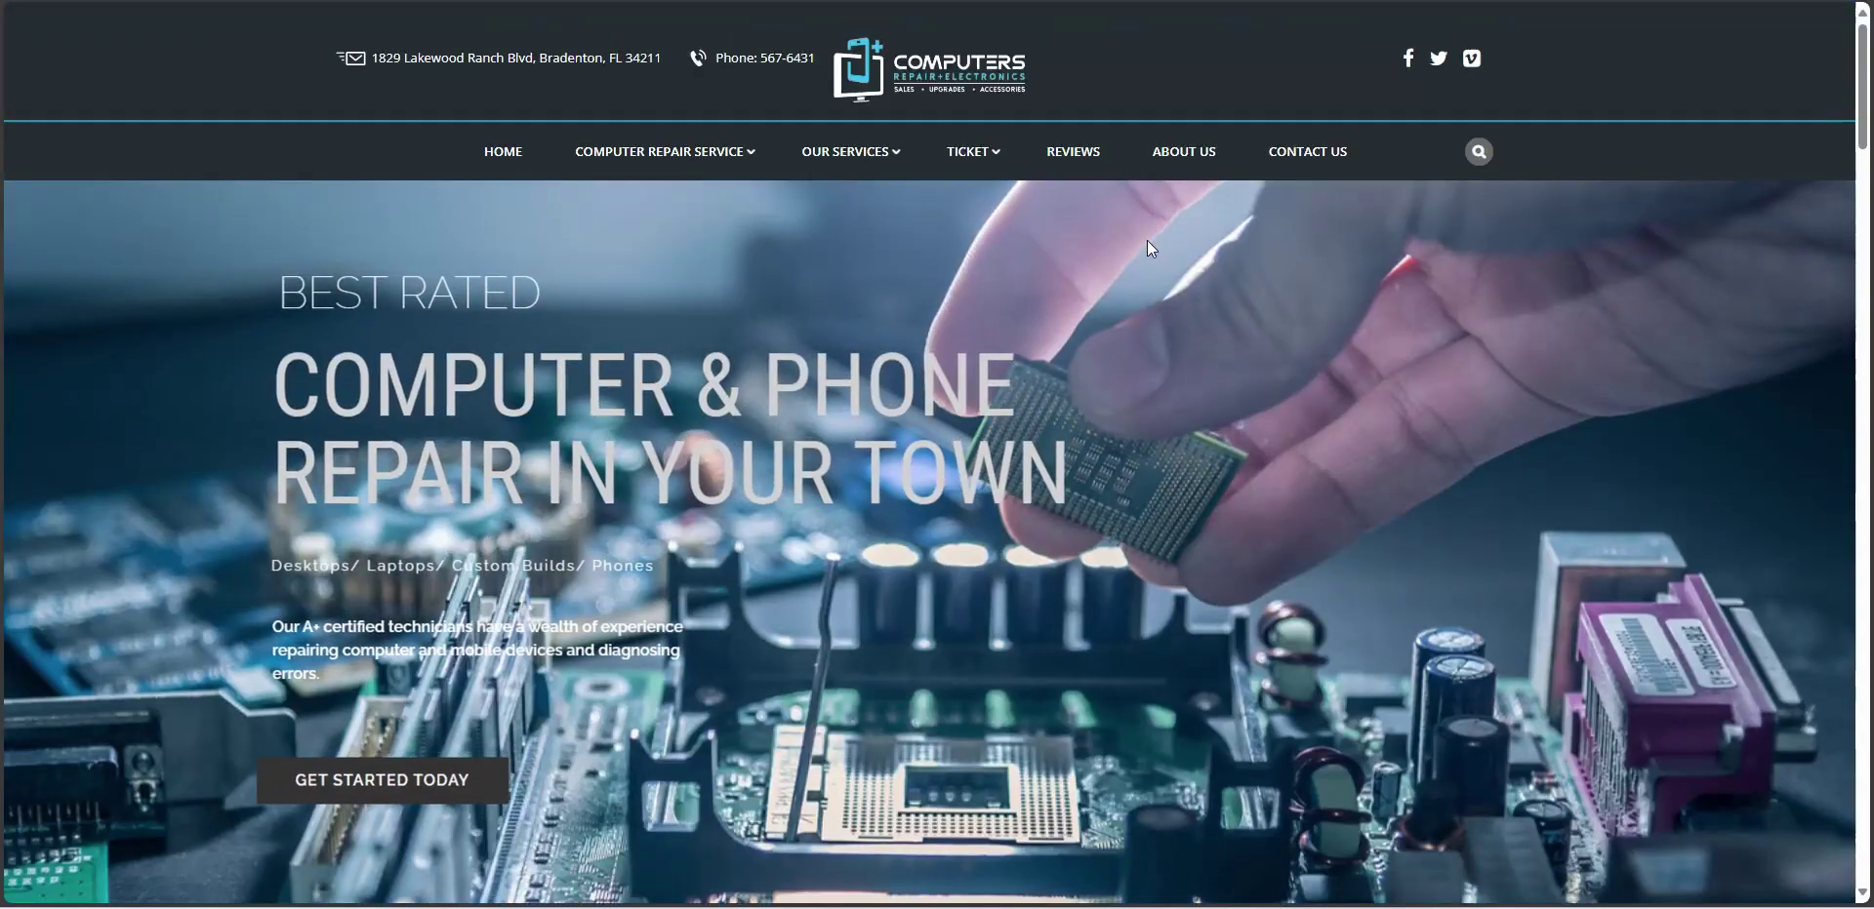
{"action": "left_click", "coordinate": [1184, 155]}
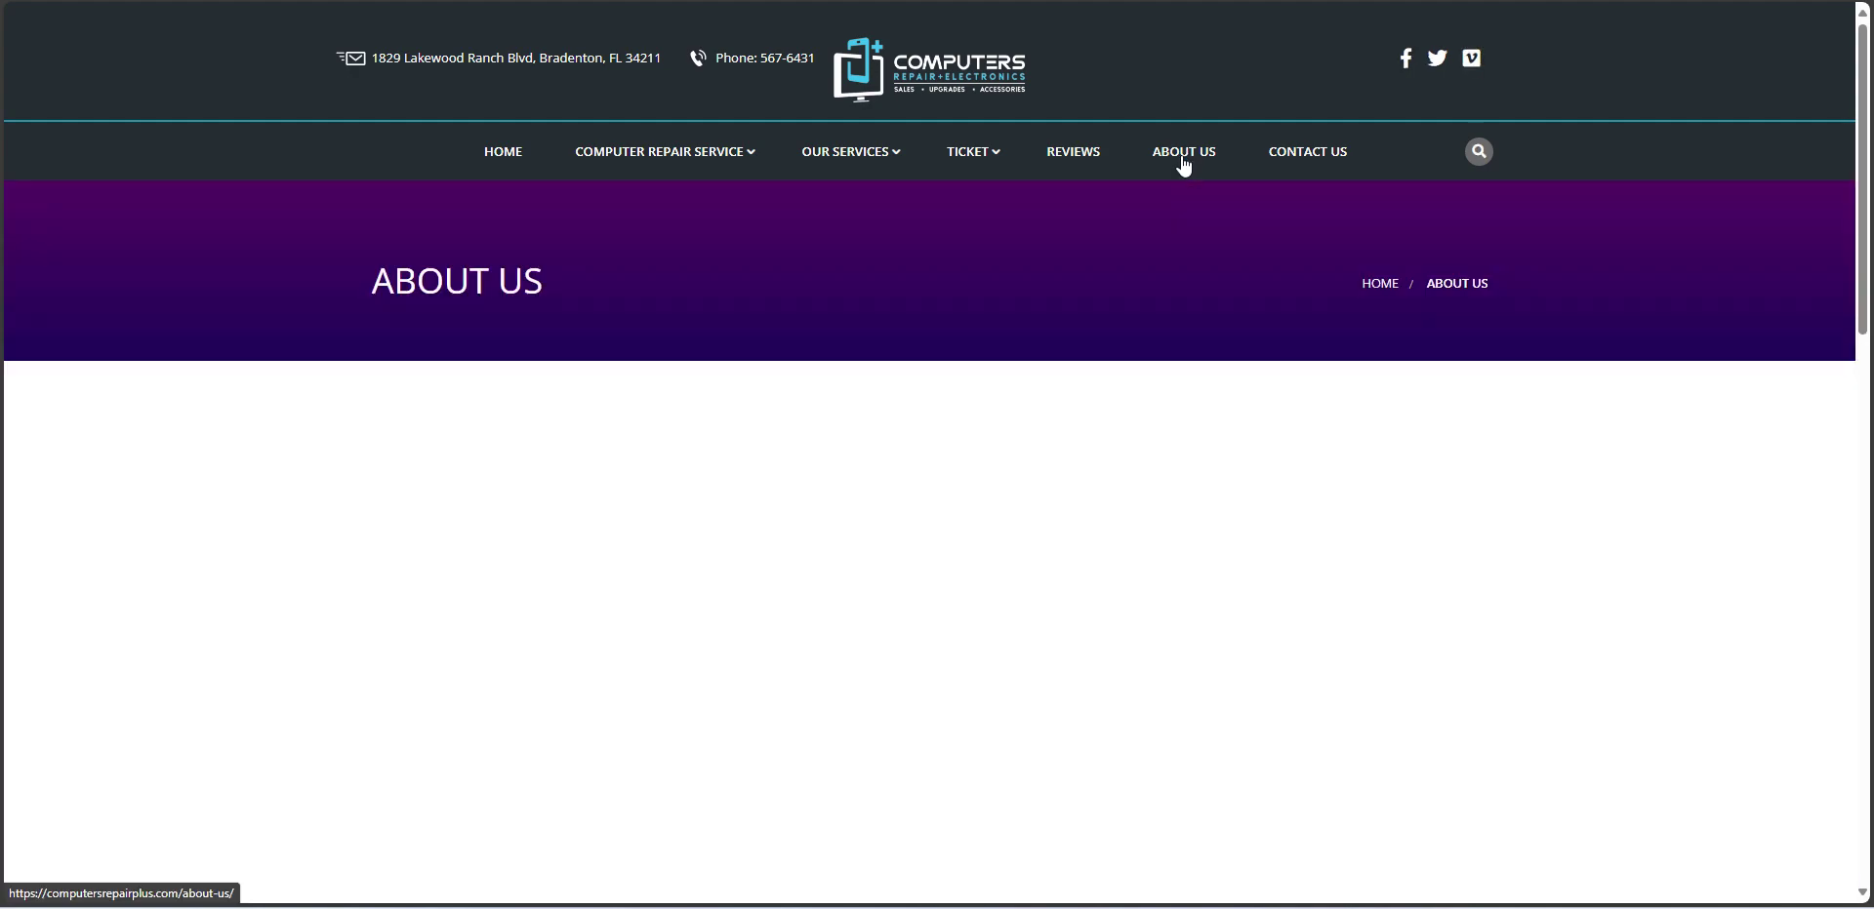
{"action": "scroll", "coordinate": [1020, 361], "scroll_direction": "down", "scroll_amount": 1}
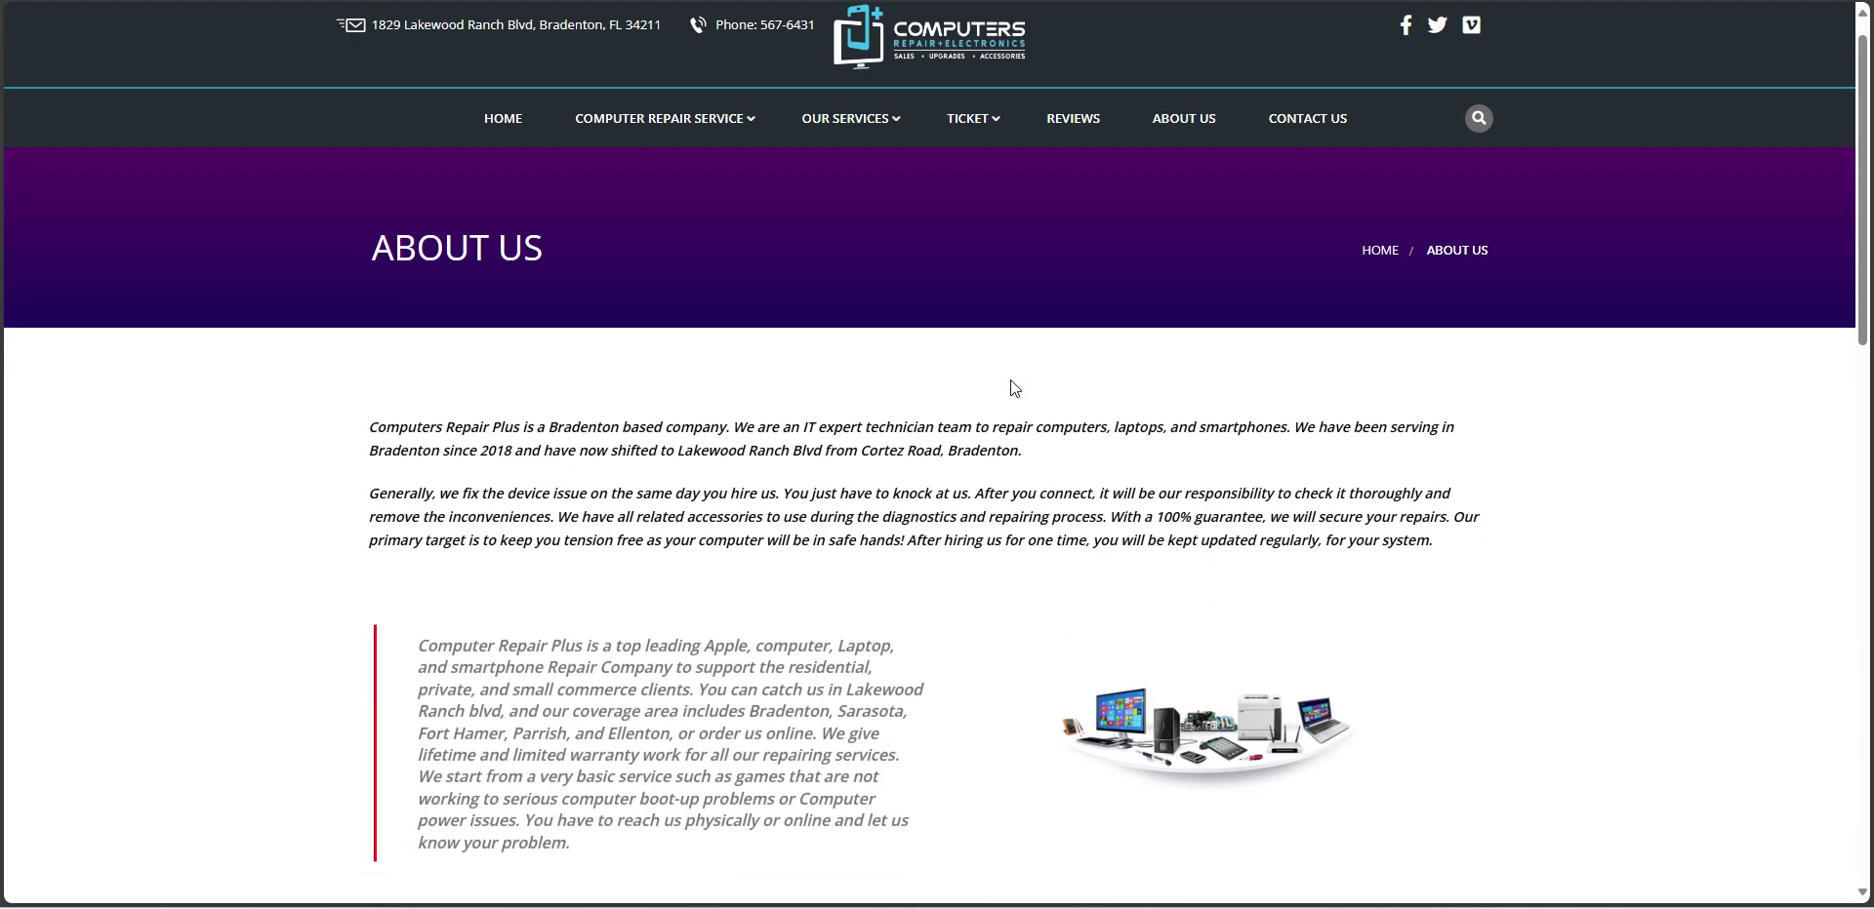
{"action": "scroll", "coordinate": [1015, 390], "scroll_direction": "down", "scroll_amount": 7}
{"action": "scroll", "coordinate": [1010, 390], "scroll_direction": "down", "scroll_amount": 8}
{"action": "scroll", "coordinate": [1005, 395], "scroll_direction": "down", "scroll_amount": 3}
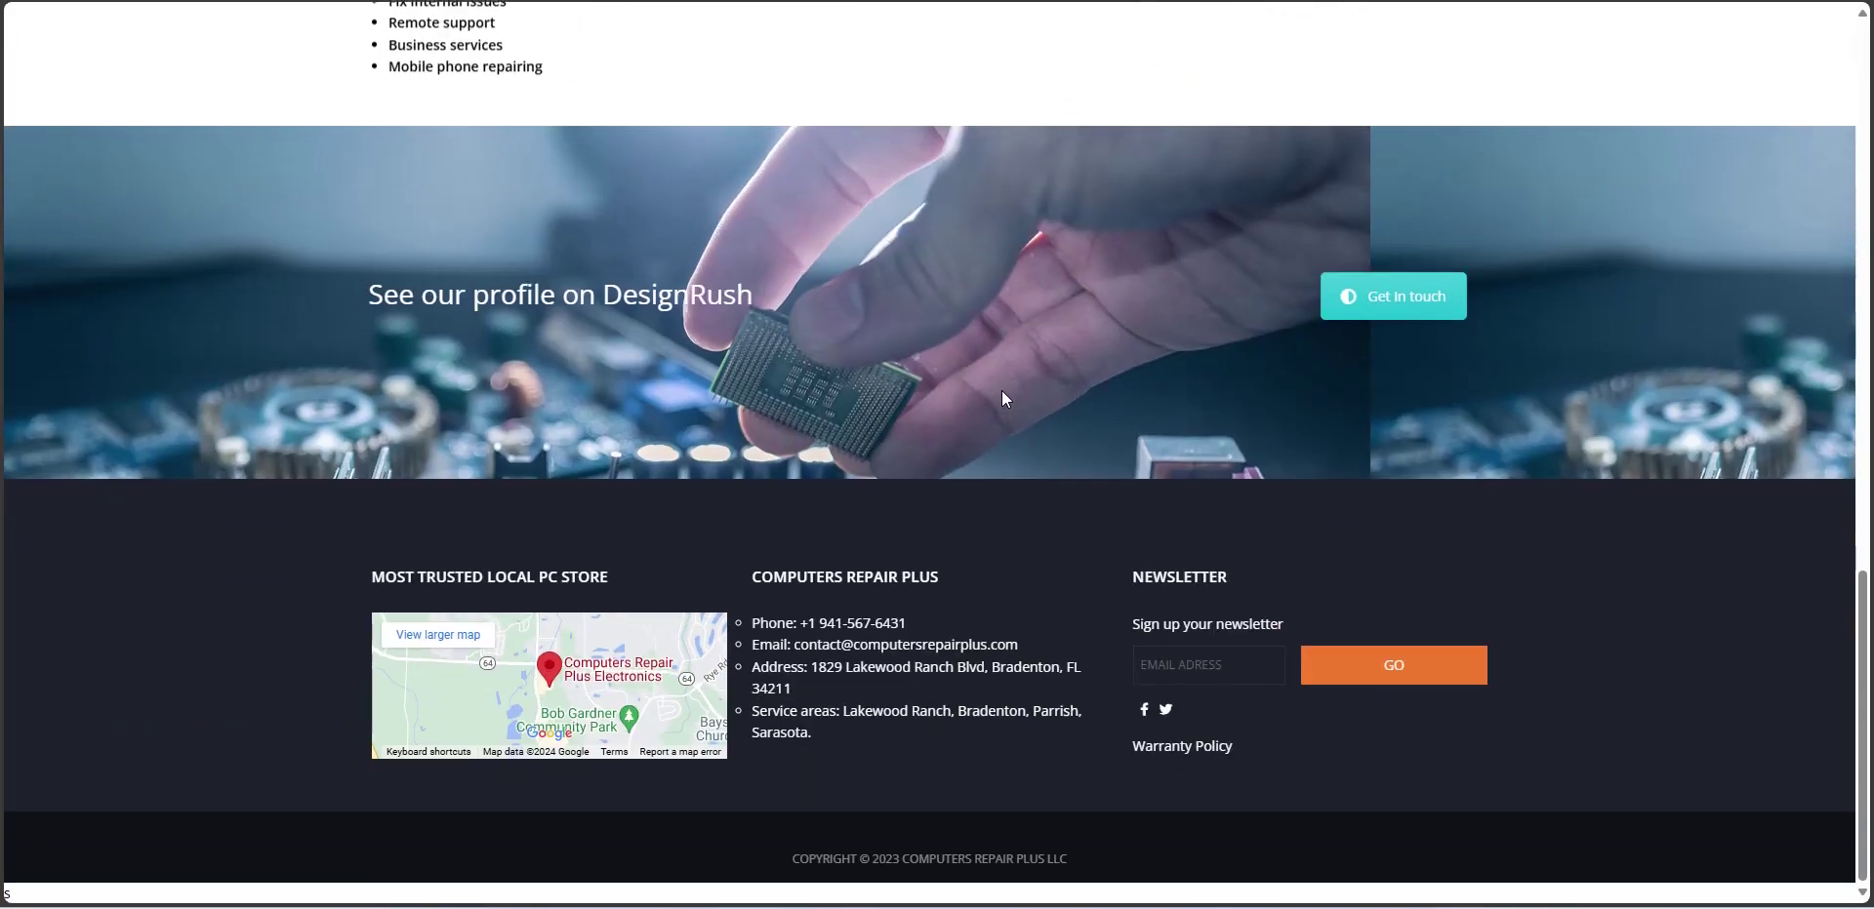